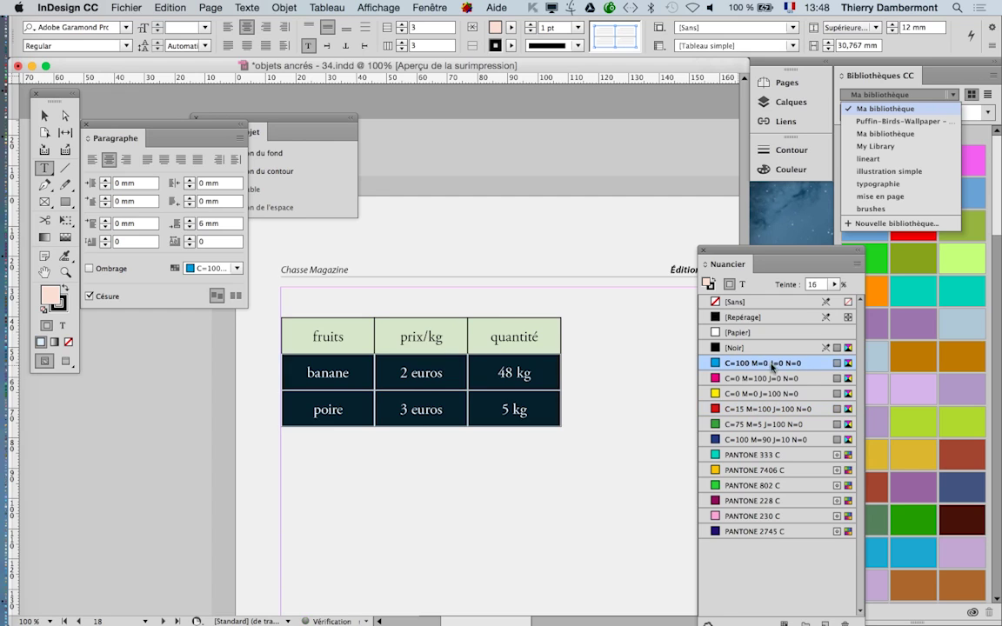
Step: Set the cyan fill of the two body rows to a 35% tint
click(835, 285)
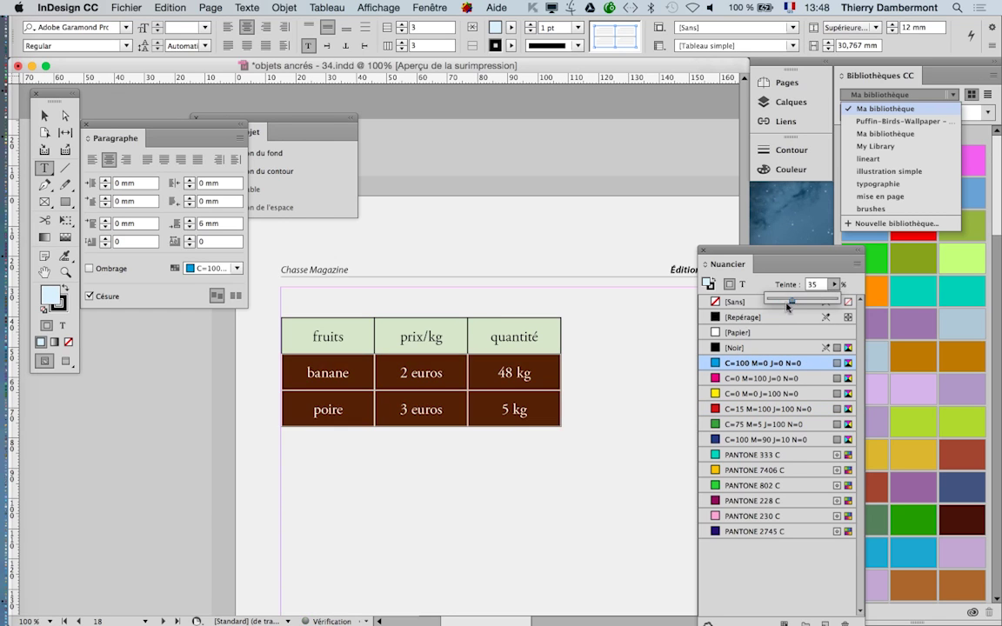
click(522, 381)
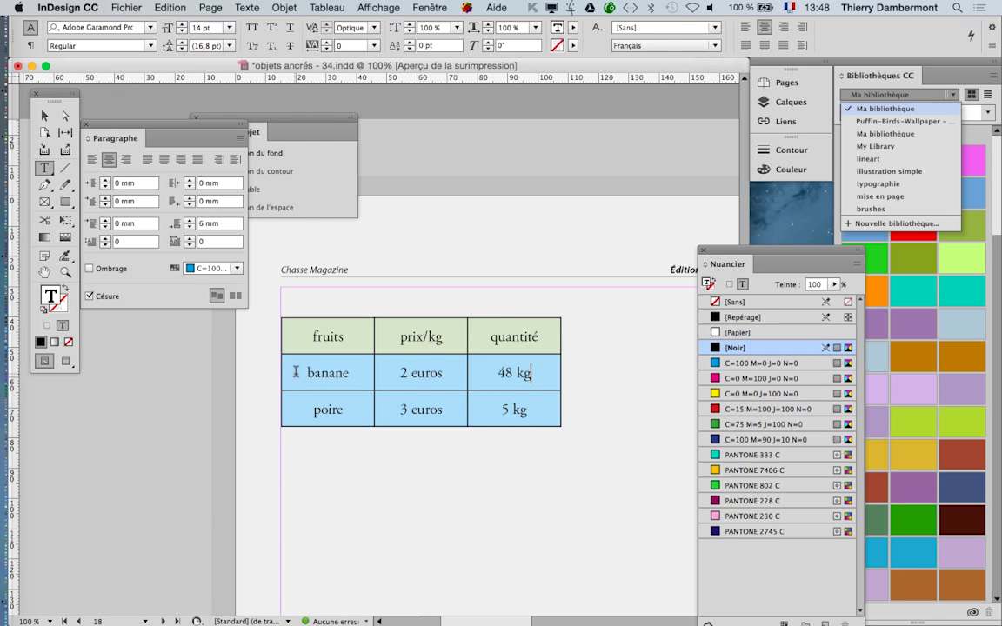
drag(370, 380, 530, 415)
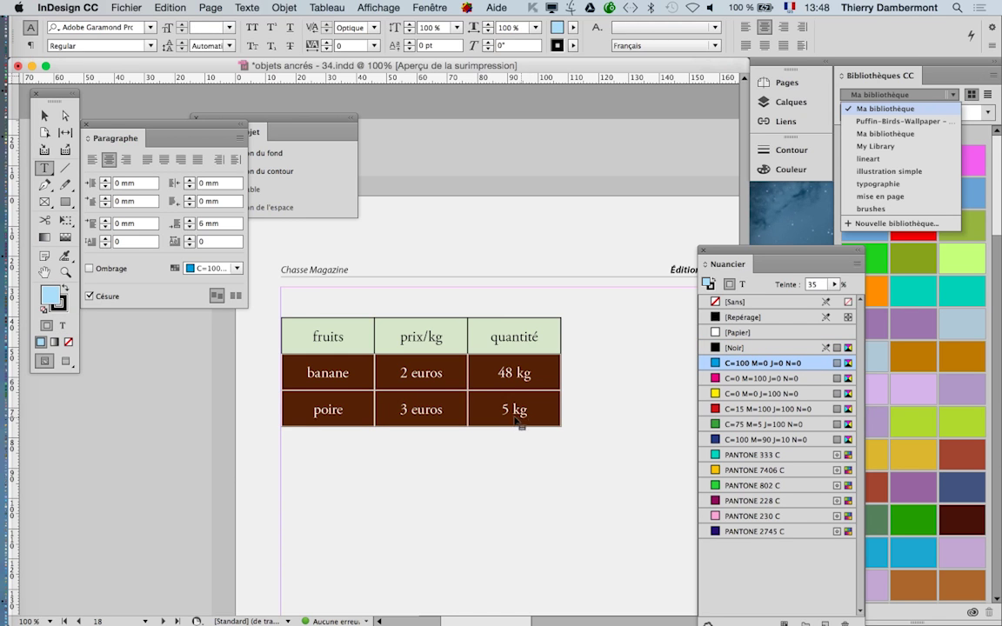
Step: Select the whole table and remove the stroke from its outer edges and vertical cell borders
click(279, 316)
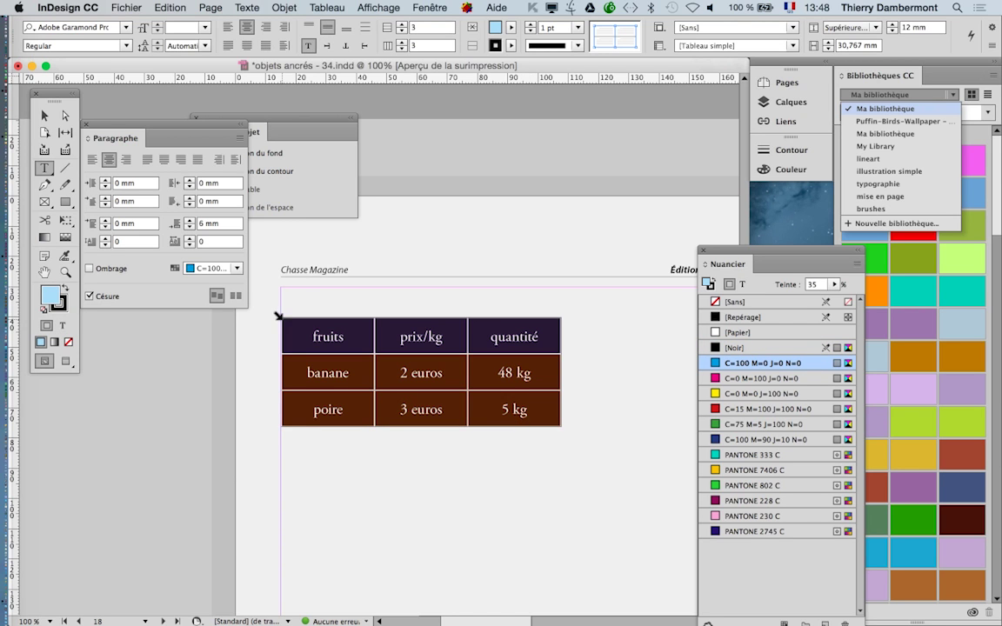
drag(52, 94, 594, 171)
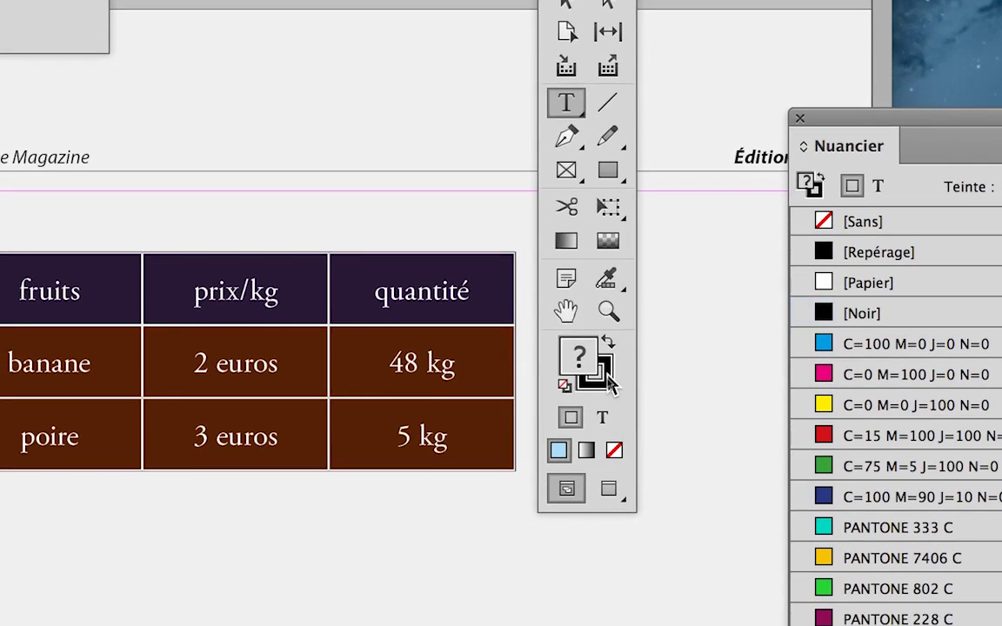
click(603, 400)
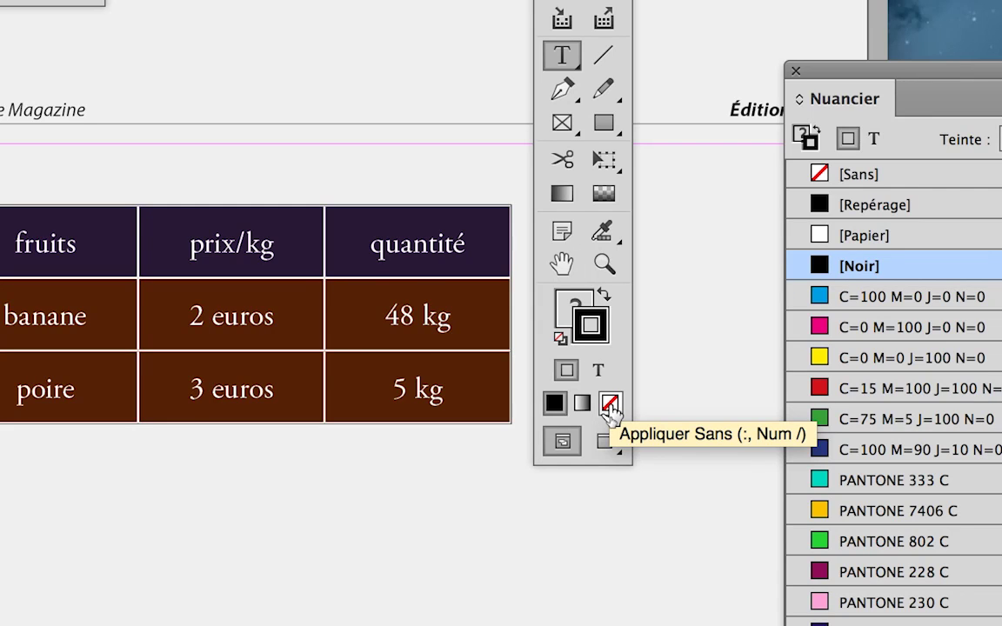
click(611, 407)
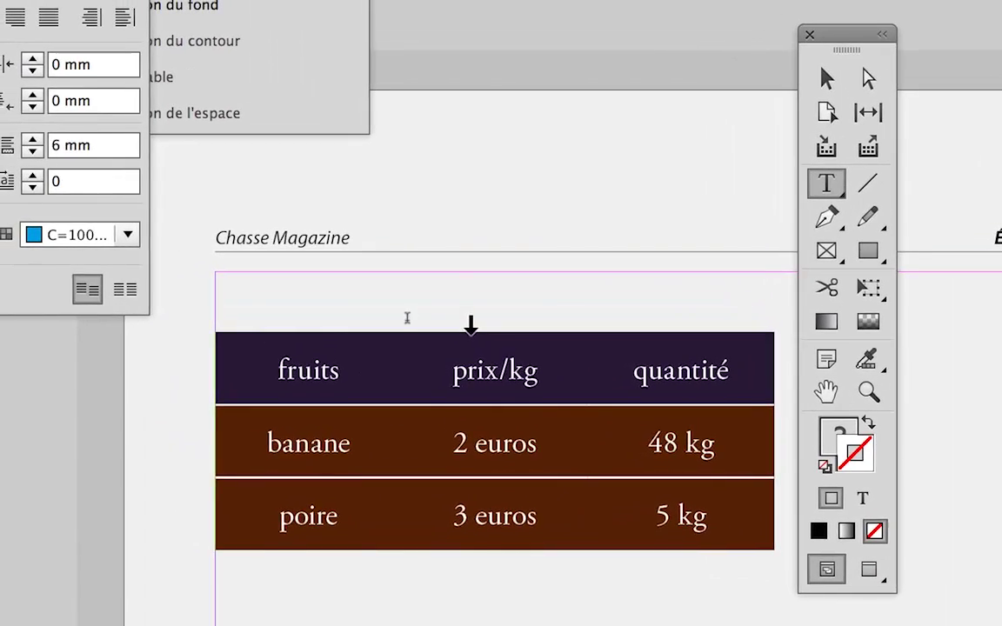
click(464, 350)
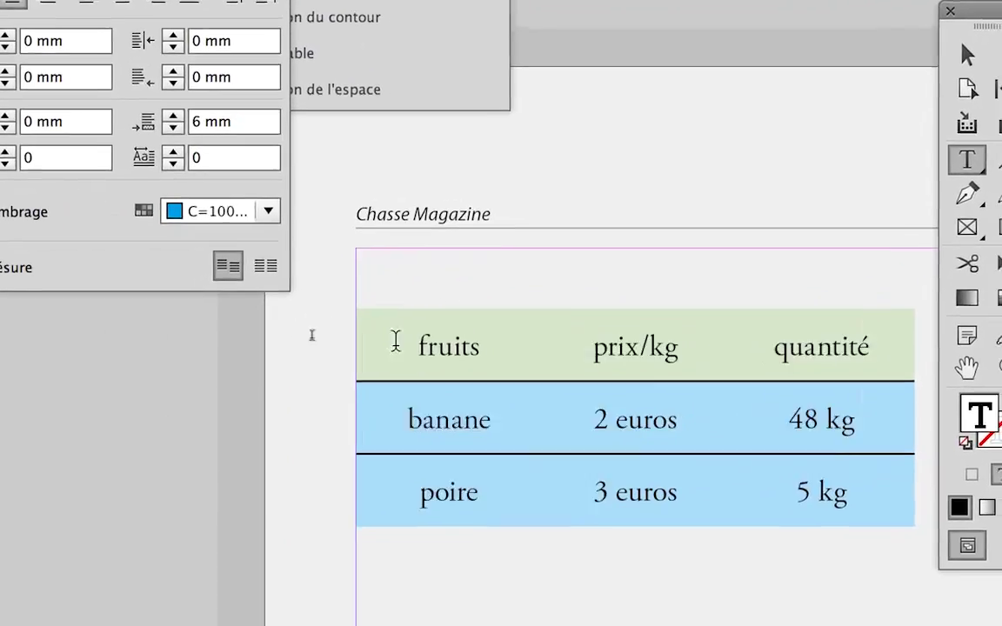
Step: Select all the table cells and display the Contour settings next to the table
drag(396, 341, 828, 516)
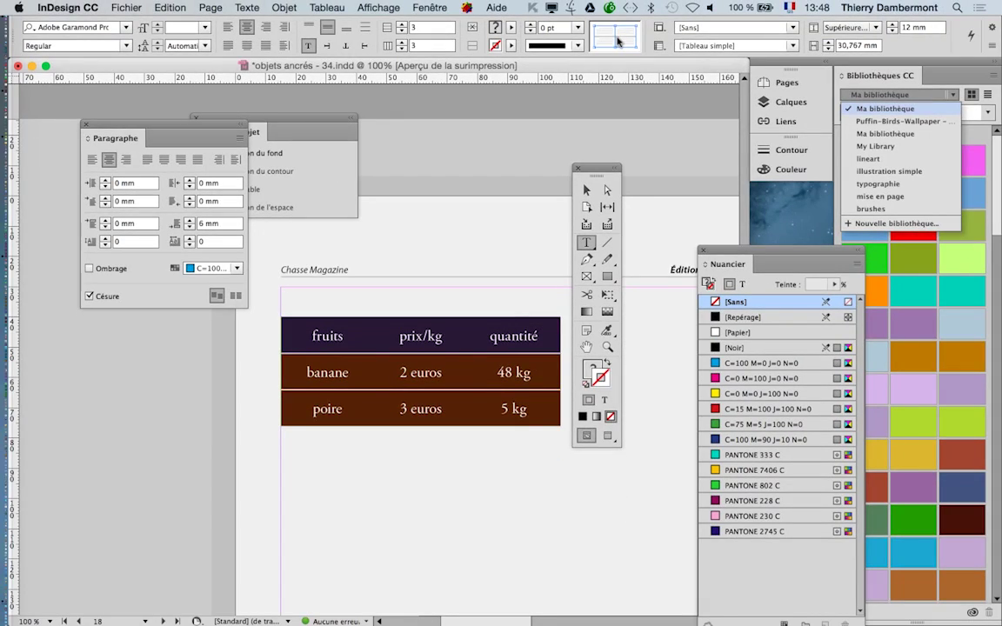
drag(591, 171, 42, 104)
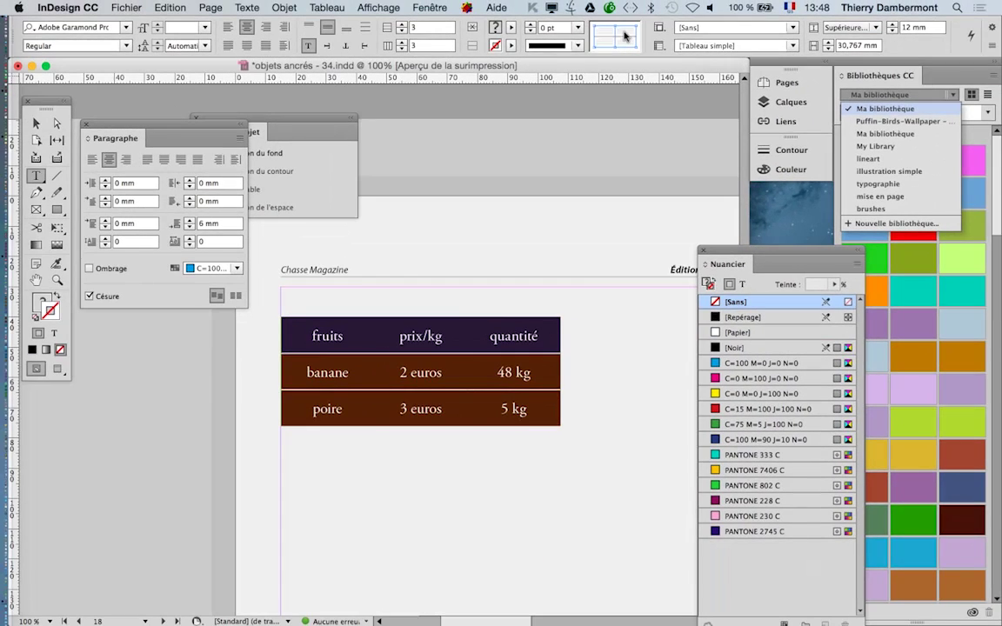
click(434, 9)
click(431, 116)
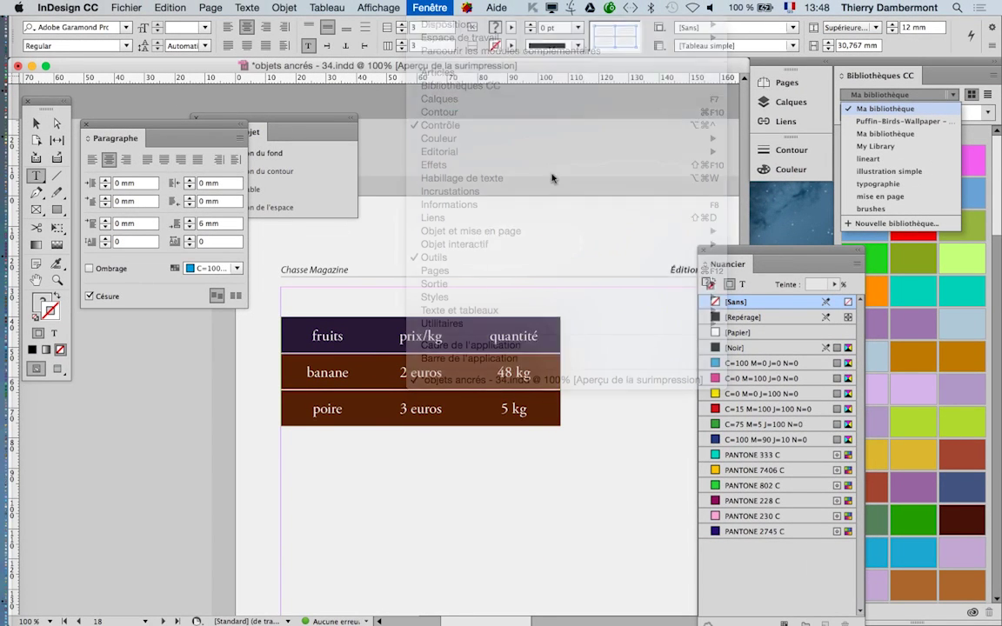
drag(593, 145, 389, 178)
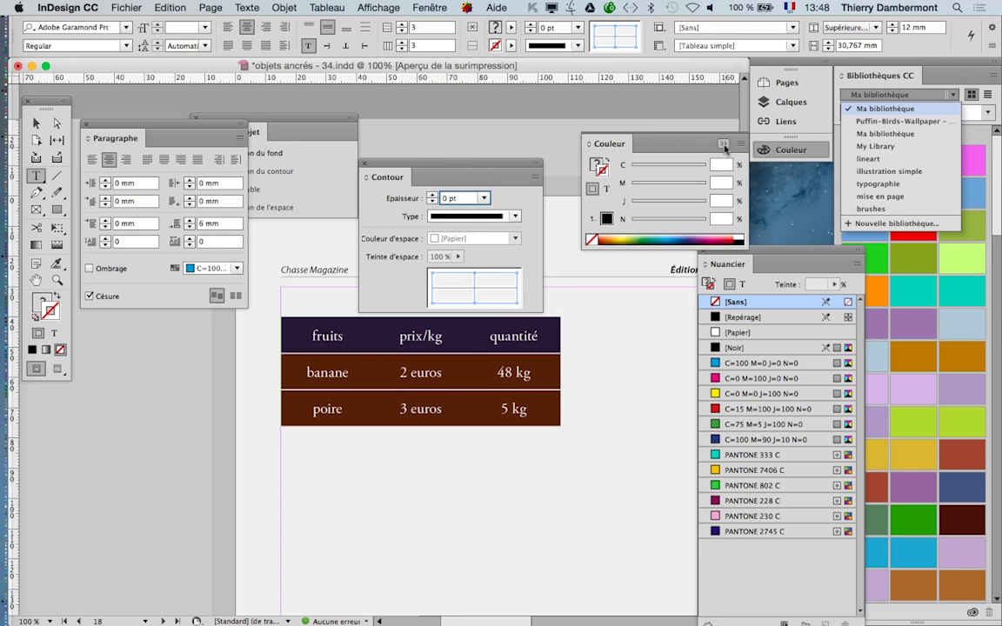
drag(453, 167, 659, 291)
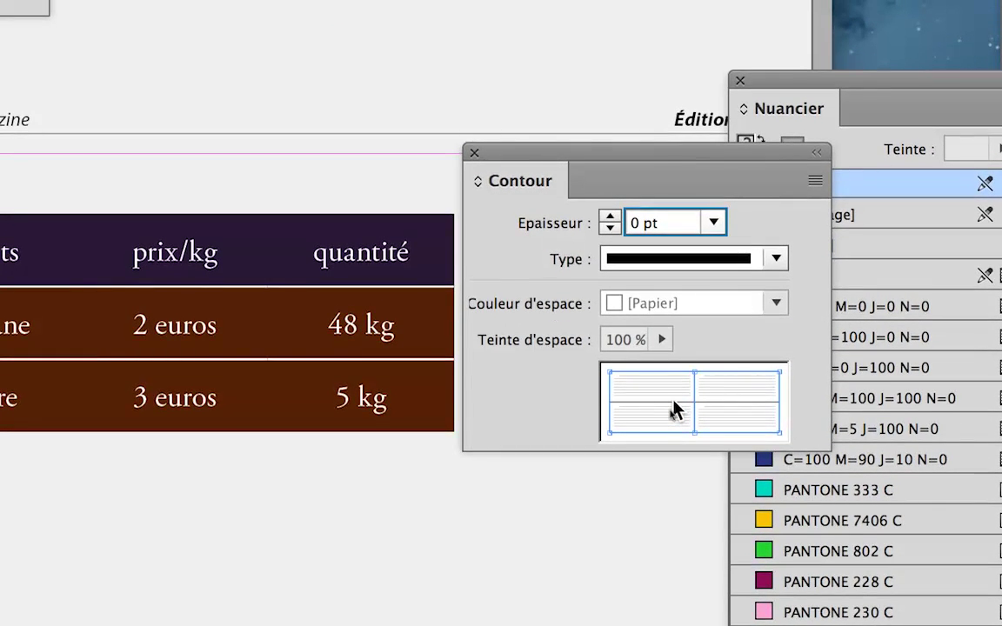
Step: Deselect every outer and inner border segment in the table stroke preview
click(687, 407)
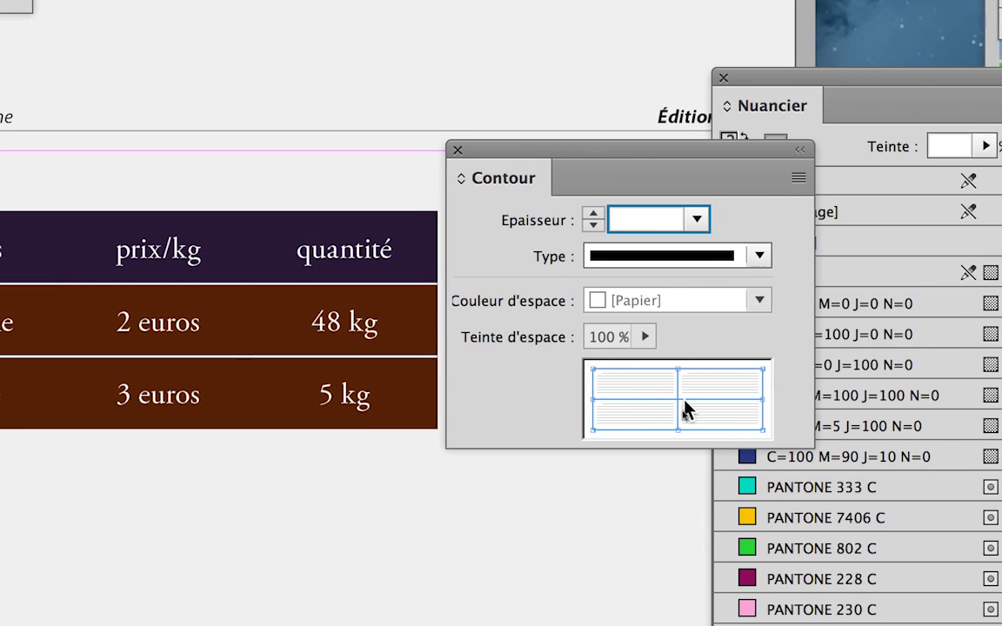
click(663, 408)
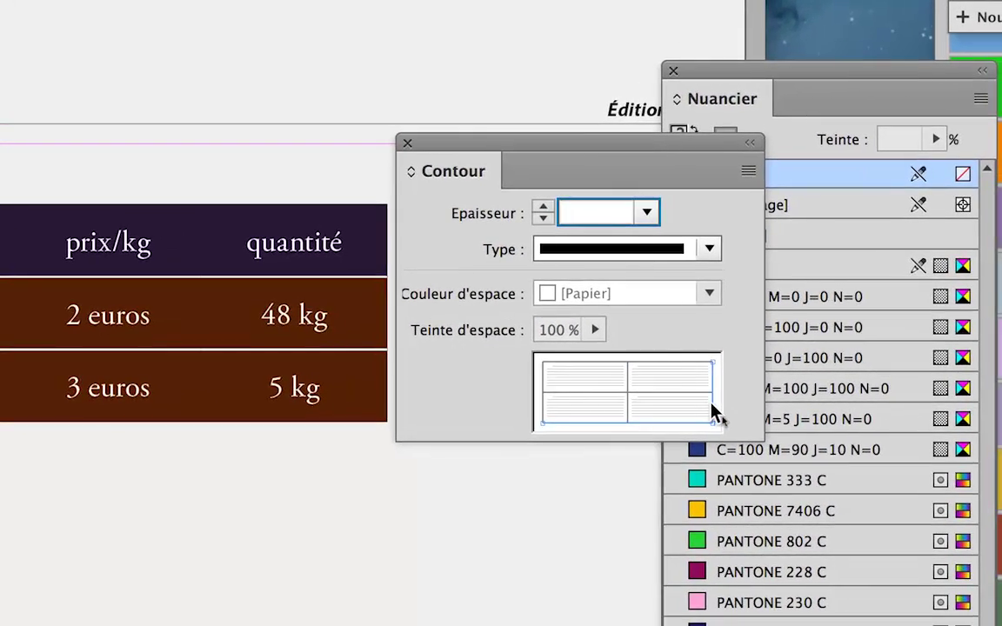
click(715, 404)
click(690, 425)
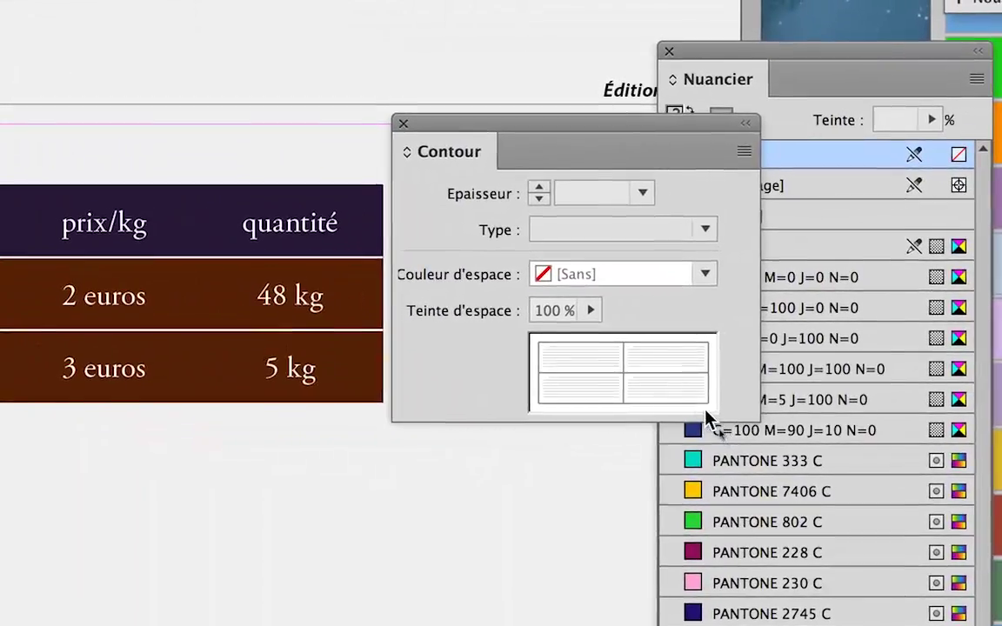
Step: Select the outer frame plus the inner horizontal and vertical lines in the table stroke preview
click(700, 407)
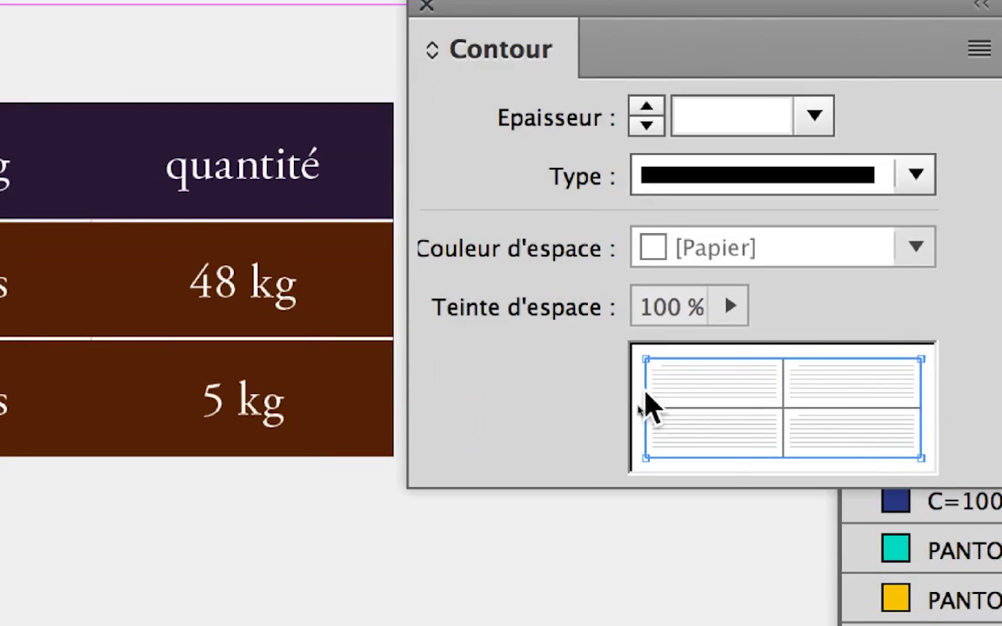
click(700, 407)
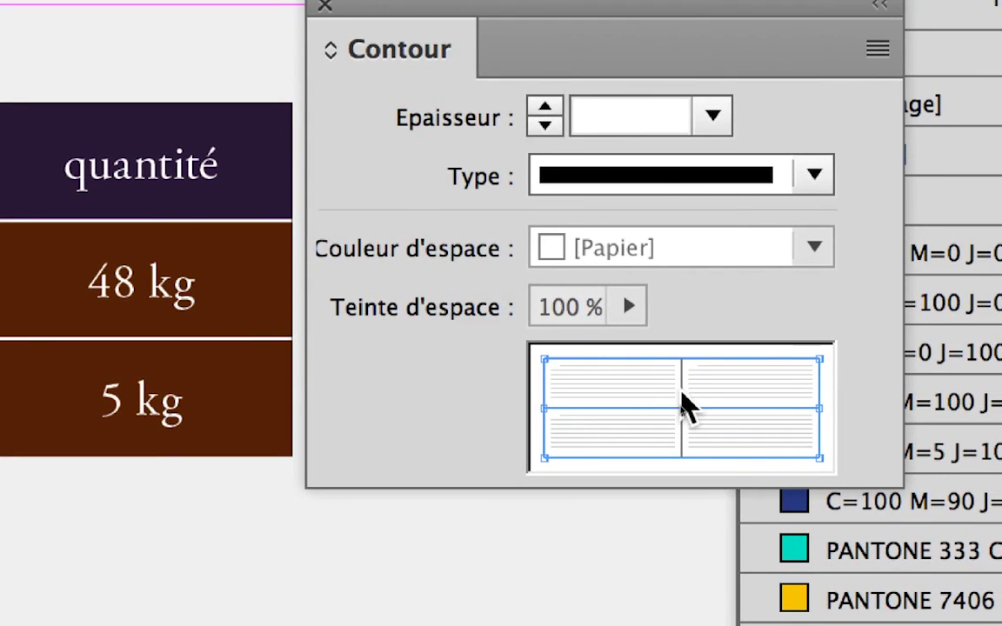
click(739, 407)
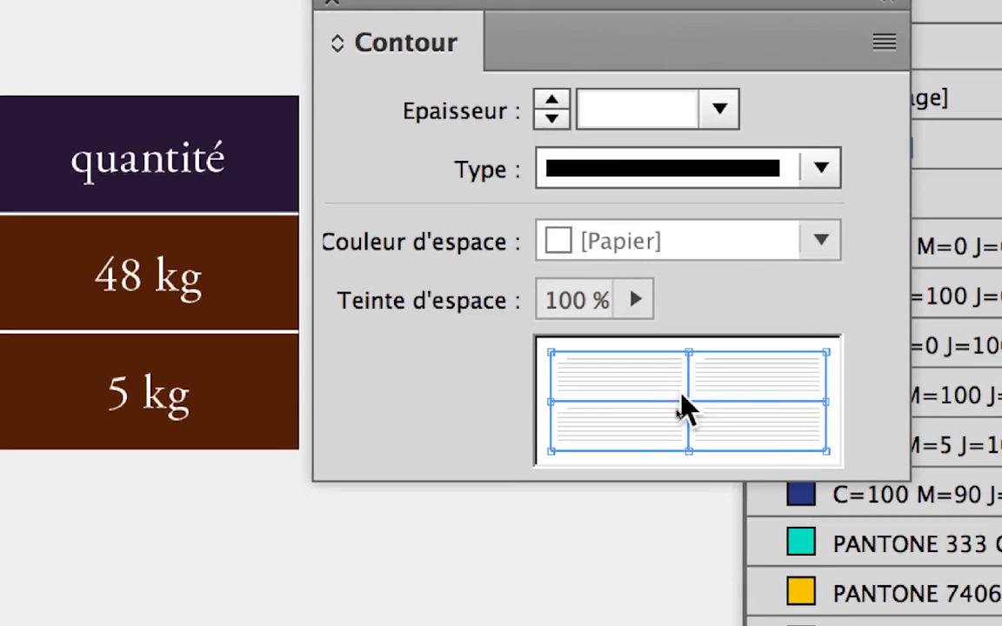
click(678, 397)
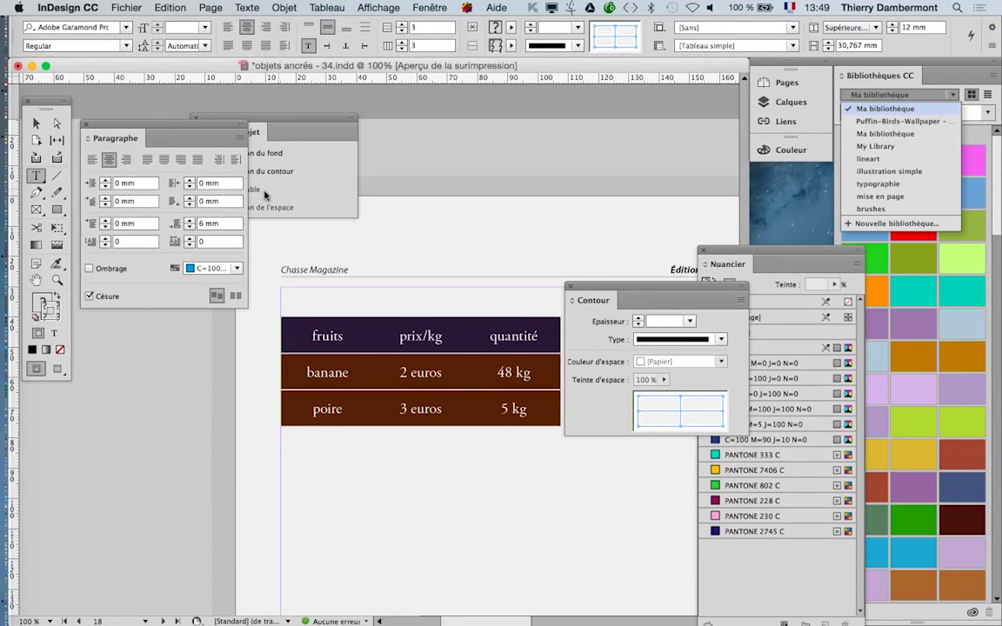
Step: Remove the stroke colour from all the table's cell borders and deselect the cells to check the table
drag(52, 102, 545, 90)
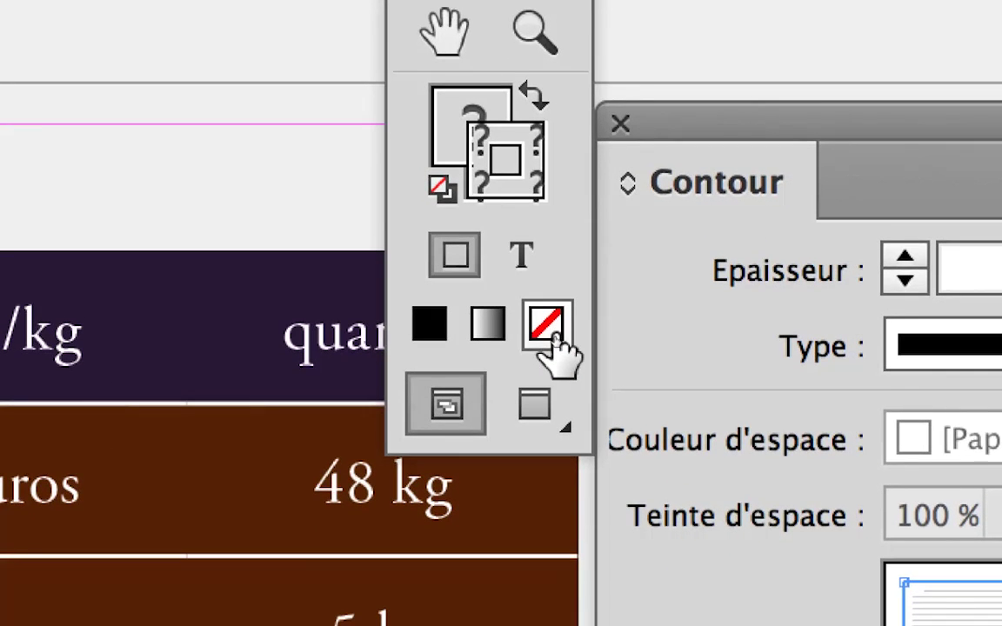
click(567, 424)
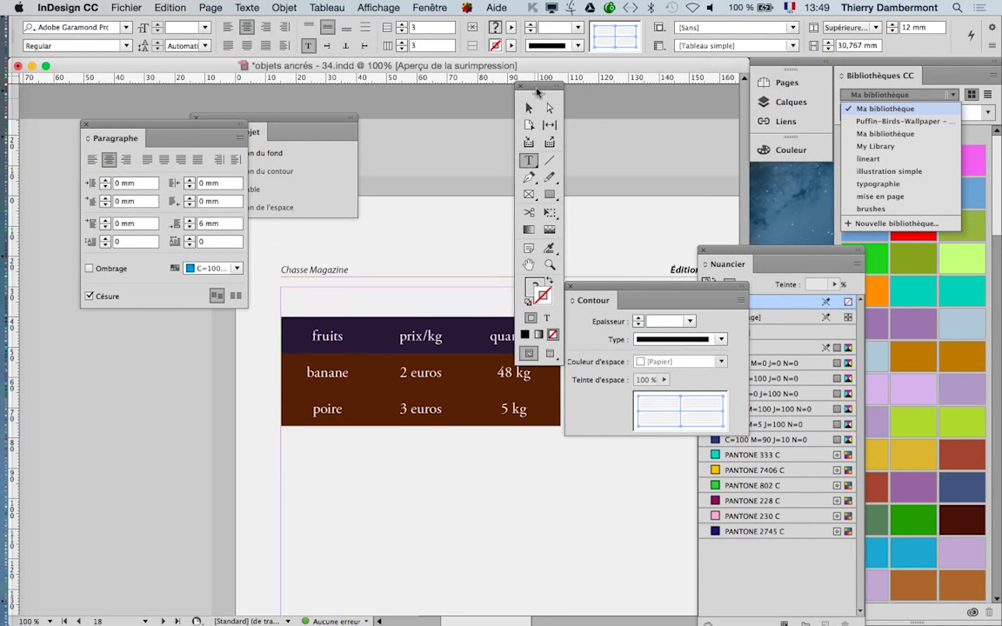
drag(537, 90, 51, 138)
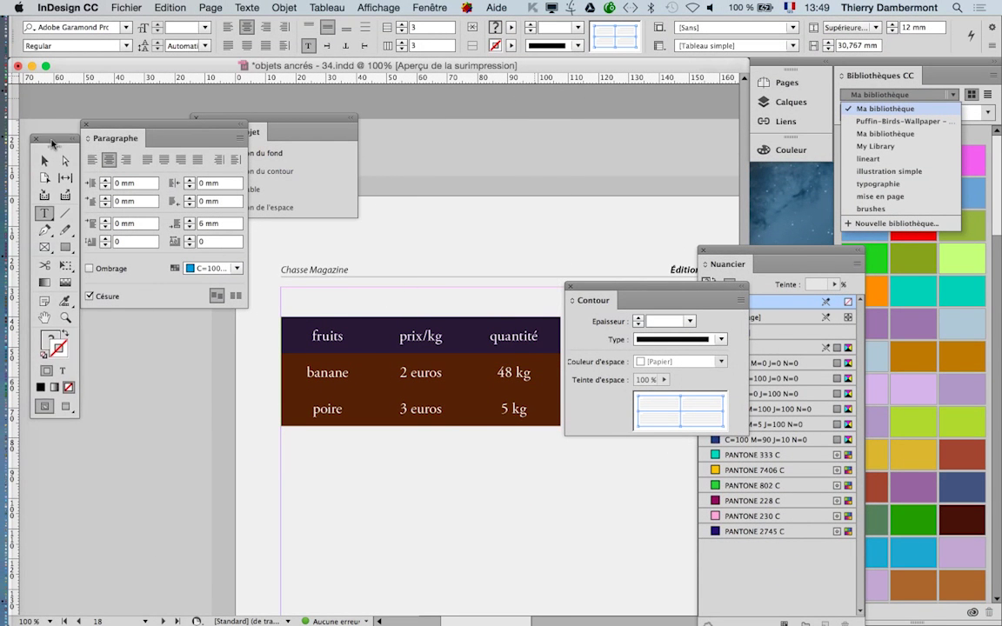
click(414, 340)
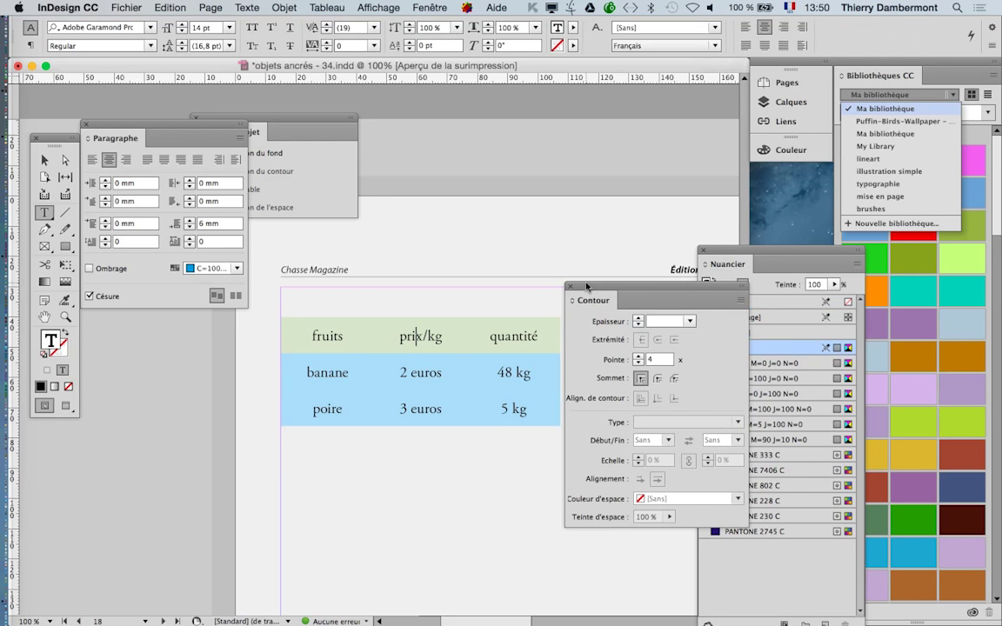
drag(592, 288, 648, 288)
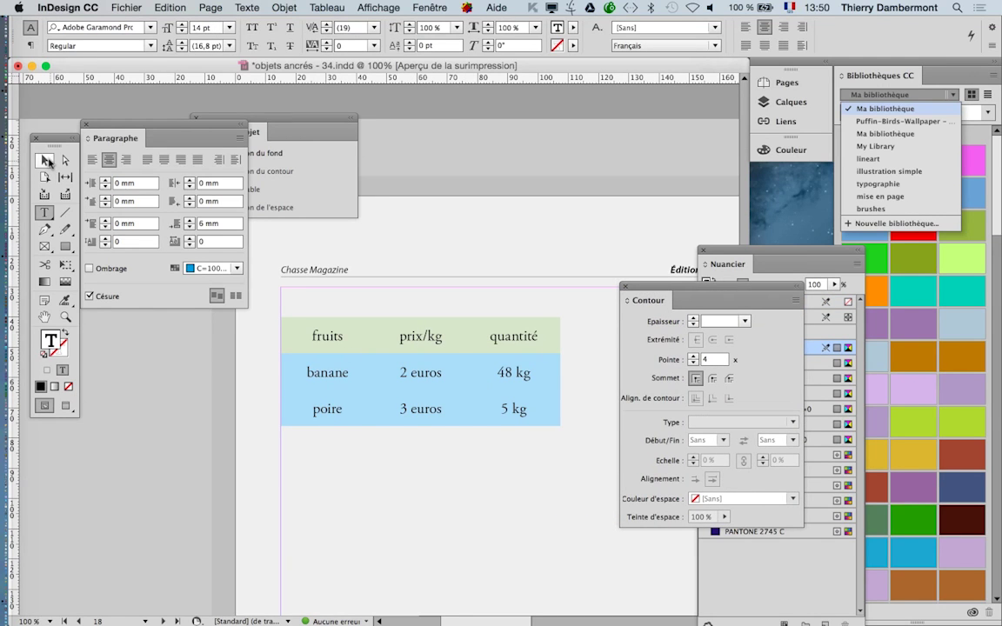
click(46, 161)
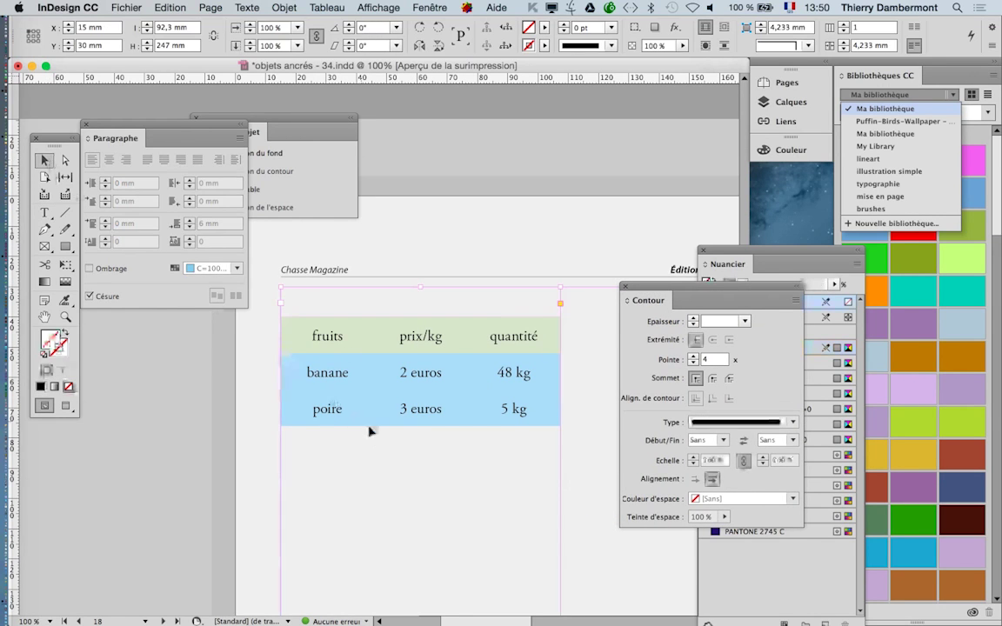
Step: Reselect all the table cells, collapse Bibliothèques CC and place the Contour settings above the table
click(45, 213)
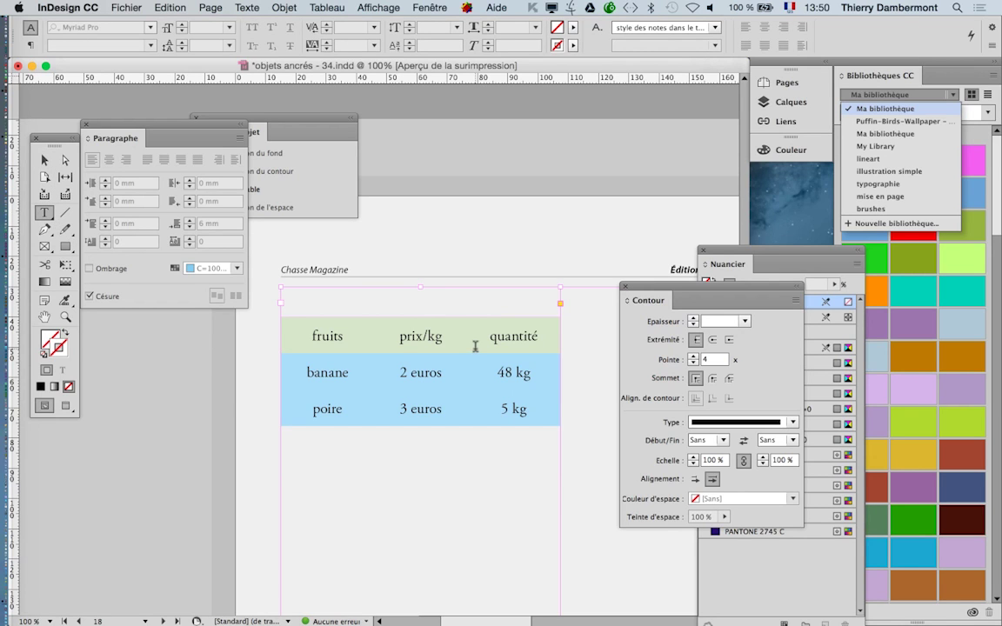
drag(300, 324, 519, 396)
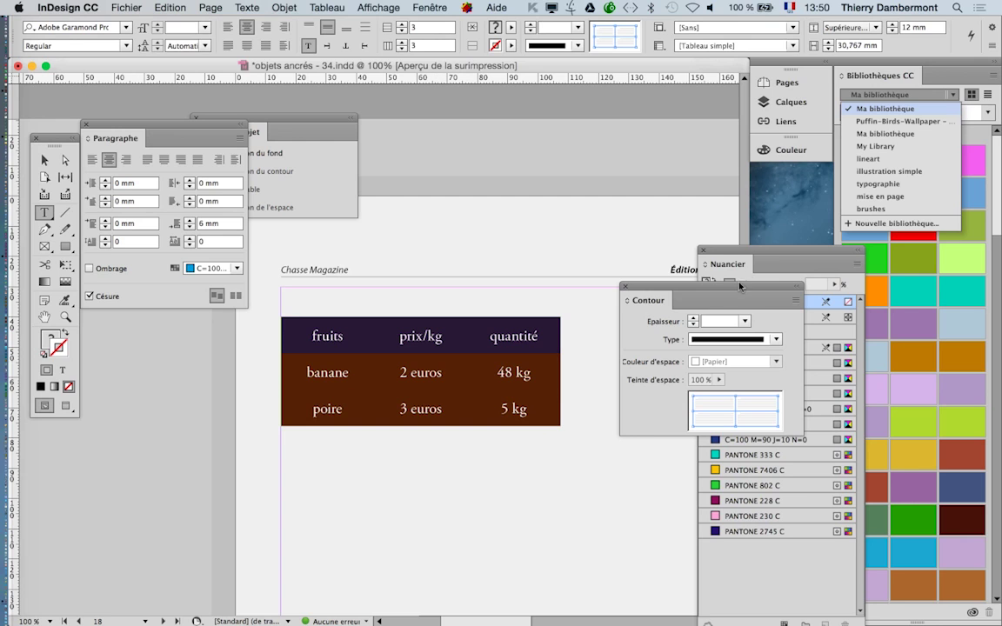
drag(740, 290, 214, 452)
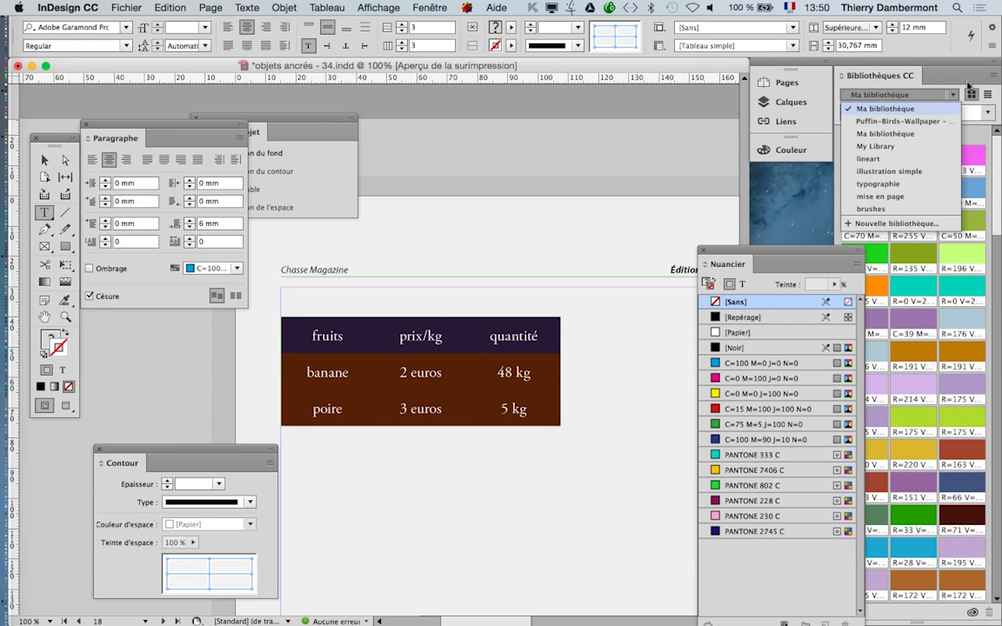
click(993, 66)
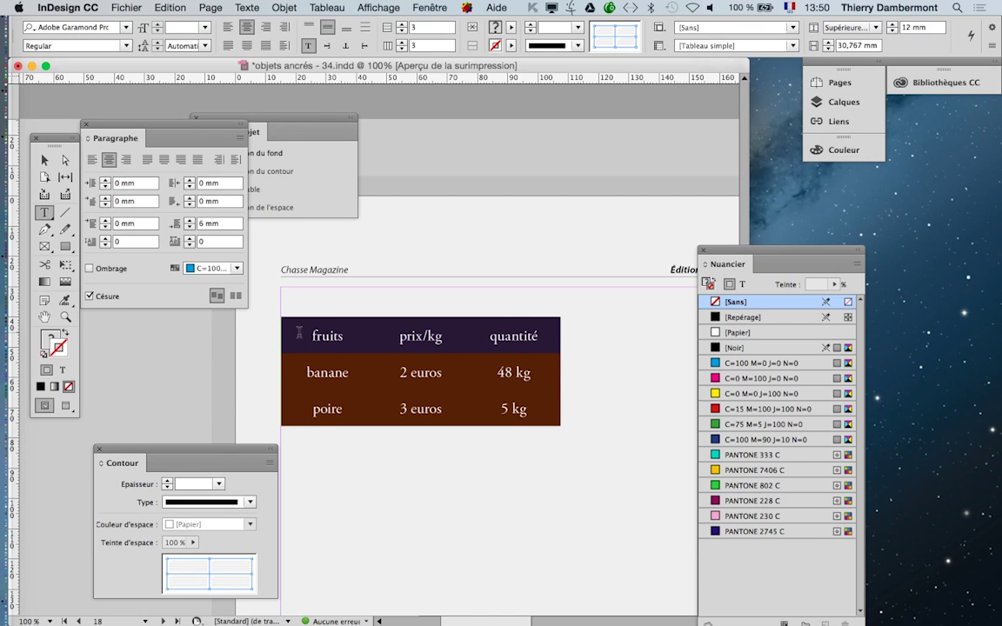
drag(214, 465, 594, 123)
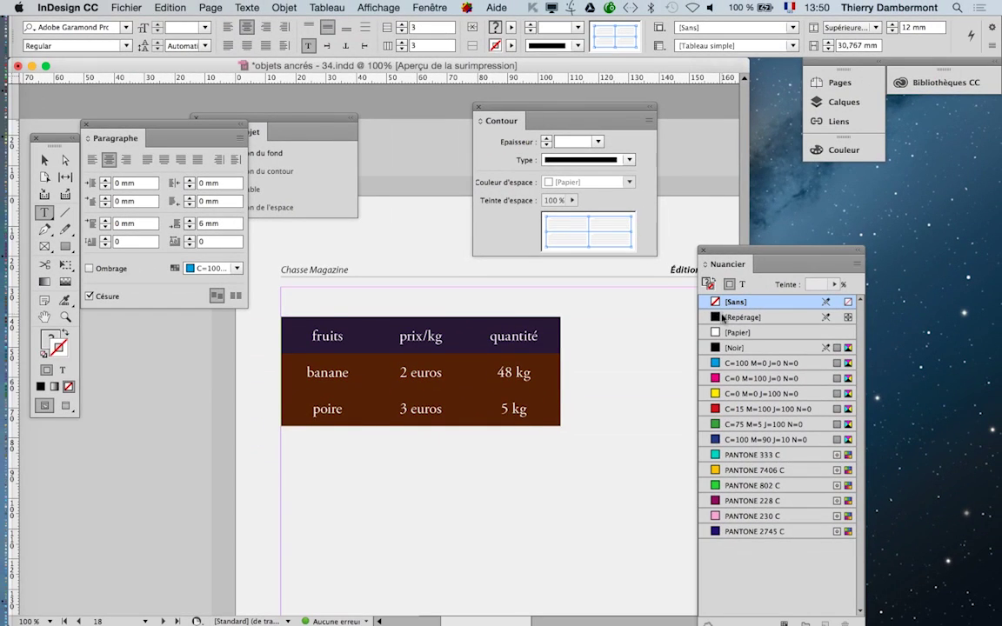
Step: Apply a 4 pt [Papier] stroke to all the table's cell borders and leave cell editing
click(991, 555)
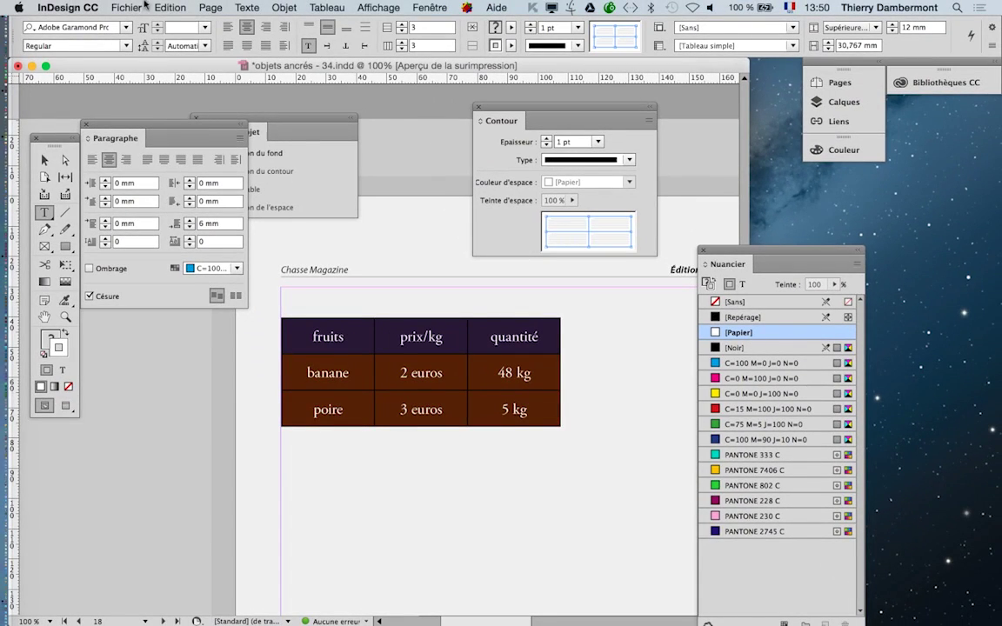
click(546, 140)
click(546, 139)
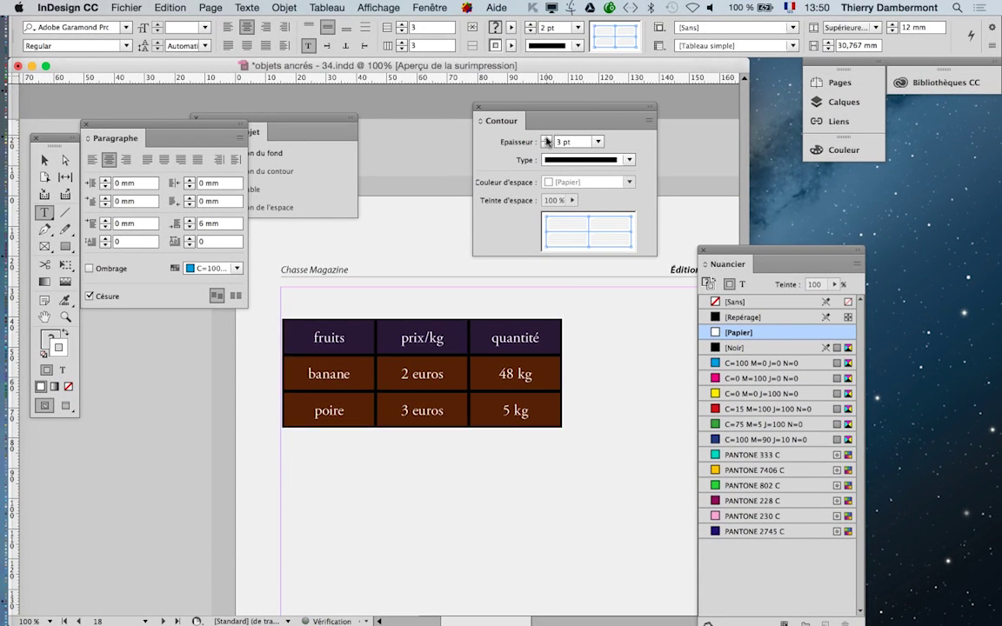
click(546, 139)
click(546, 139)
click(546, 145)
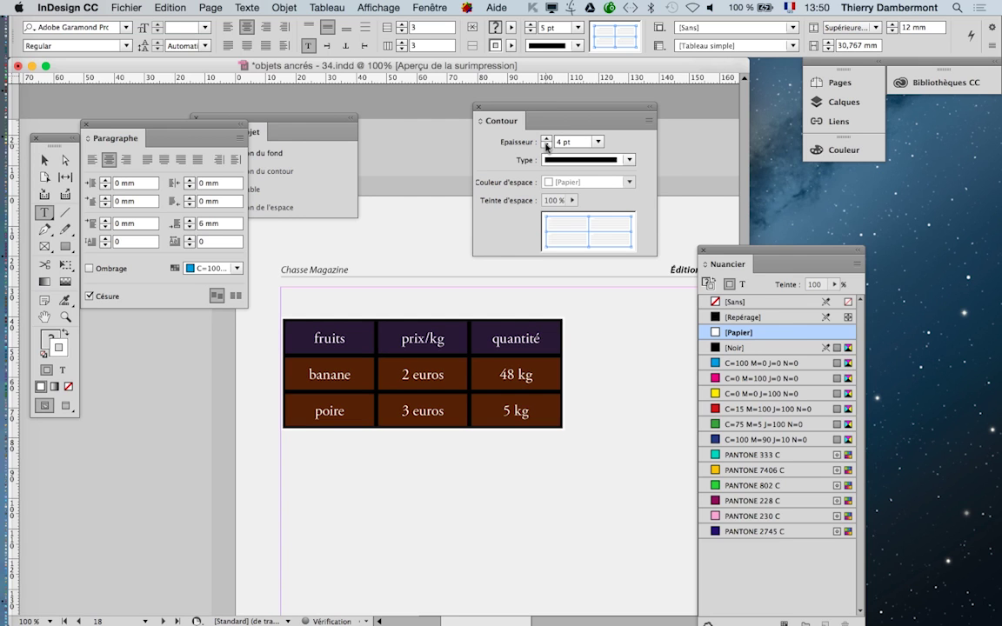
click(38, 160)
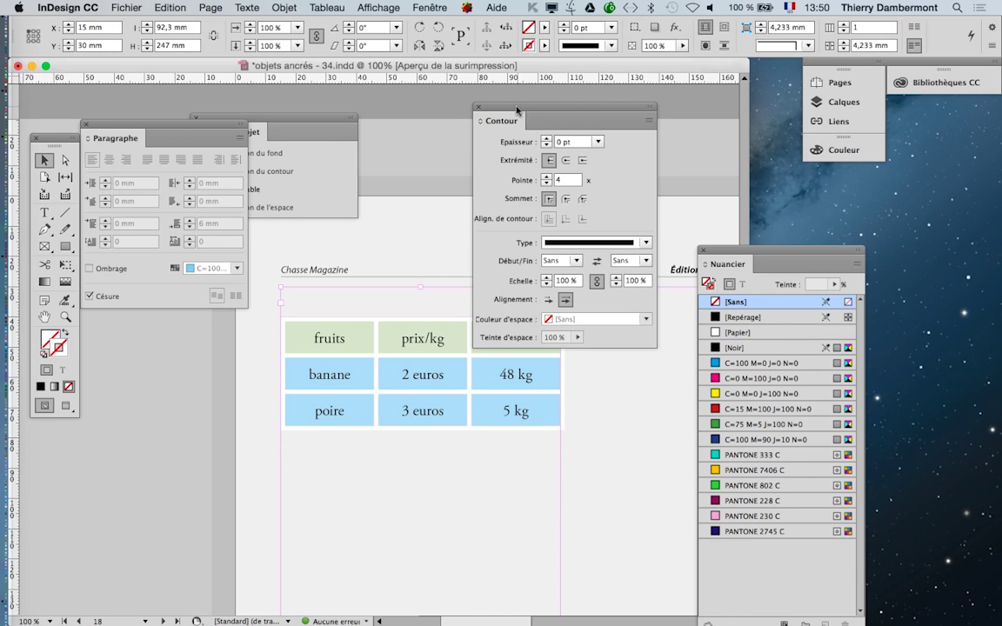
Step: Close the Contour settings and hide the fond gris layer to view the deselected table in preview without frame edges
click(478, 108)
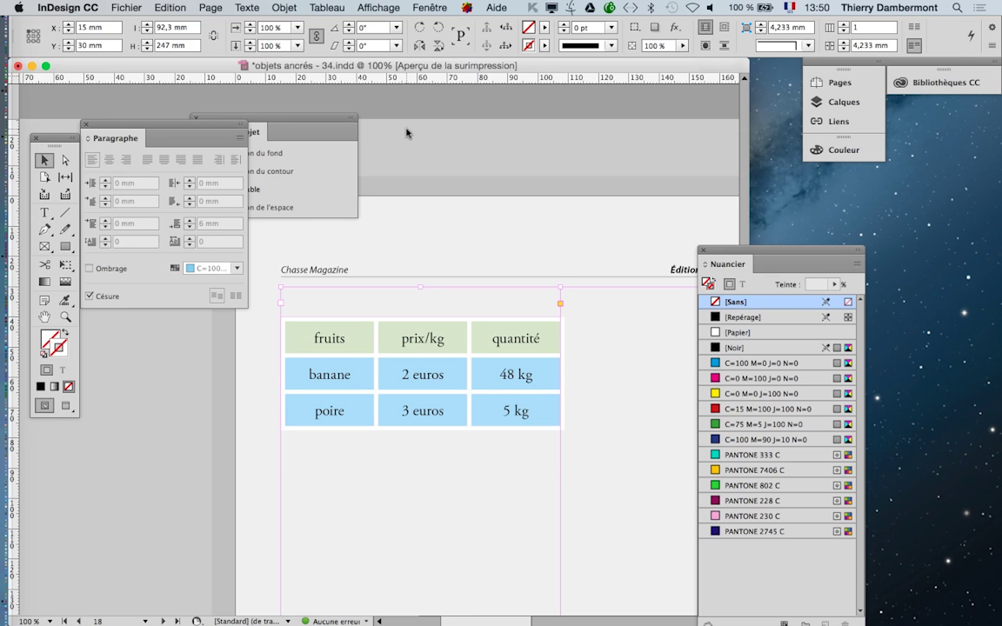
click(441, 6)
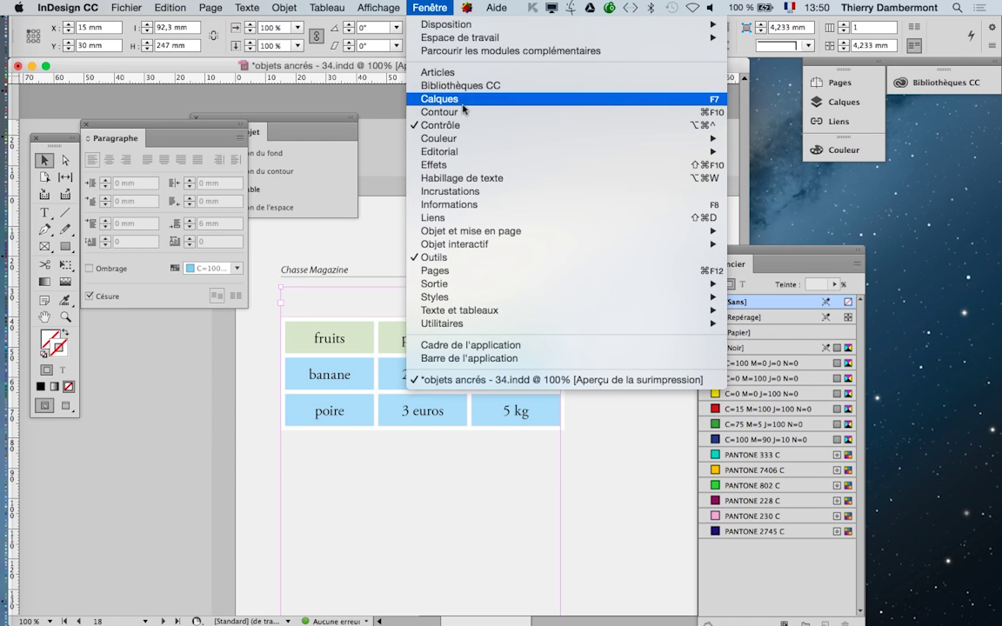
click(465, 102)
click(643, 154)
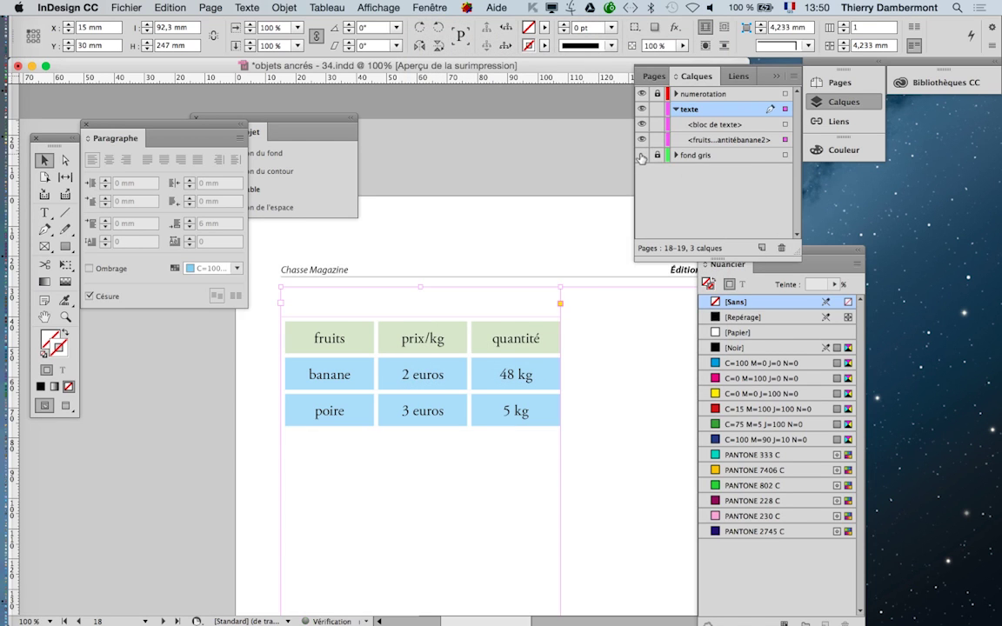
click(205, 374)
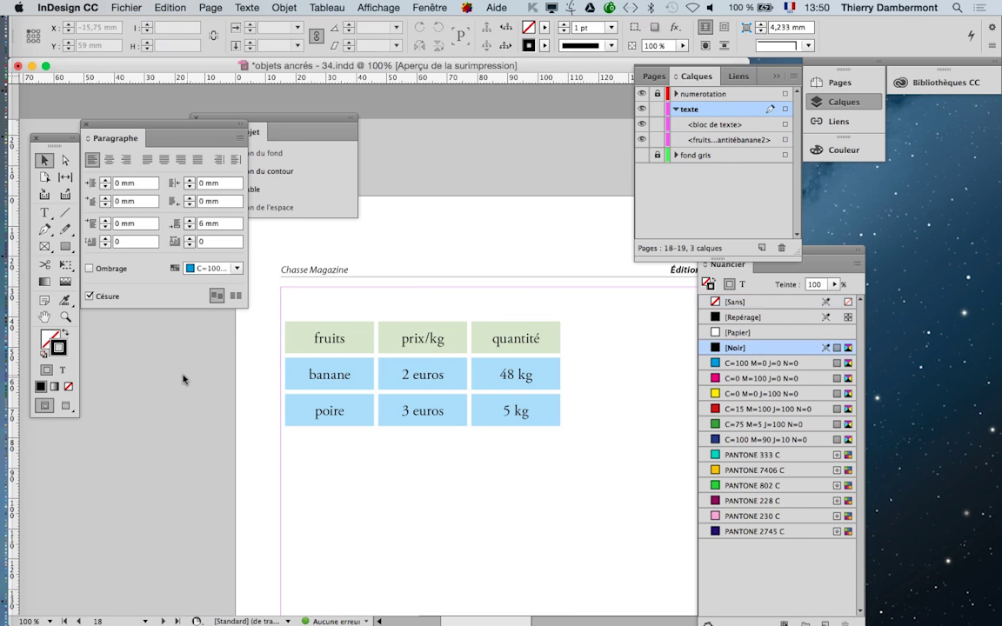
click(66, 405)
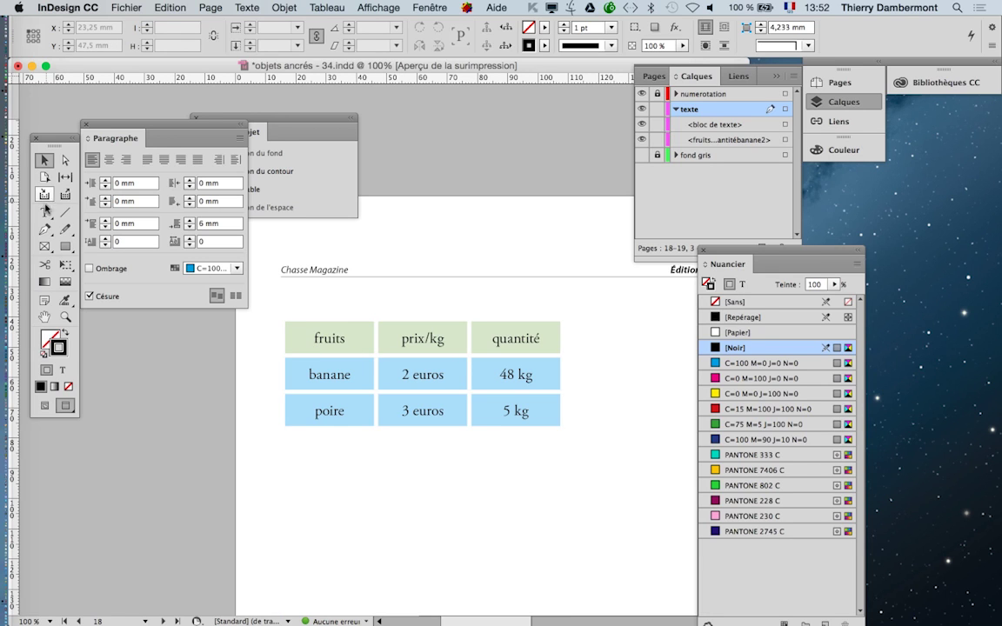
Step: Fill the table's header row with the C=100 M=90 J=10 N=0 swatch at full tint and deselect it to check the colour
key(t)
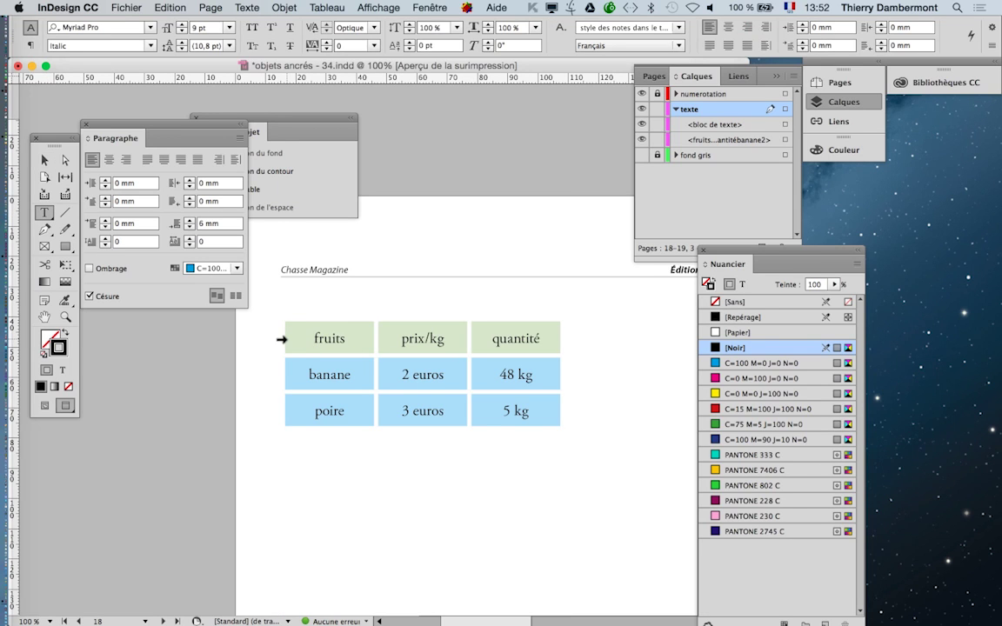
click(281, 339)
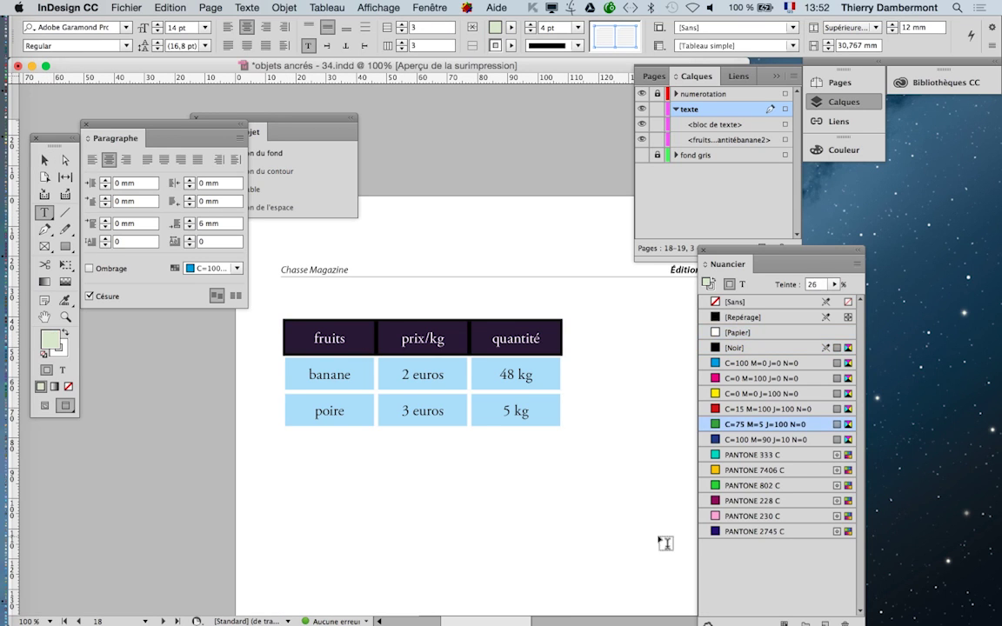
click(735, 532)
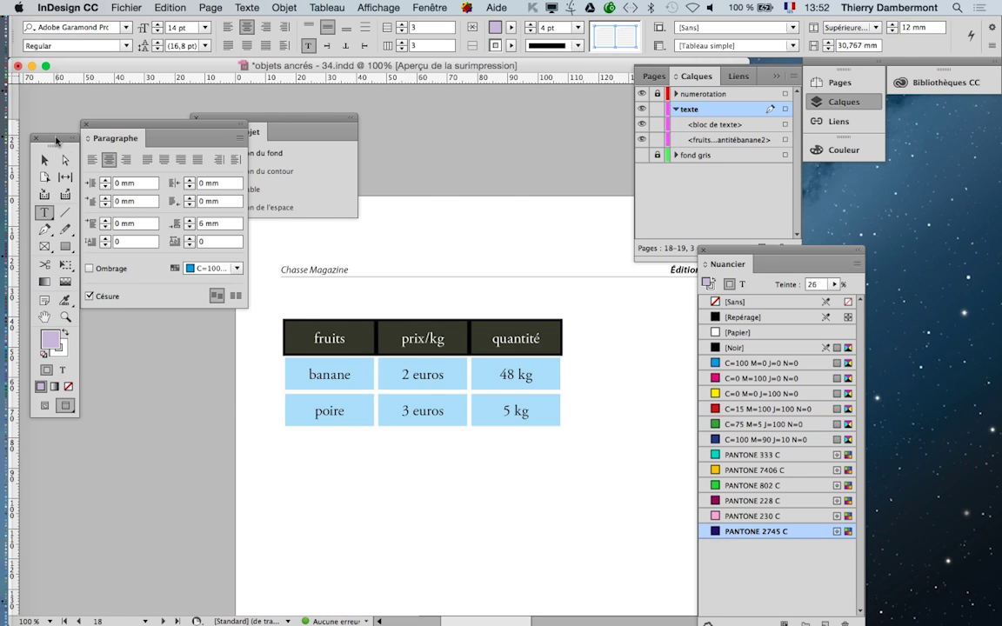
drag(56, 140, 556, 132)
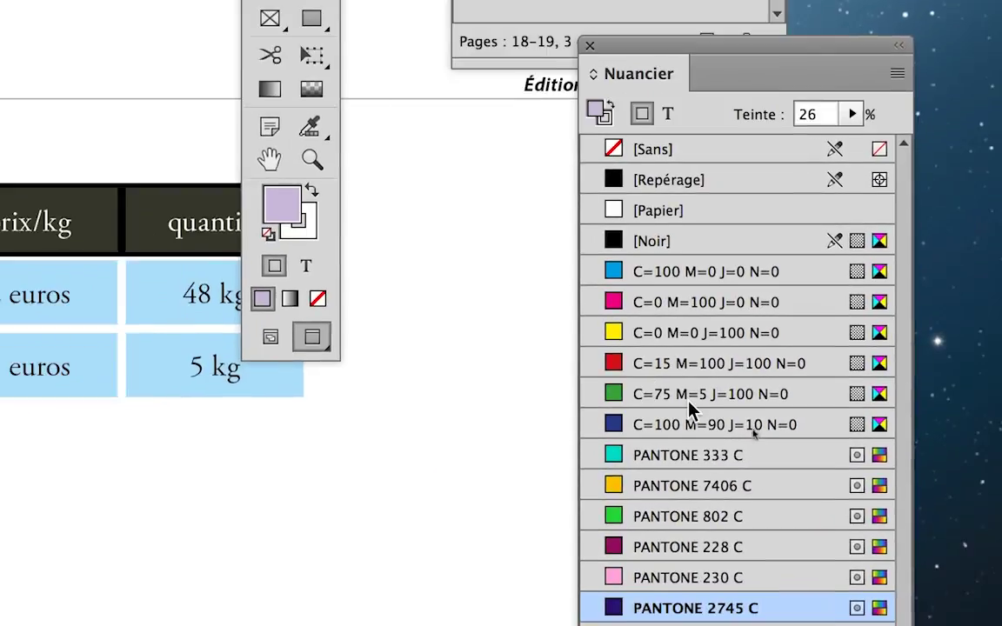
click(851, 114)
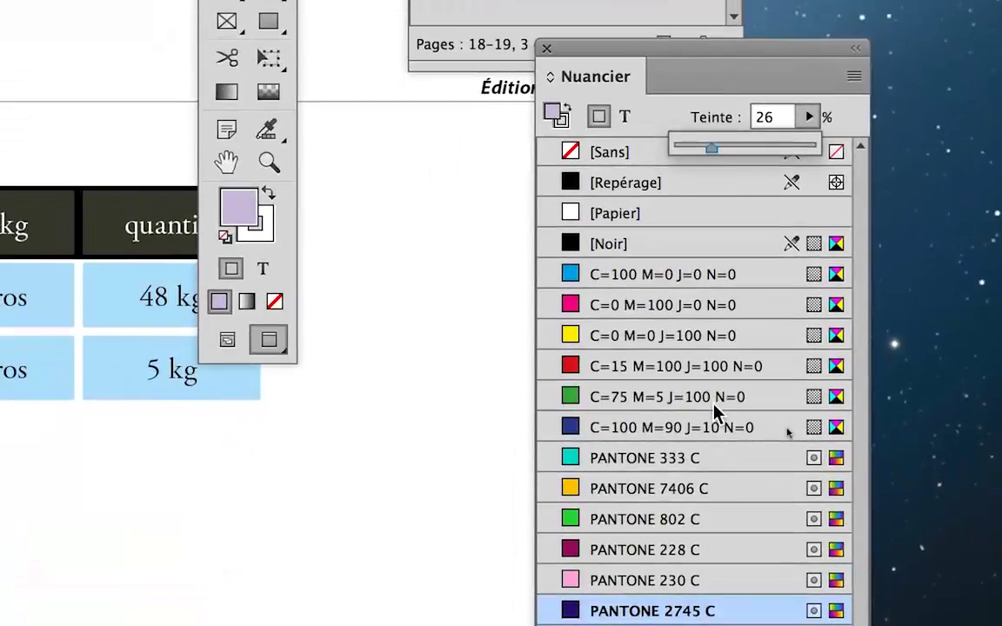
click(652, 610)
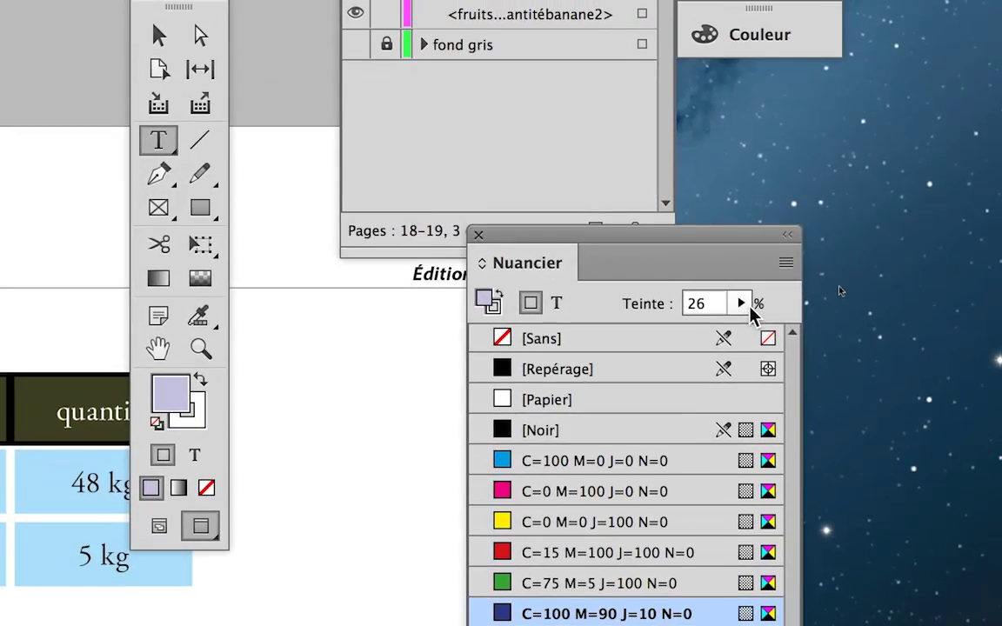
click(746, 222)
click(753, 324)
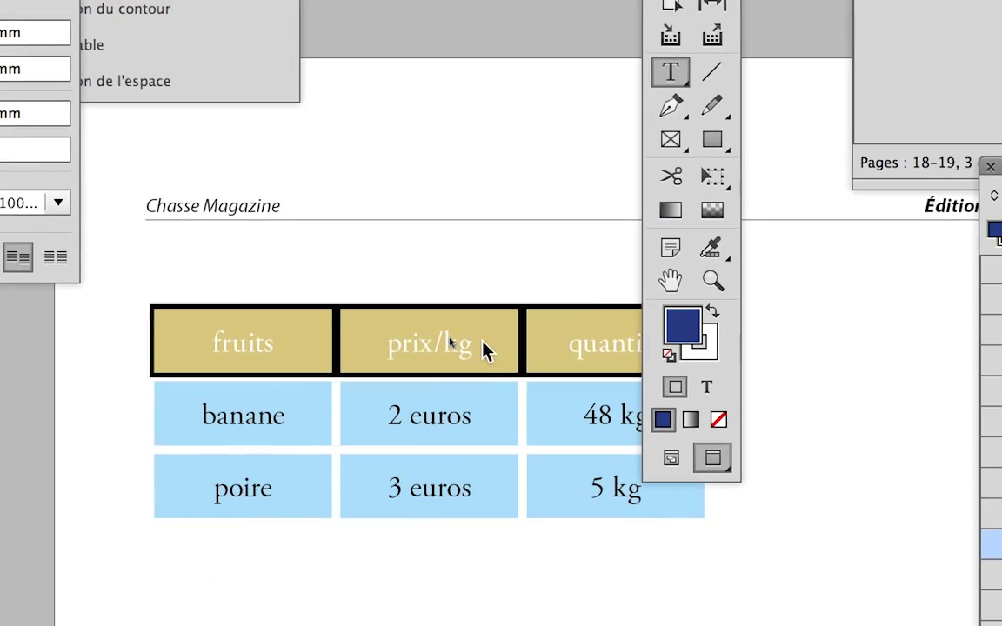
click(482, 341)
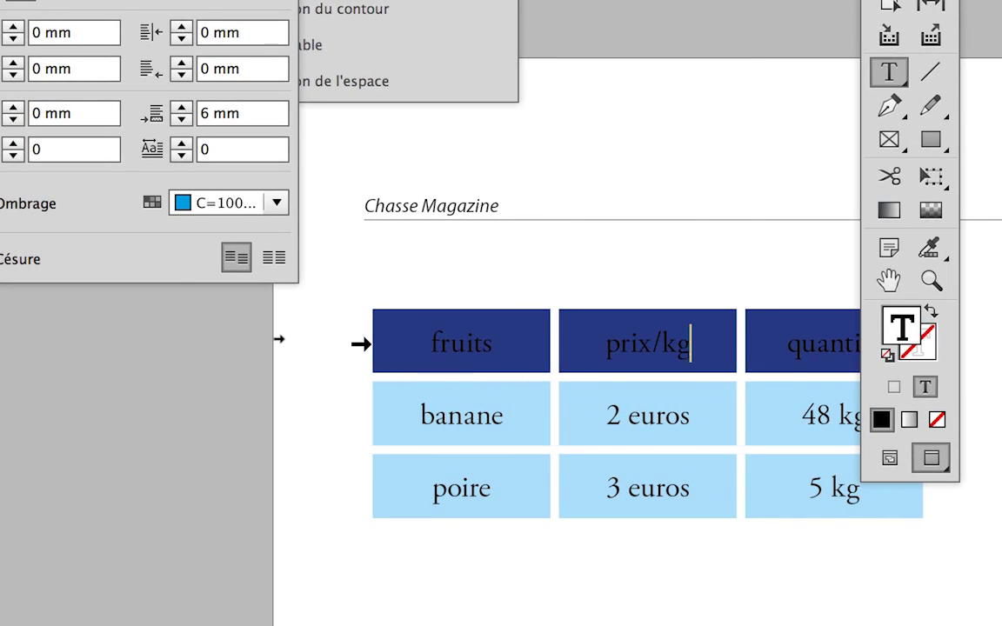
Step: Set the header row's text colour to [Papier] and move the tools and Paragraphe settings clear of the table
click(361, 343)
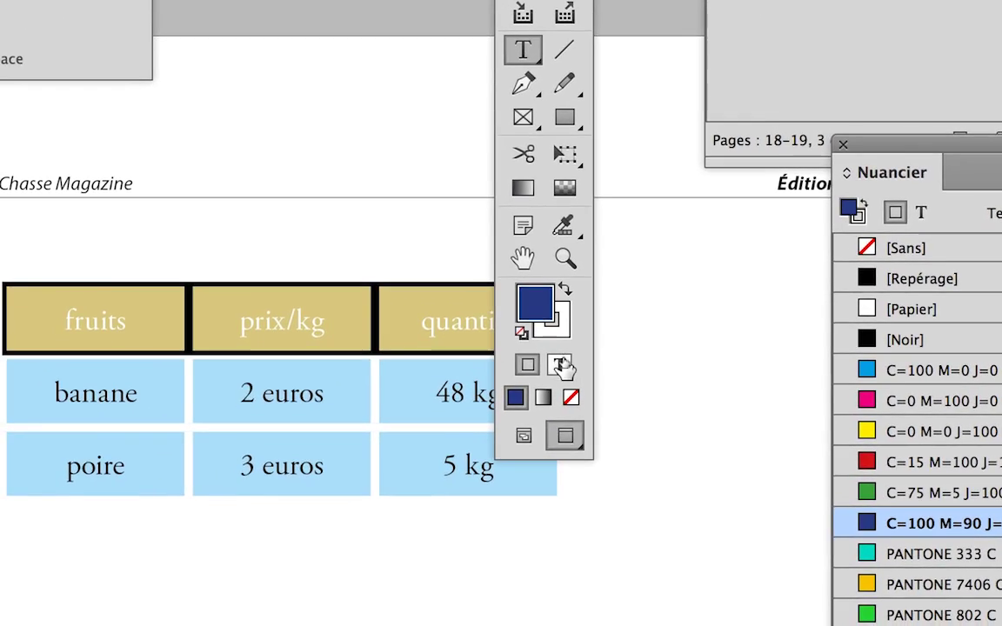
click(551, 369)
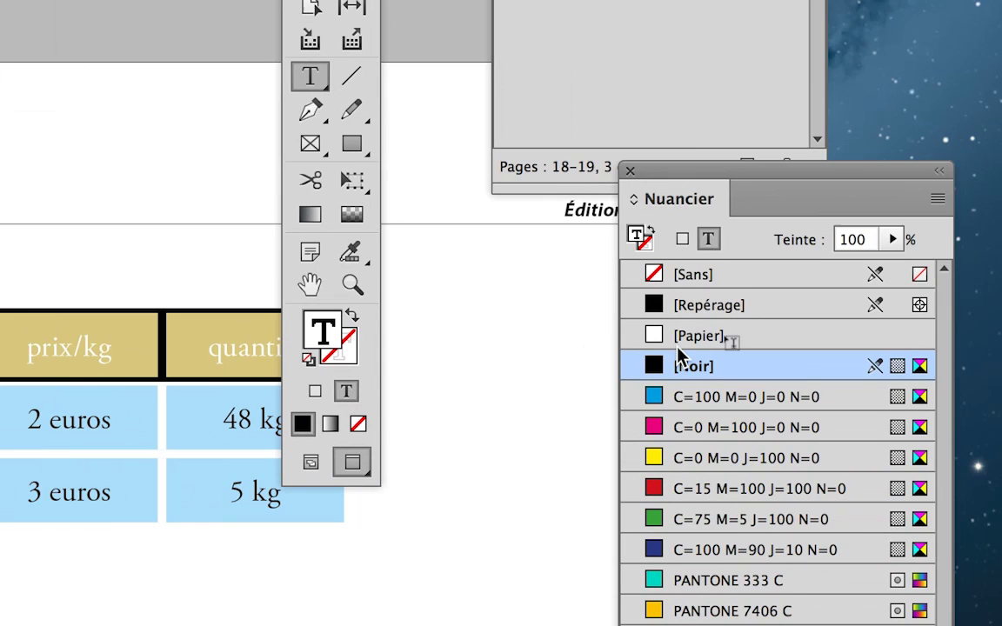
click(677, 337)
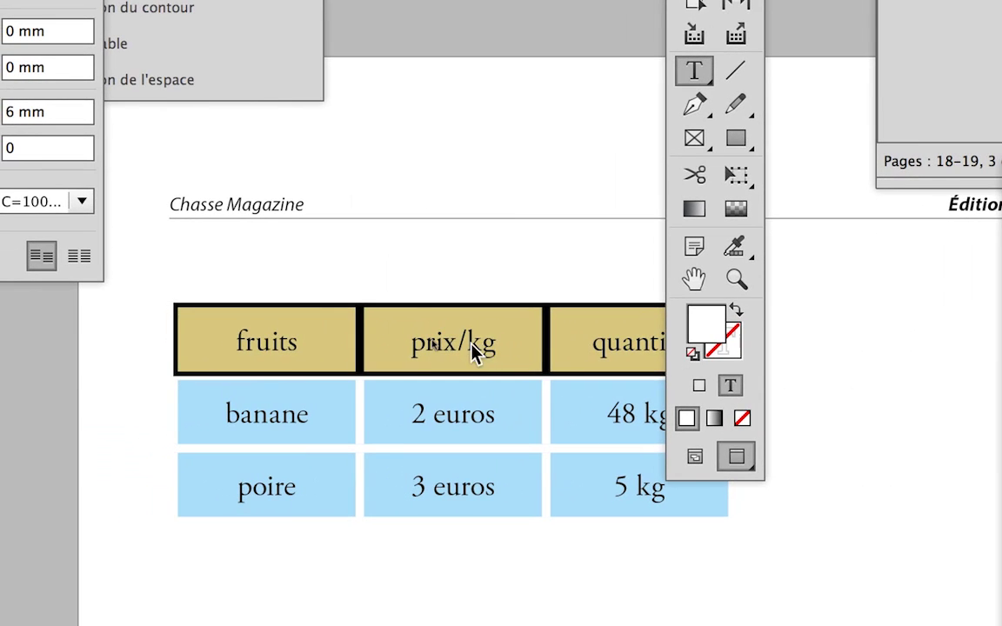
click(471, 342)
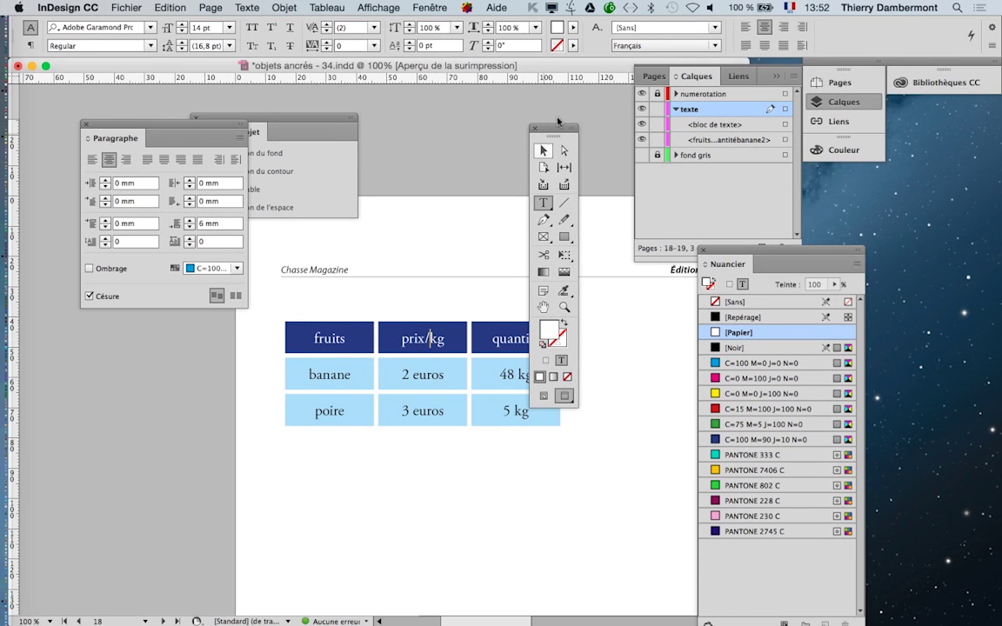
drag(548, 130, 40, 104)
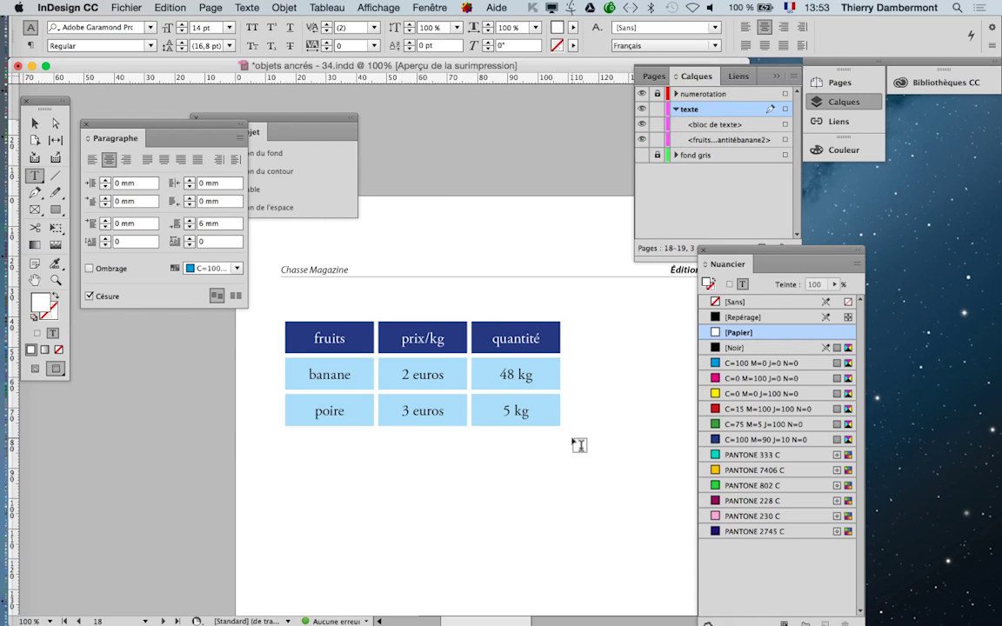
drag(221, 125, 221, 241)
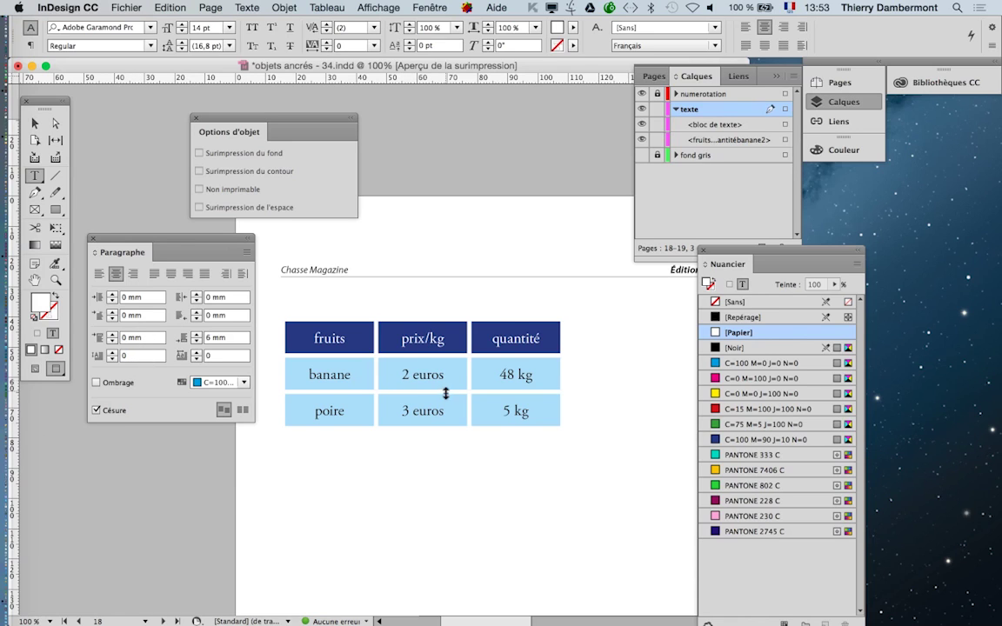
Step: Show the fond gris layer again and unlock it
click(642, 156)
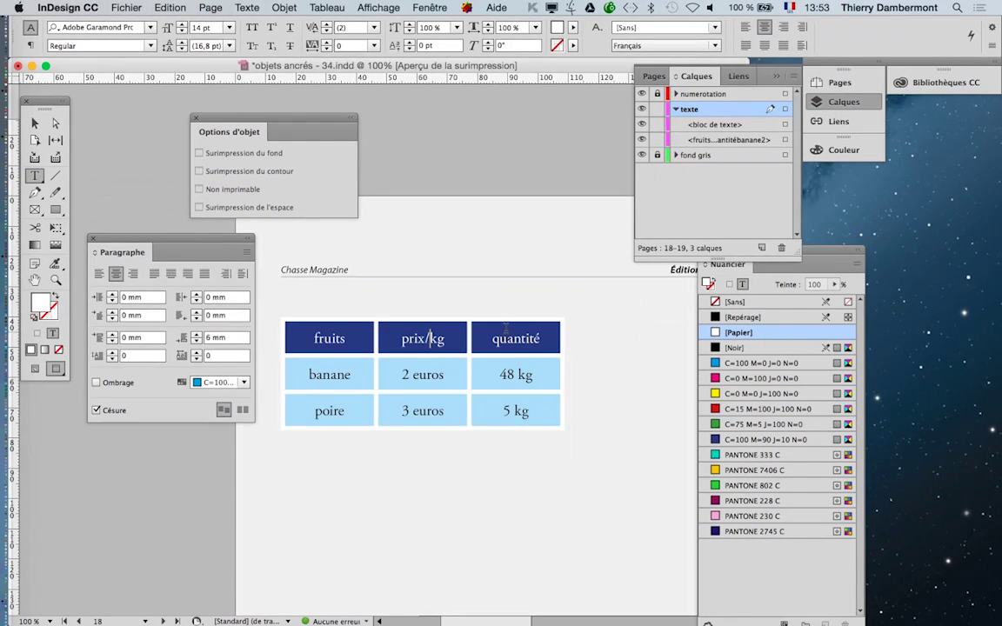
scroll(564, 292, down, 2)
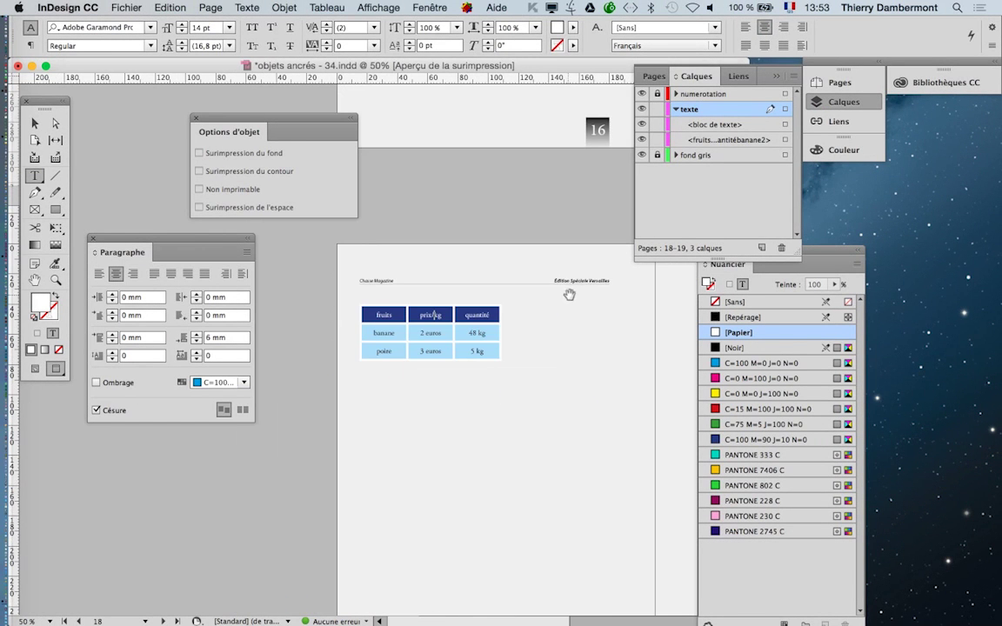
click(657, 155)
click(419, 7)
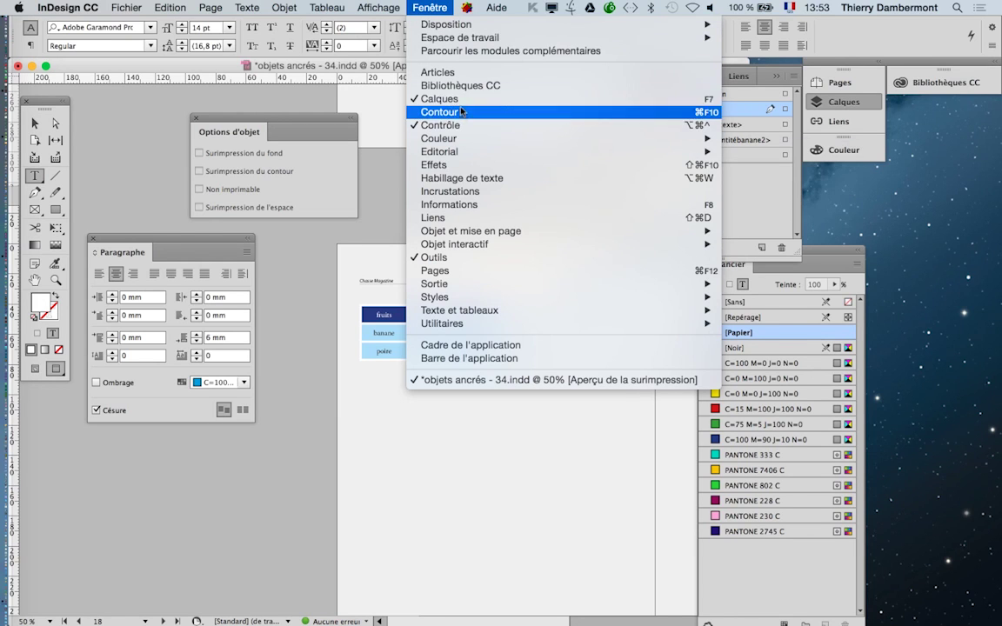
click(730, 187)
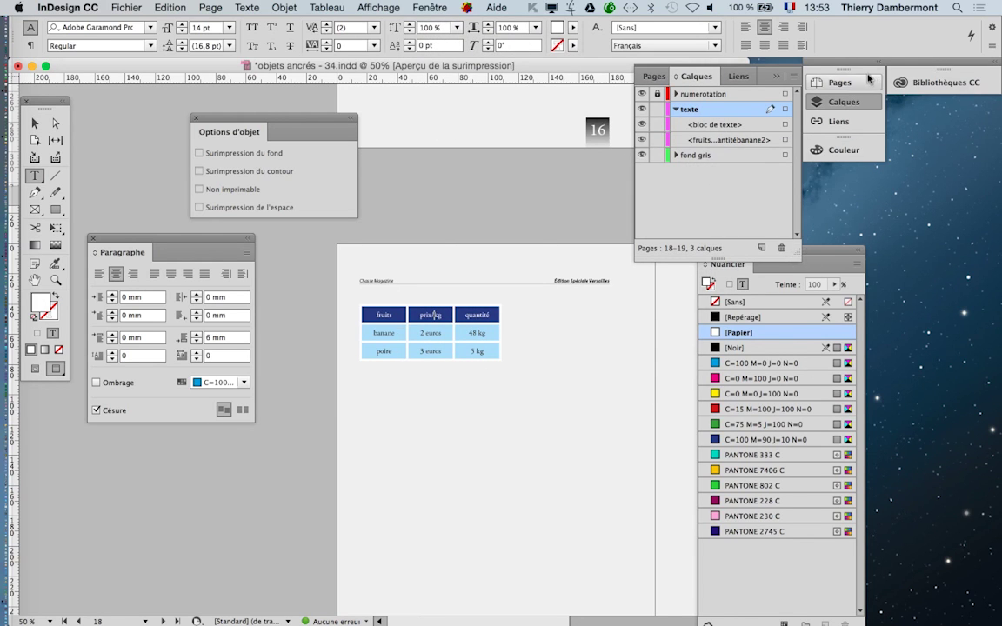
Step: Detach the Pages panel over the document and enlarge it to list all the master pages
click(809, 84)
drag(657, 82, 212, 138)
drag(285, 123, 408, 104)
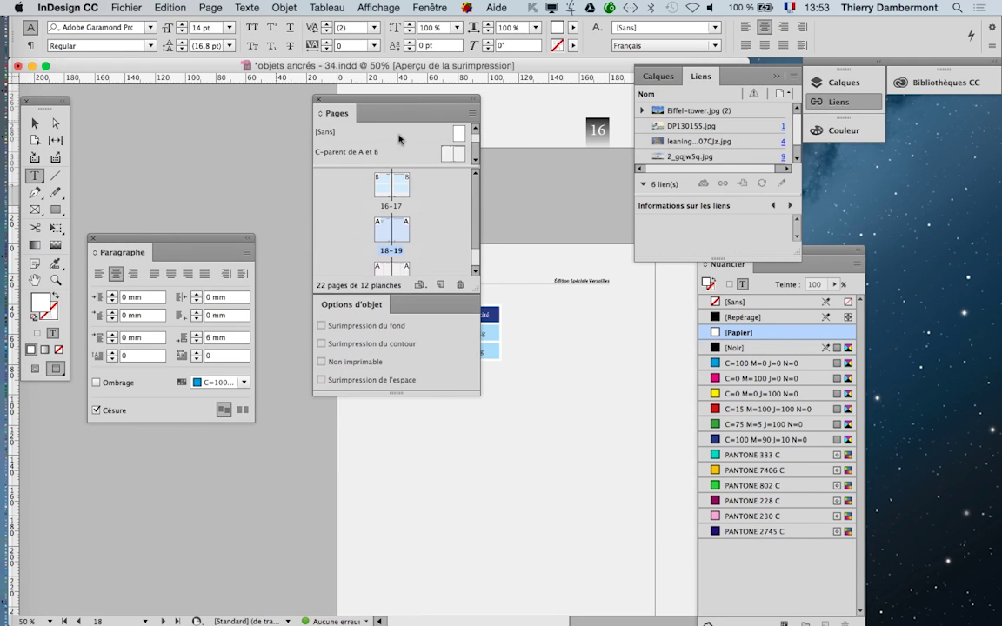
drag(476, 393, 544, 606)
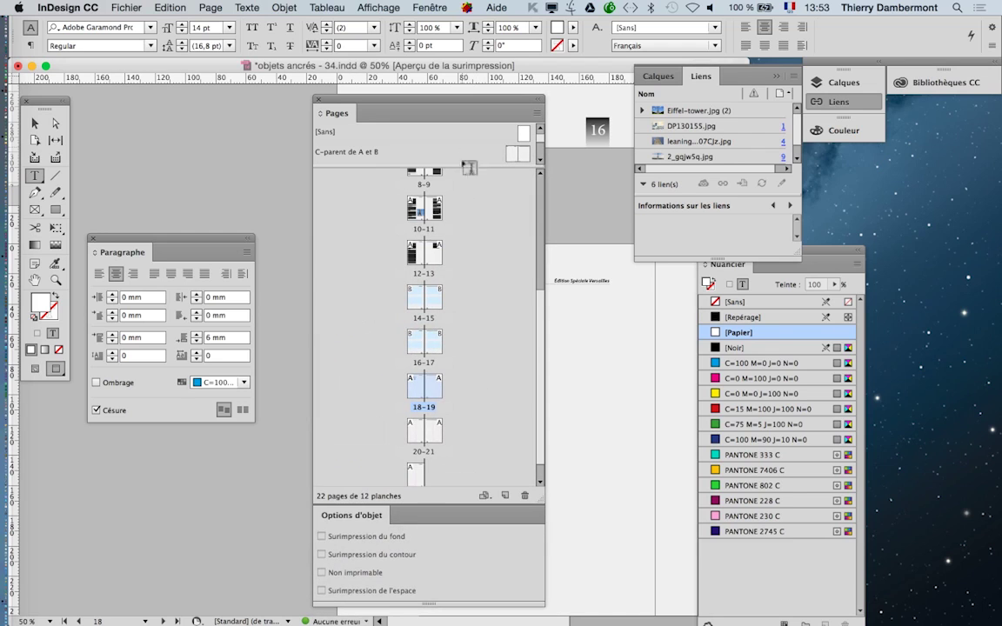
drag(463, 164, 463, 329)
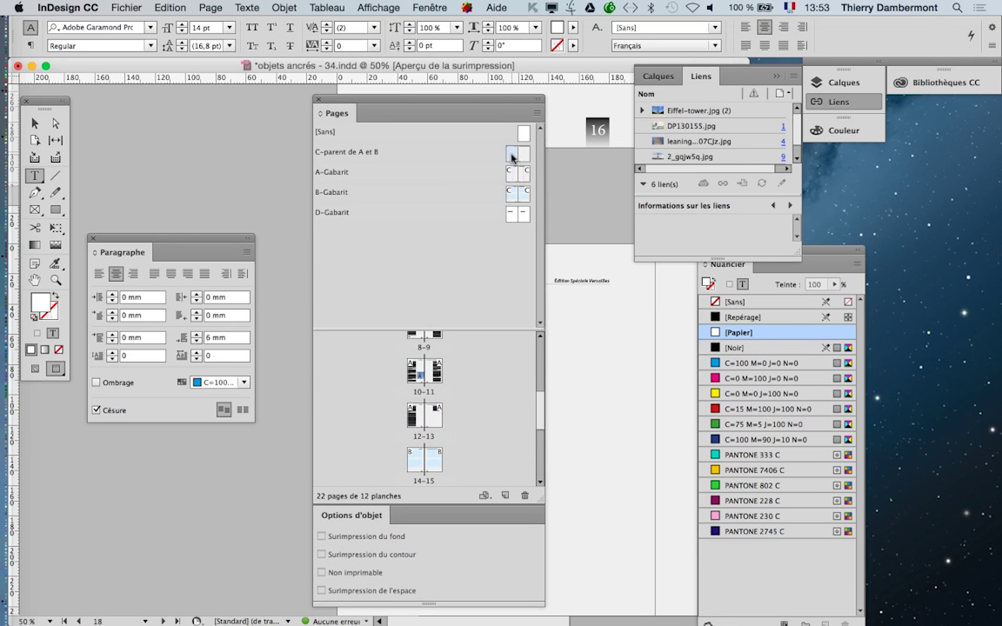
Step: Open the C-parent de A et B master page and select its grey background frame to examine its fill
double_click(461, 151)
drag(498, 104, 225, 85)
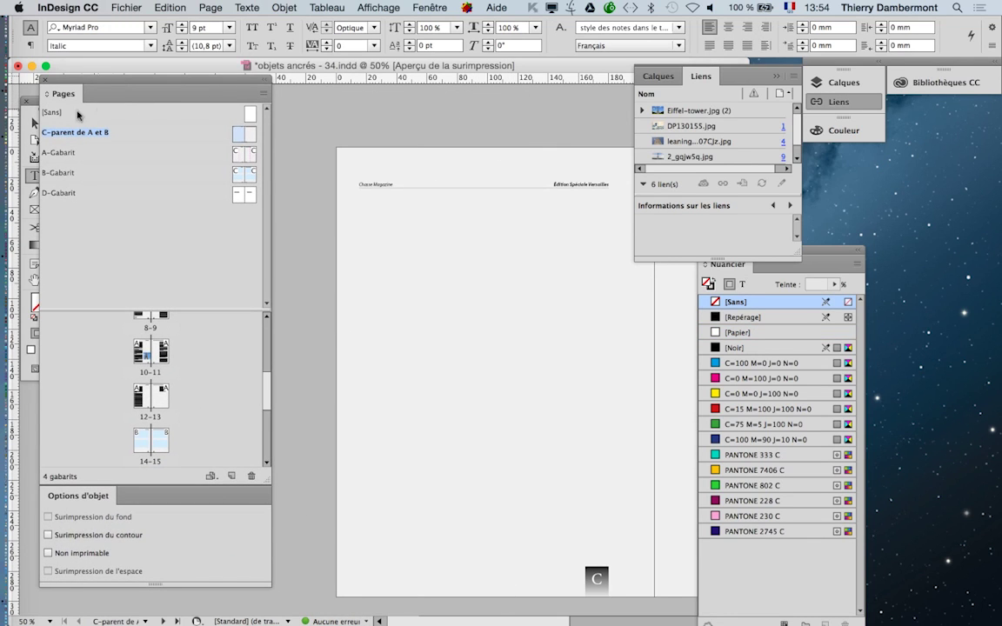
click(35, 123)
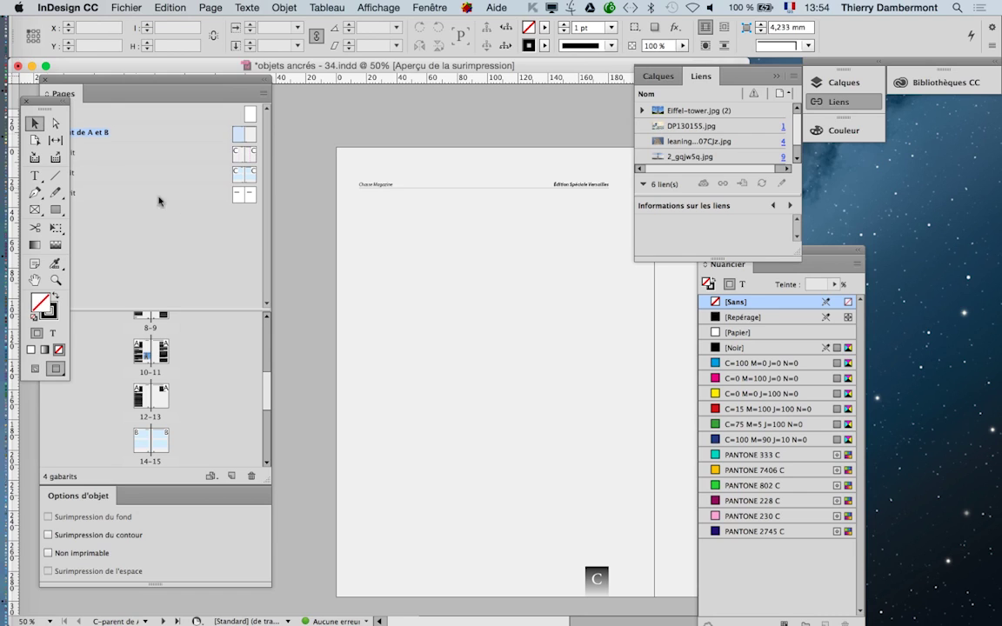
click(355, 166)
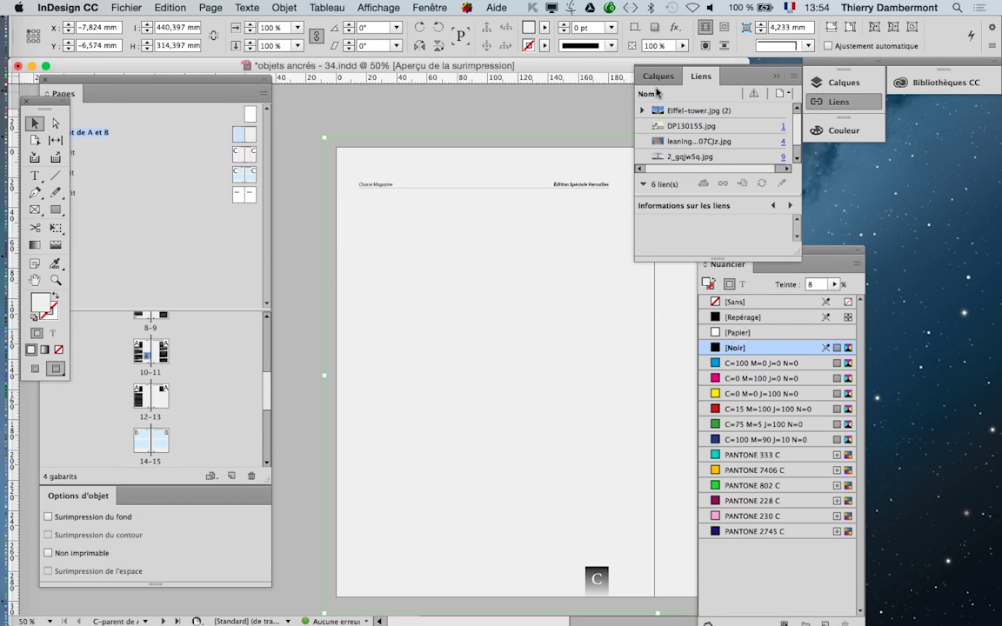
Step: Detach Calques and place Nuancier beside the document window, and lock the fond gris layer
drag(659, 76, 635, 113)
click(774, 77)
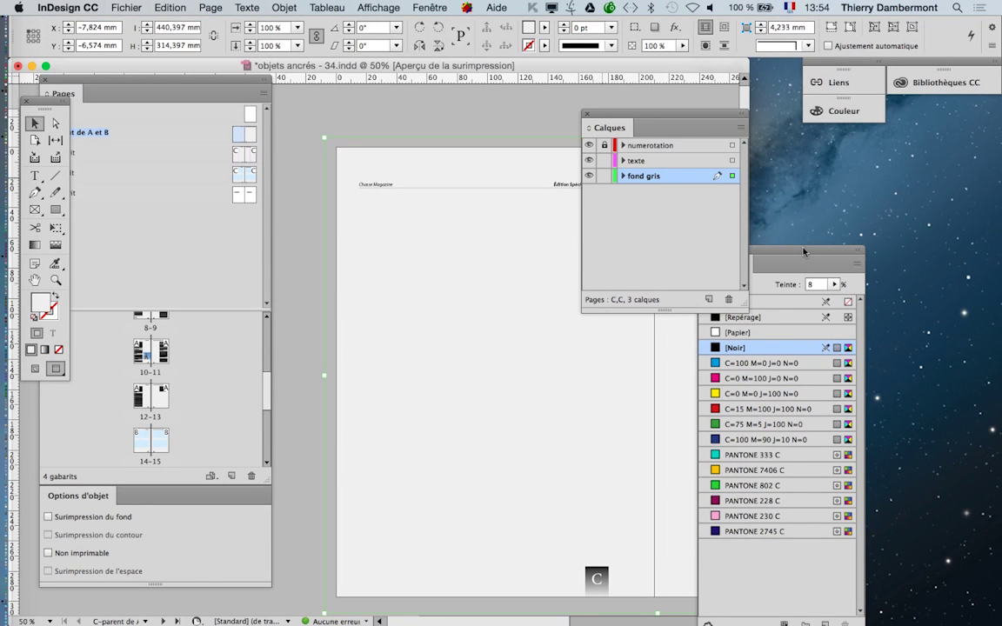
drag(803, 252, 874, 209)
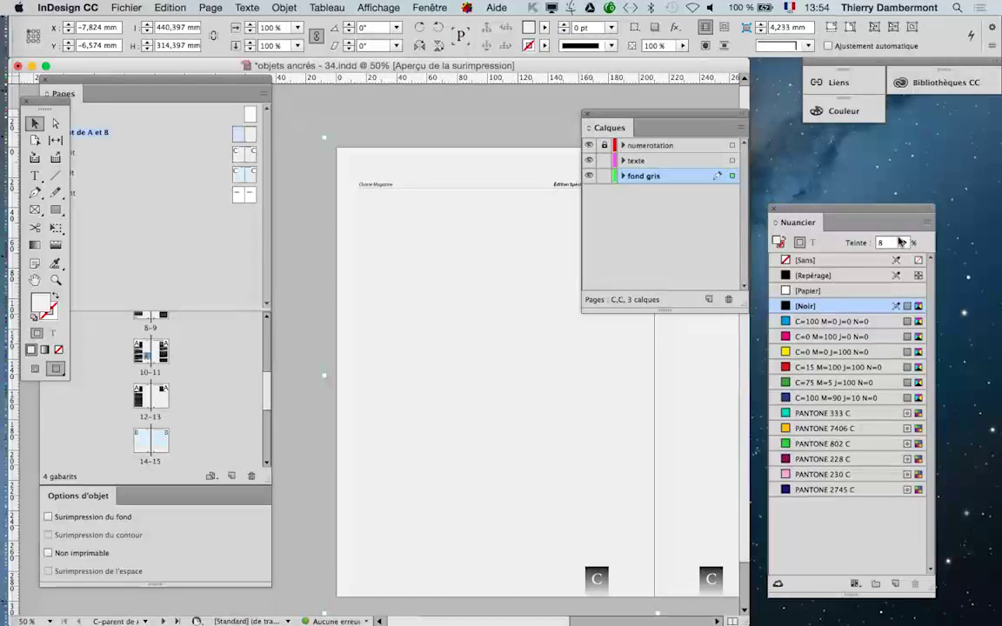
click(603, 177)
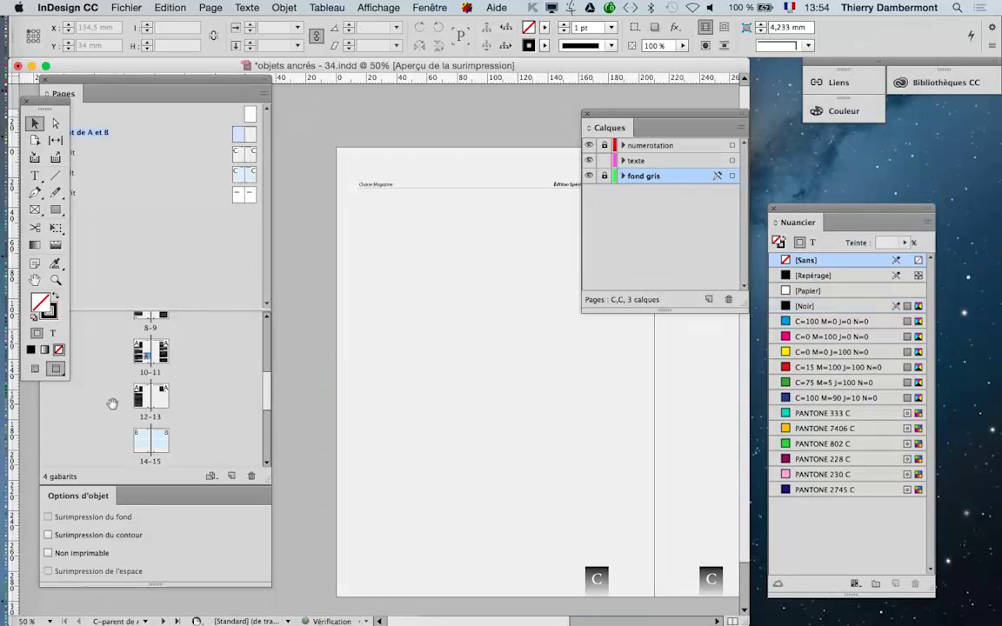
Step: Return to page 18, move Calques and Pages away from the table and view it at 100%
click(144, 444)
double_click(144, 444)
scroll(140, 435, down, 4)
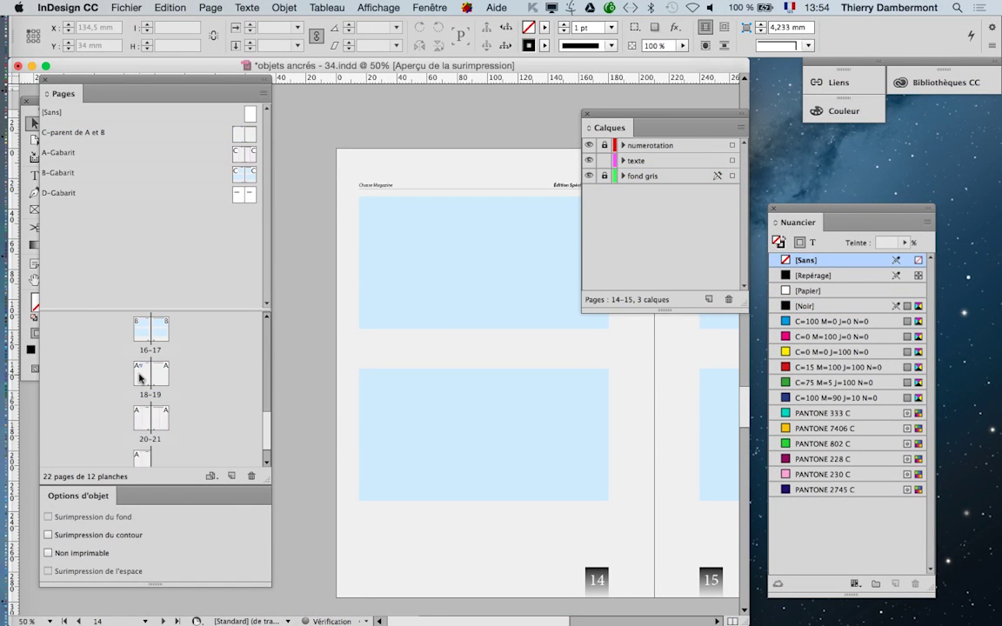
double_click(139, 376)
drag(607, 113, 794, 150)
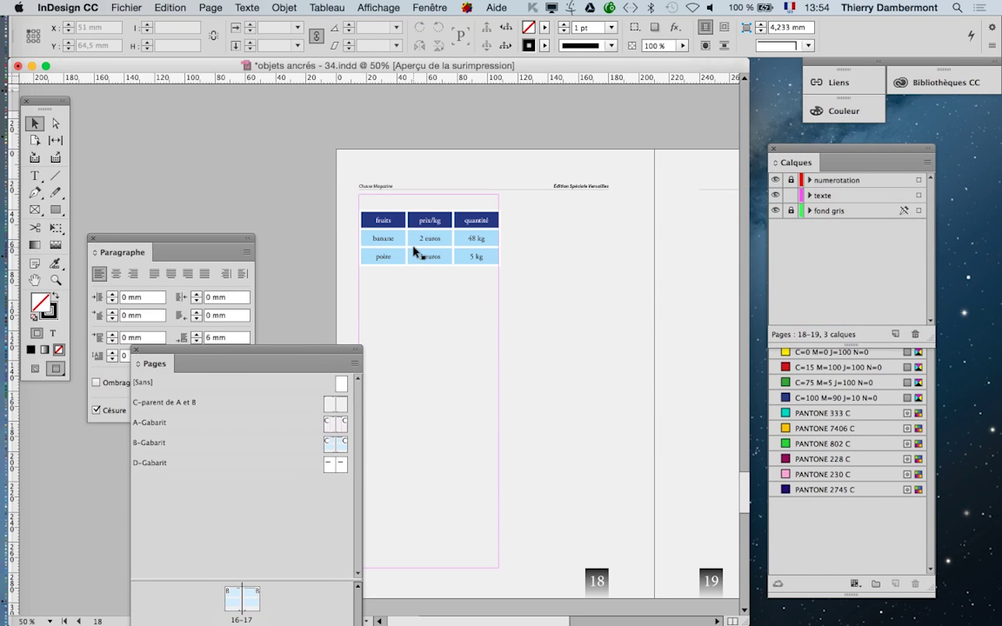
scroll(413, 248, up, 2)
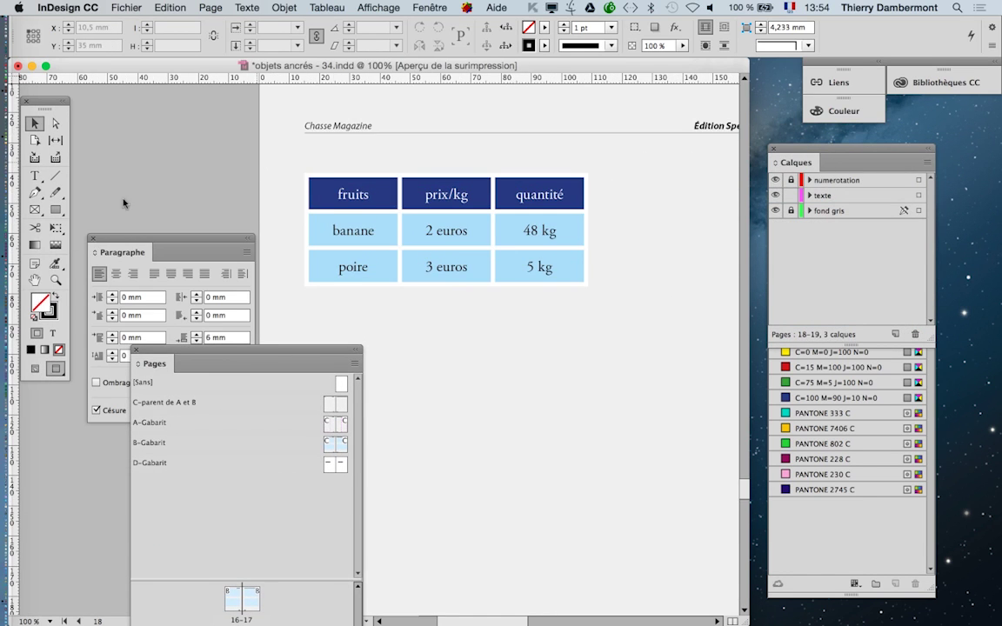
Step: Select the whole table in normal view, target its stroke colour, move Calques aside and place Nuancier beside the table
click(40, 370)
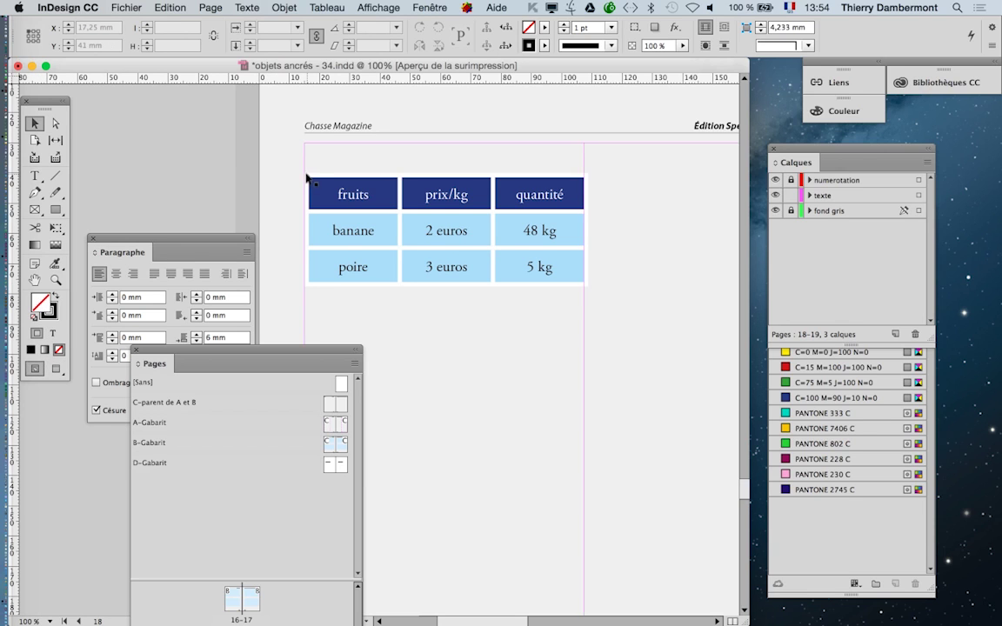
click(34, 175)
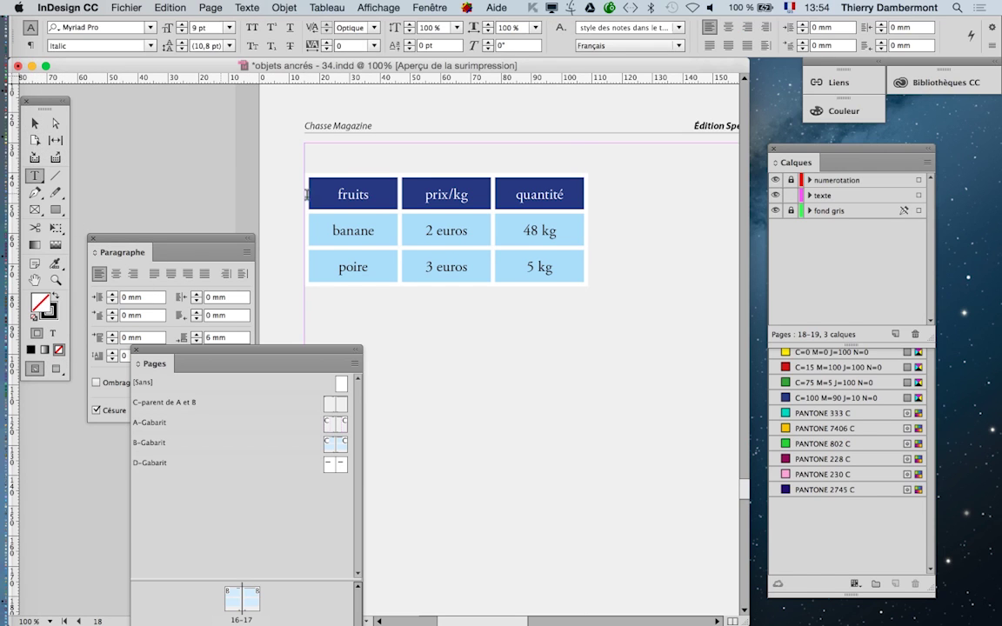
click(302, 172)
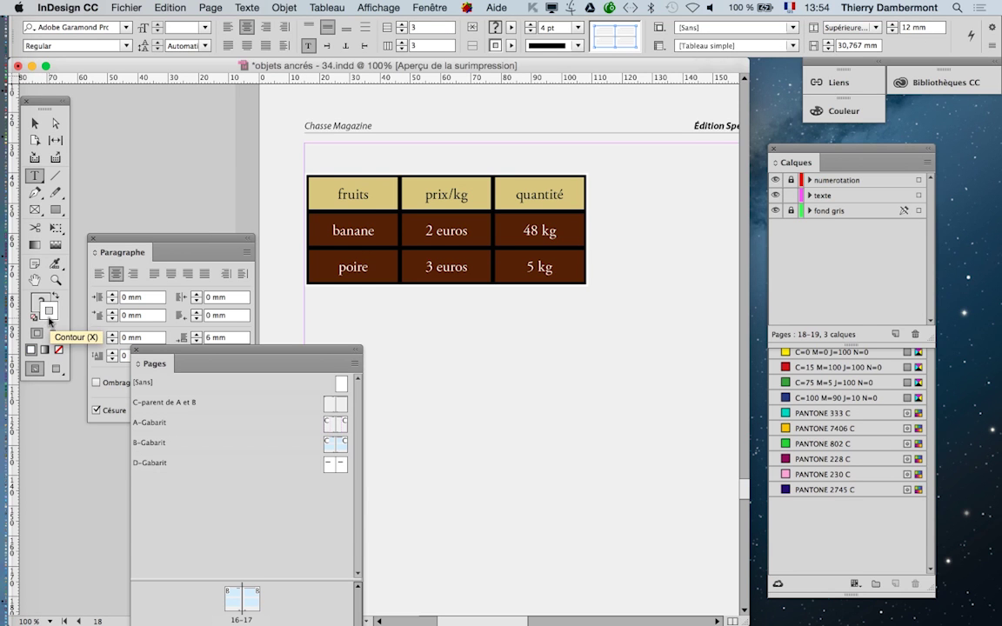
click(48, 318)
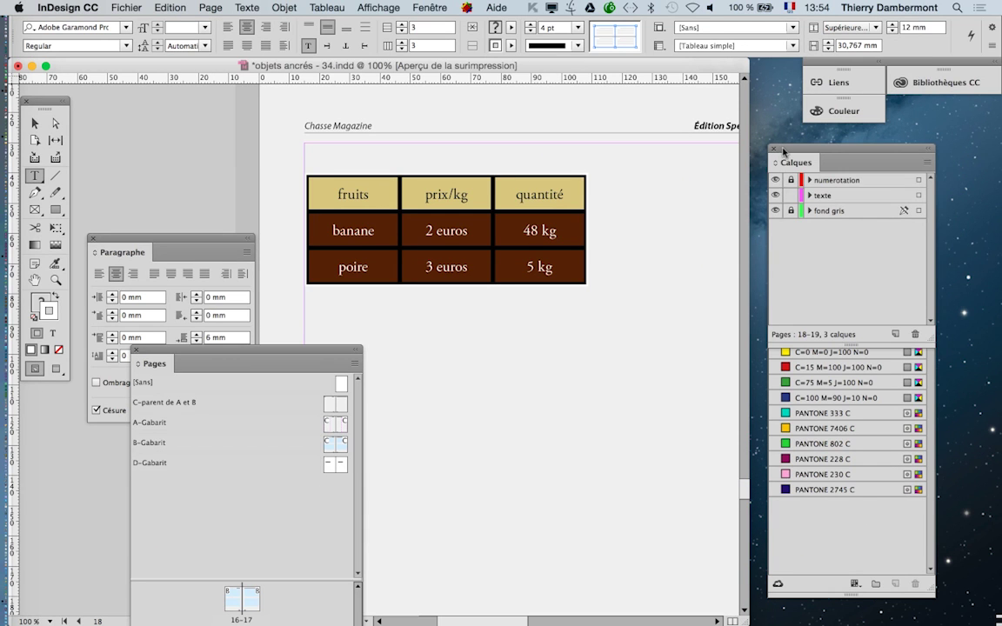
drag(783, 152, 932, 187)
drag(840, 208, 739, 177)
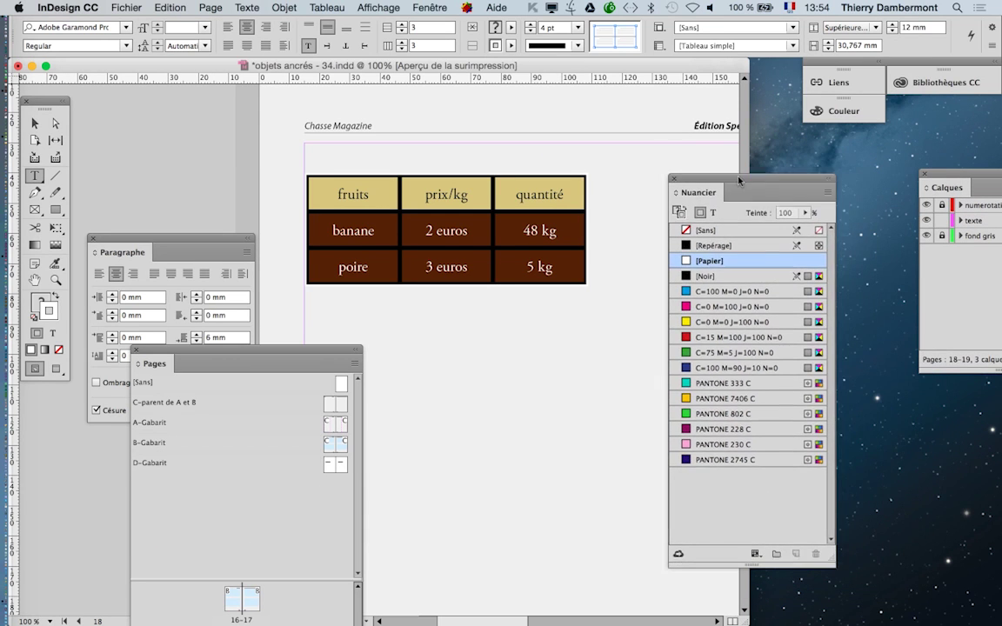
Step: Colour all the table's borders [Noir] with an 8% tint and preview the page without guides
click(765, 275)
click(805, 212)
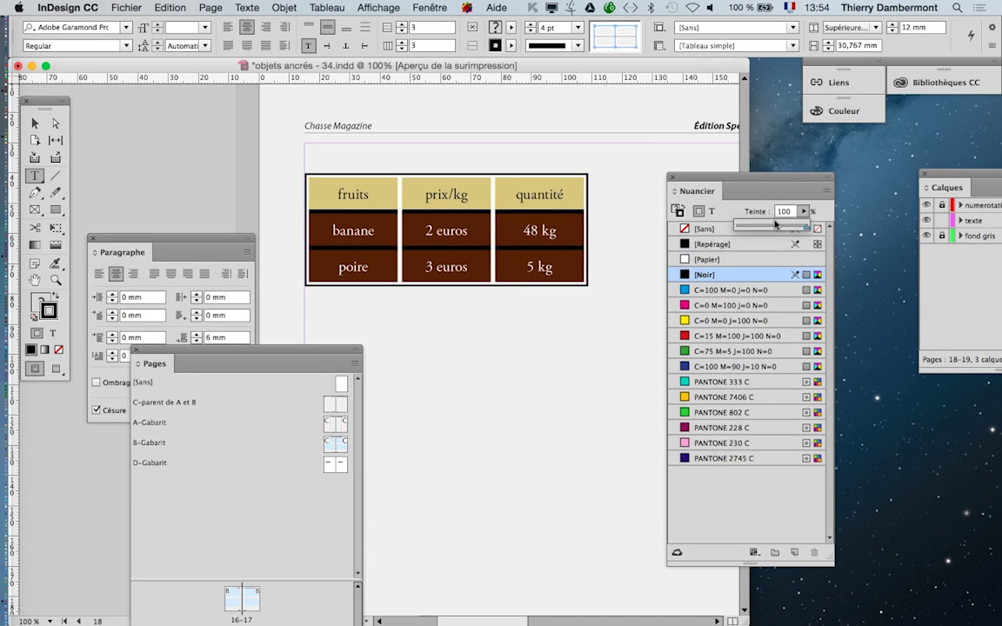
drag(753, 228, 740, 223)
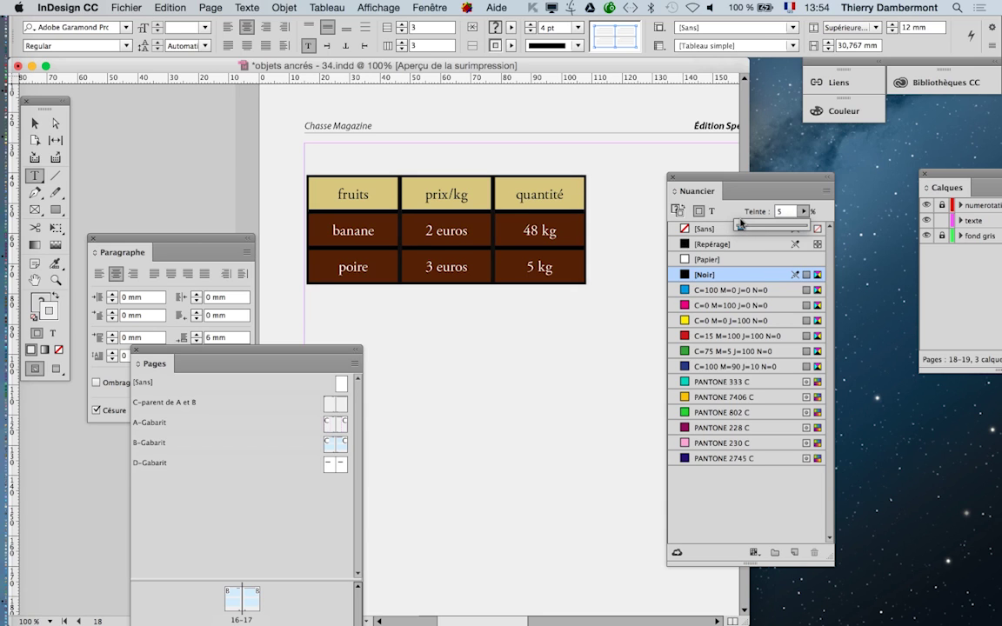
click(735, 216)
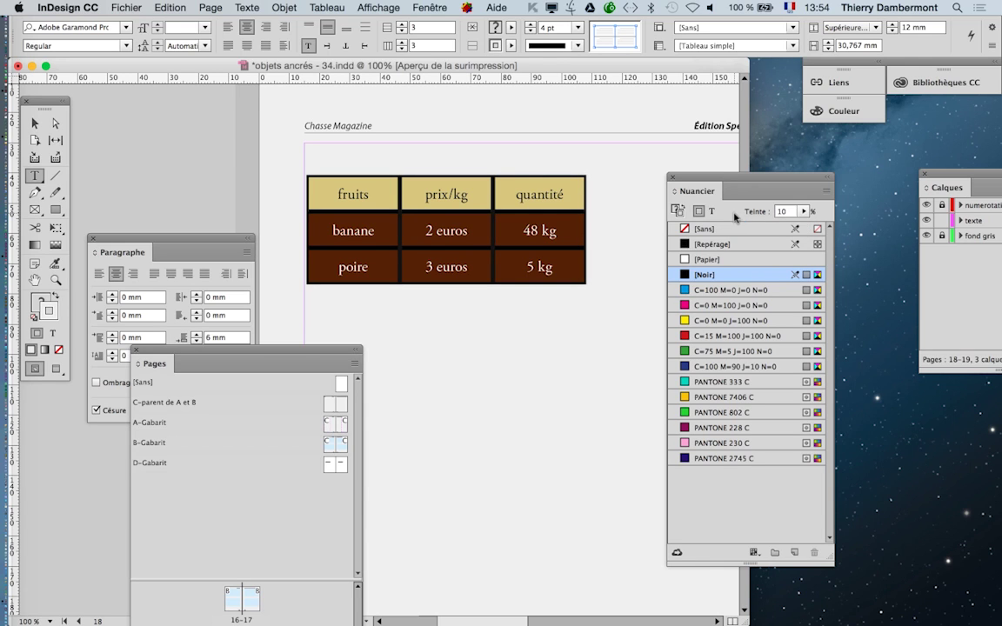
click(780, 213)
click(35, 122)
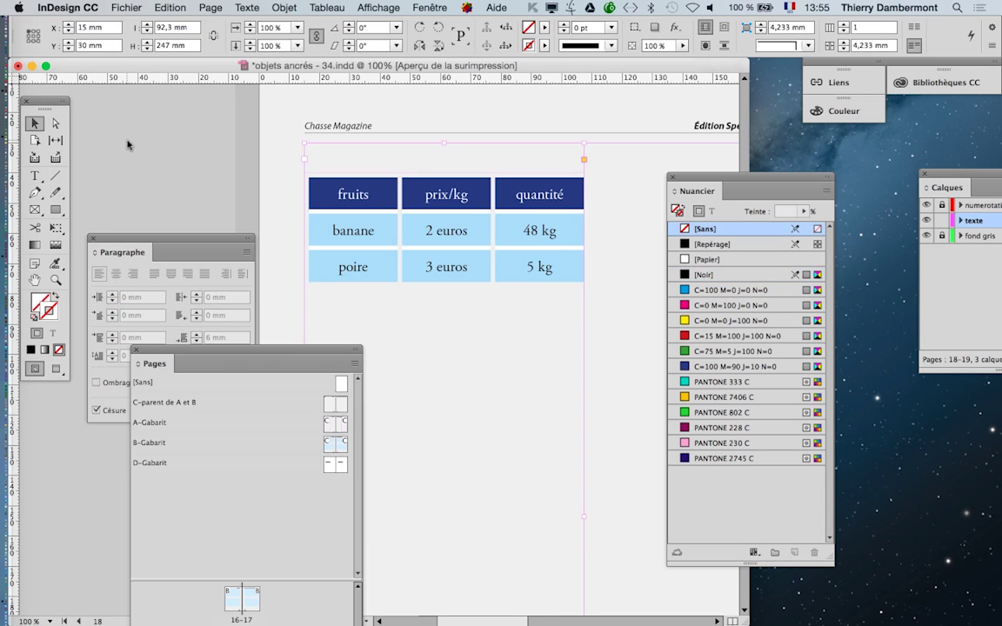
click(34, 317)
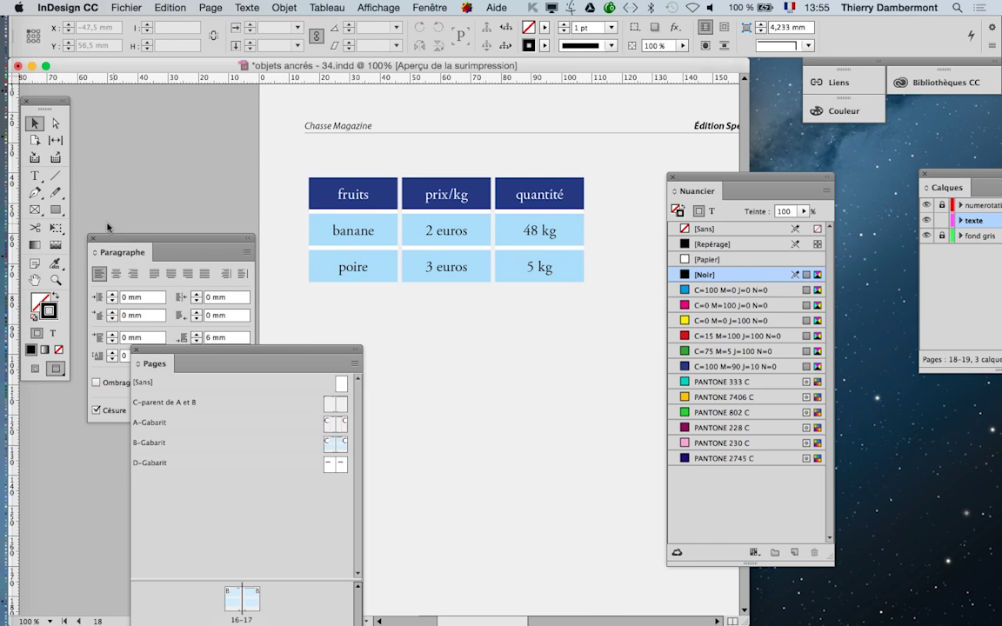
Step: Select the whole table again, move Pages clear of it and open the Contour settings
click(35, 175)
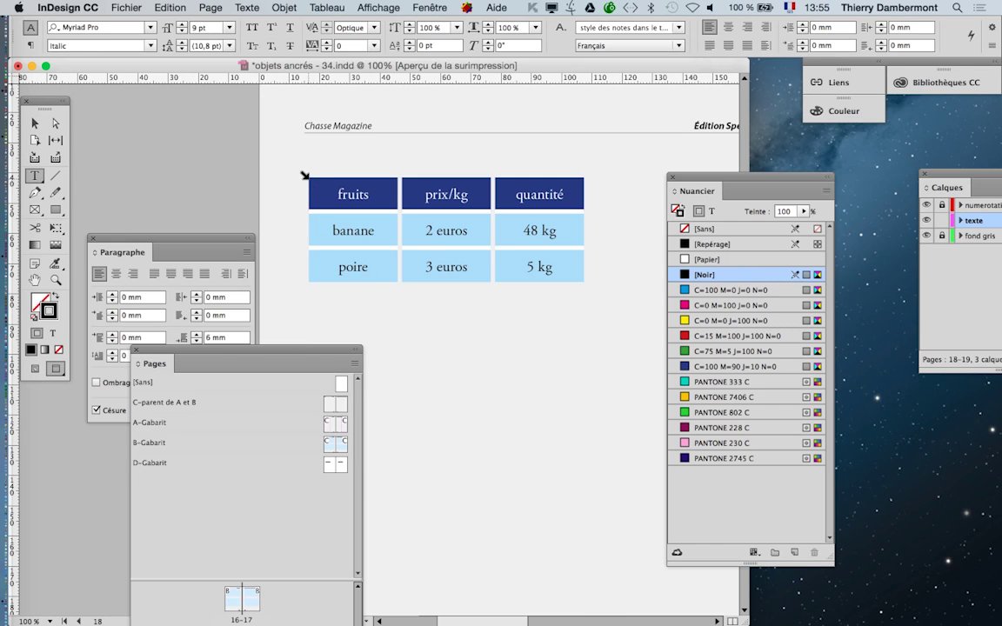
click(304, 175)
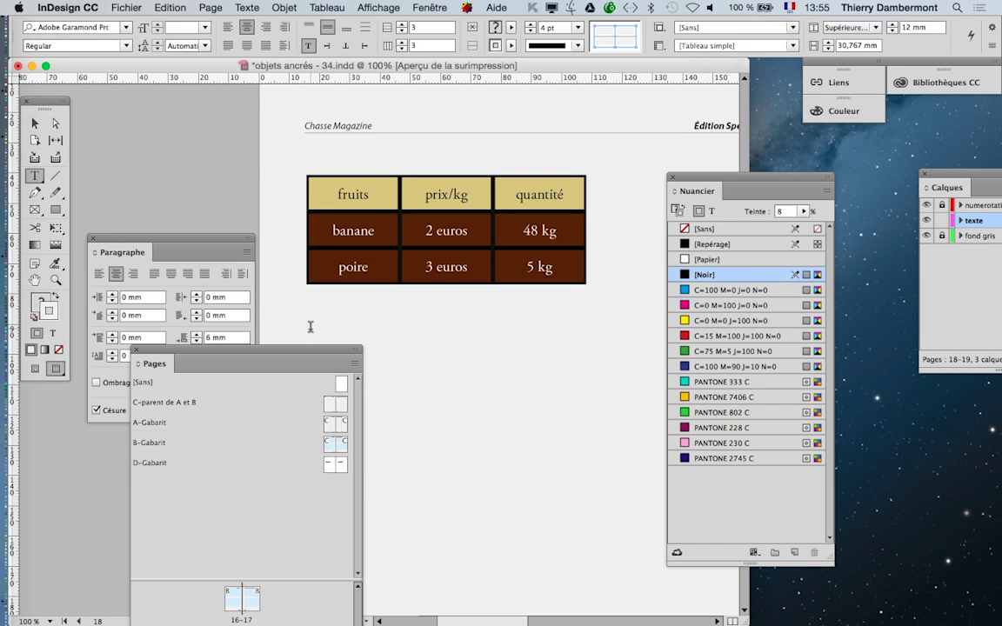
drag(310, 352, 385, 477)
click(428, 7)
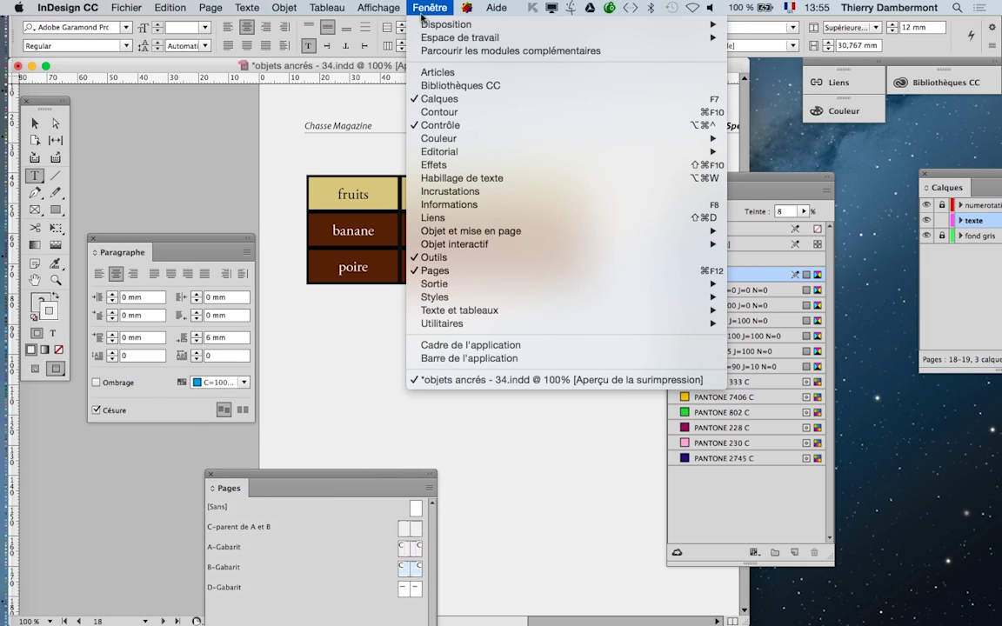
click(439, 112)
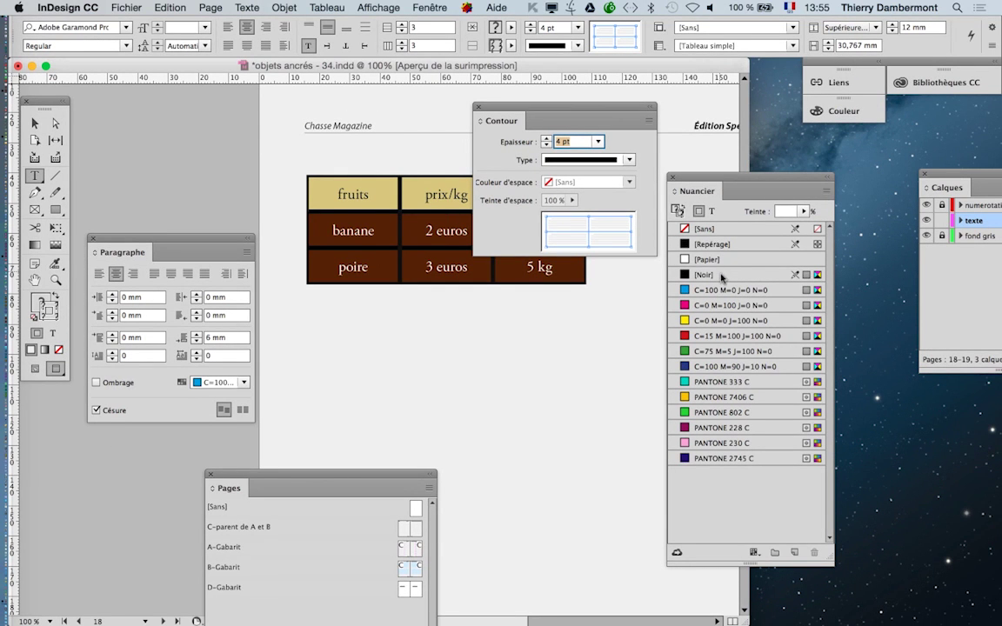
Step: Reapply [Noir] at an 8% tint to the table's borders and move the Contour settings away from the table
click(706, 275)
click(784, 211)
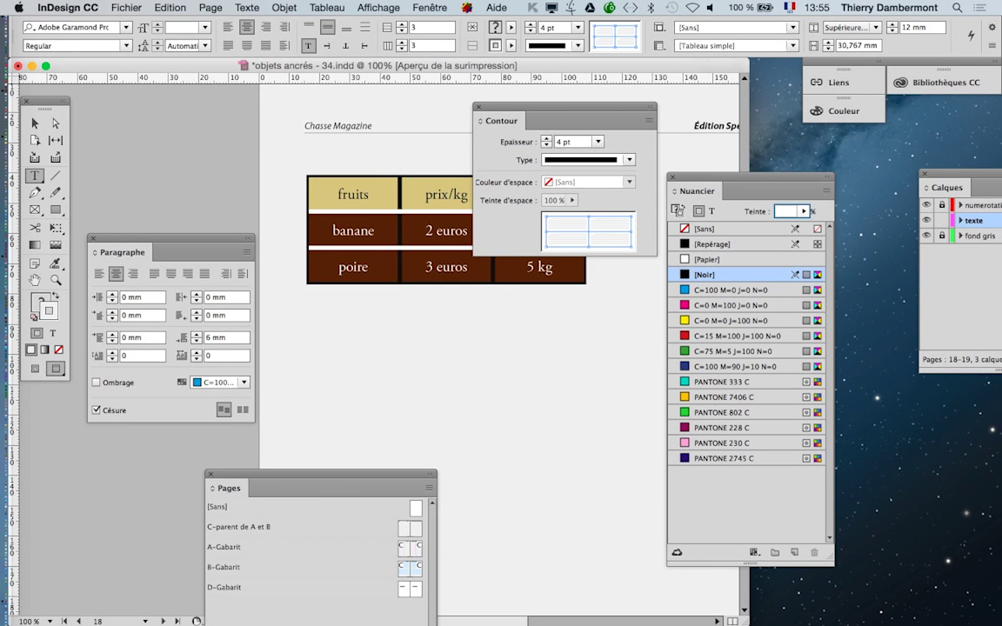
drag(507, 108, 686, 126)
click(35, 122)
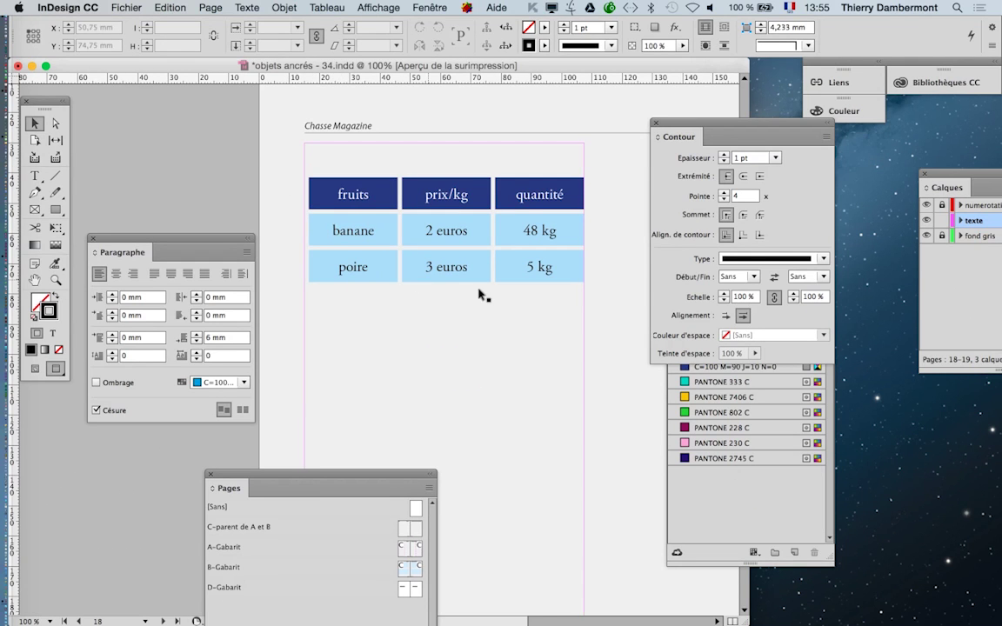
Step: Place the insertion point after the table in normal view and try centre, right and left alignment on its paragraph
key(super+minus)
key(super+minus)
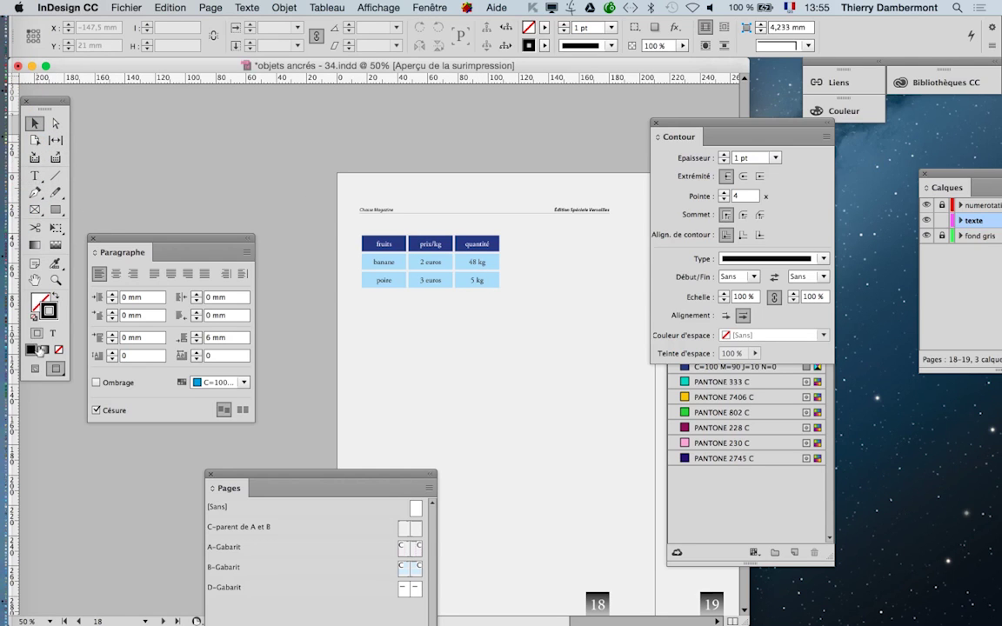
key(w)
click(35, 176)
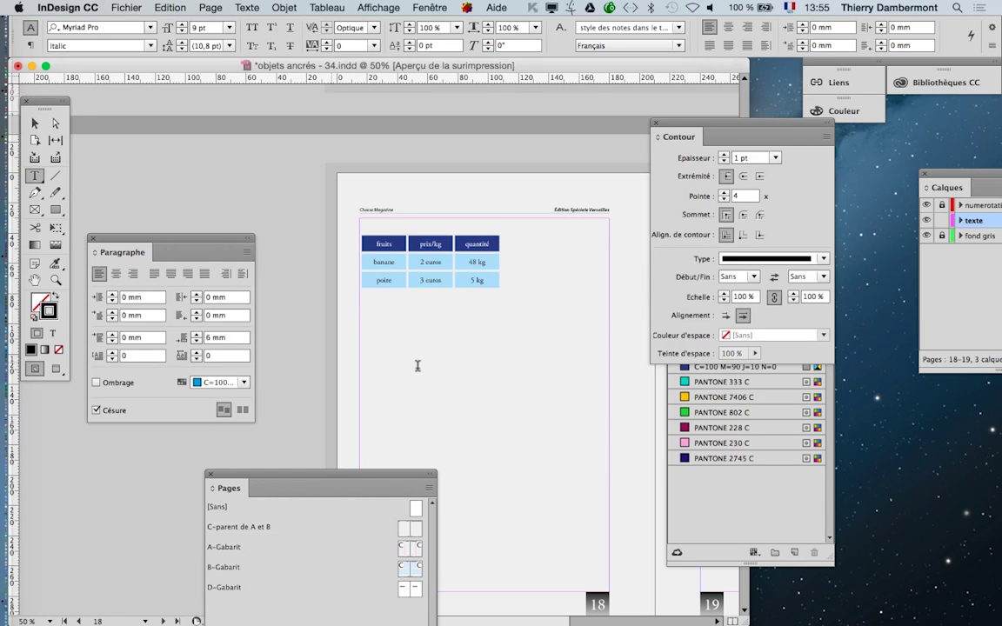
click(399, 315)
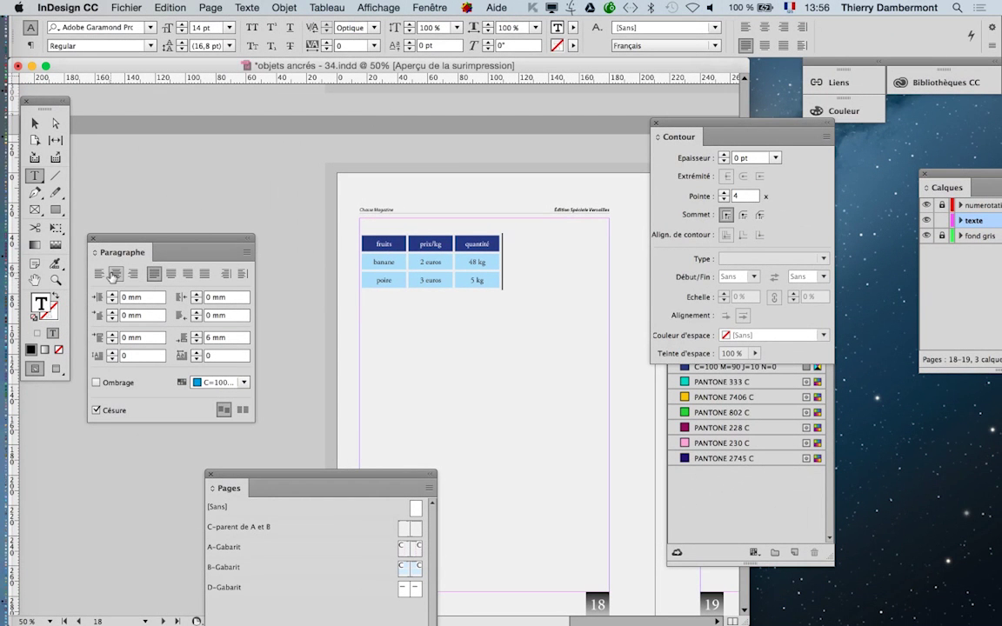
click(117, 274)
click(132, 276)
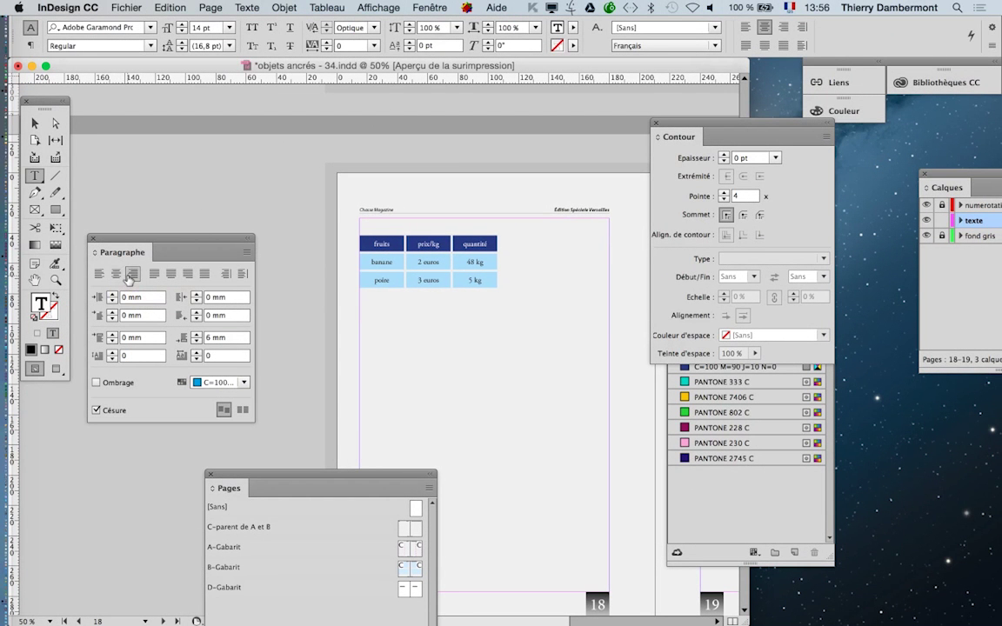
click(113, 277)
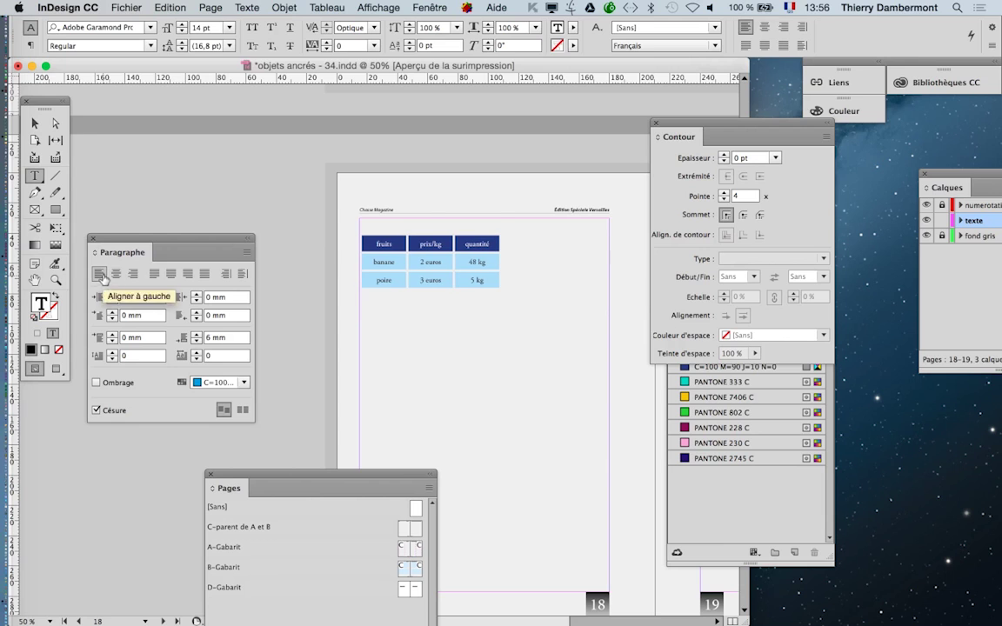
Step: Select the text frame holding the table on page 18 and bring Nuancier back in front of Contour
click(34, 124)
click(169, 183)
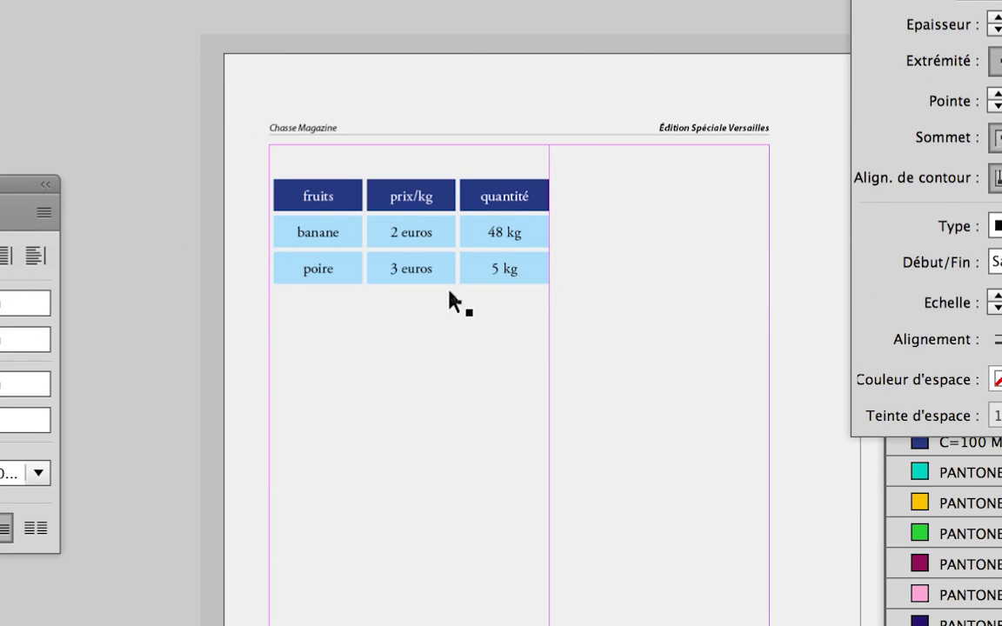
click(451, 302)
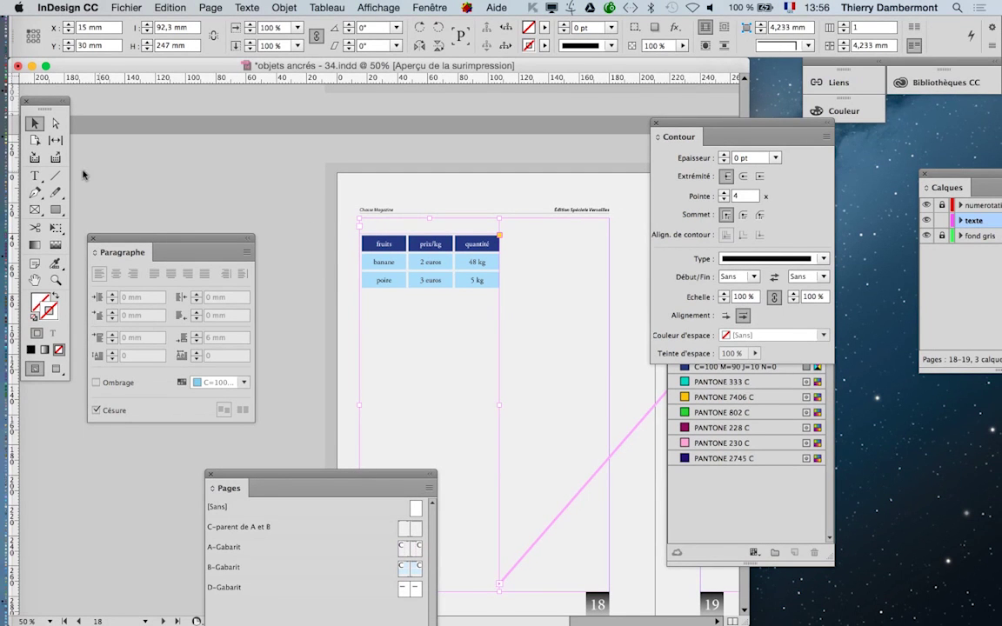
click(34, 176)
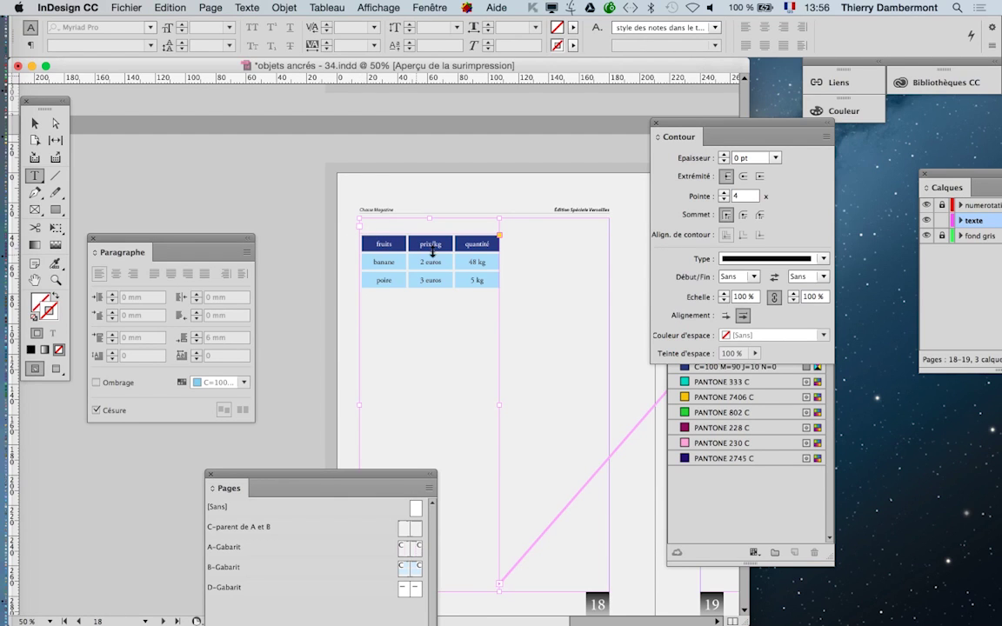
click(35, 123)
key(F5)
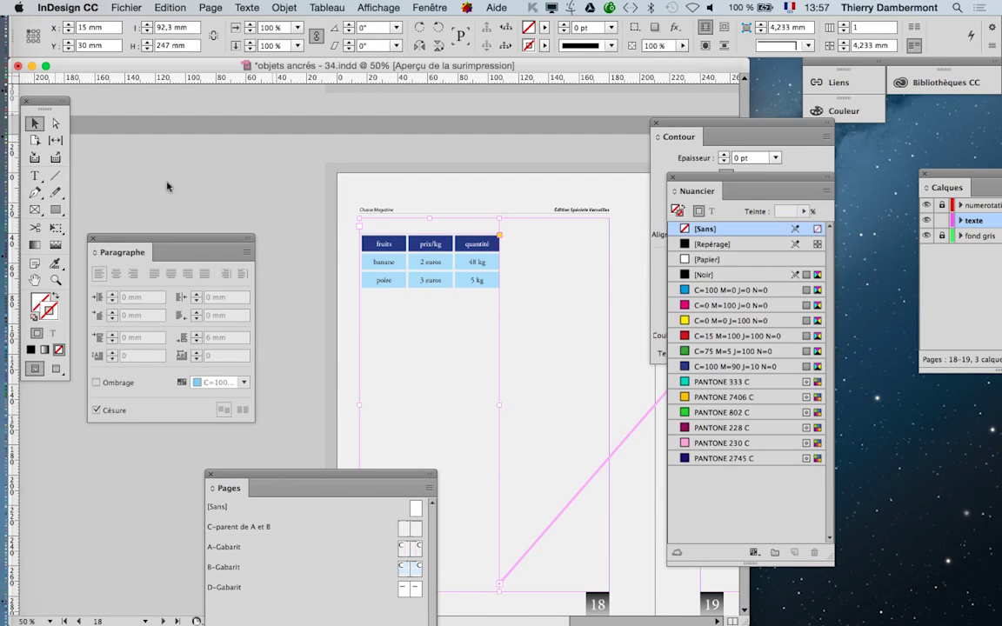
scroll(385, 242, up, 1)
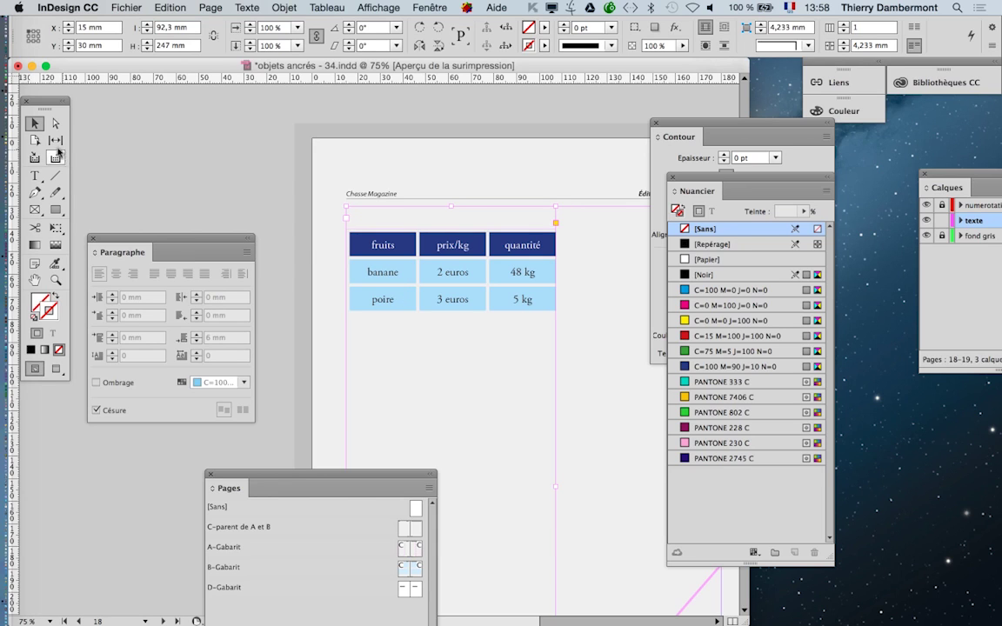
Step: Copy the whole table and distribute its columns evenly
click(35, 175)
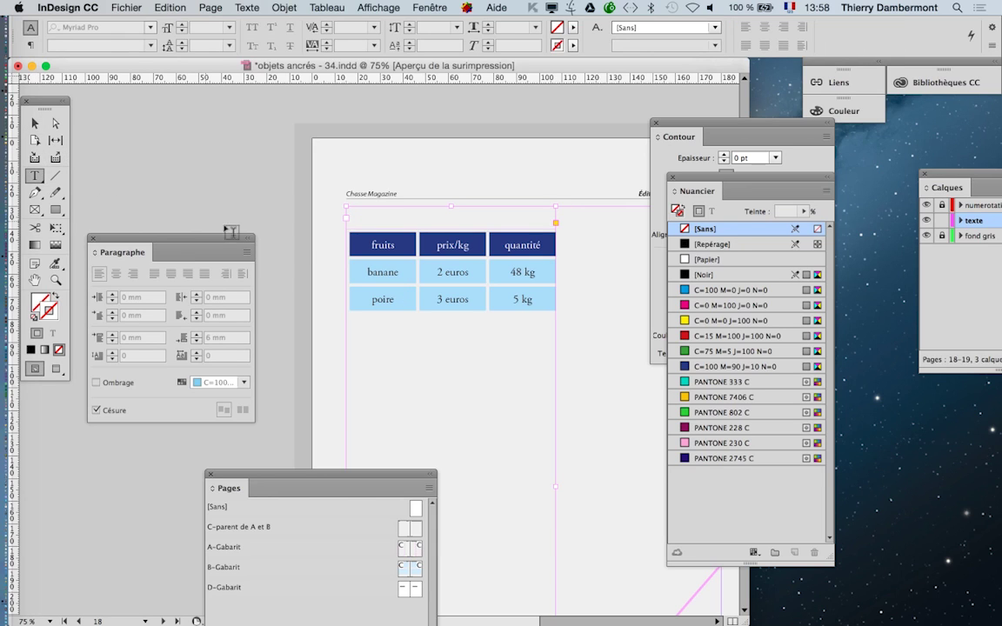
click(345, 226)
key(super+c)
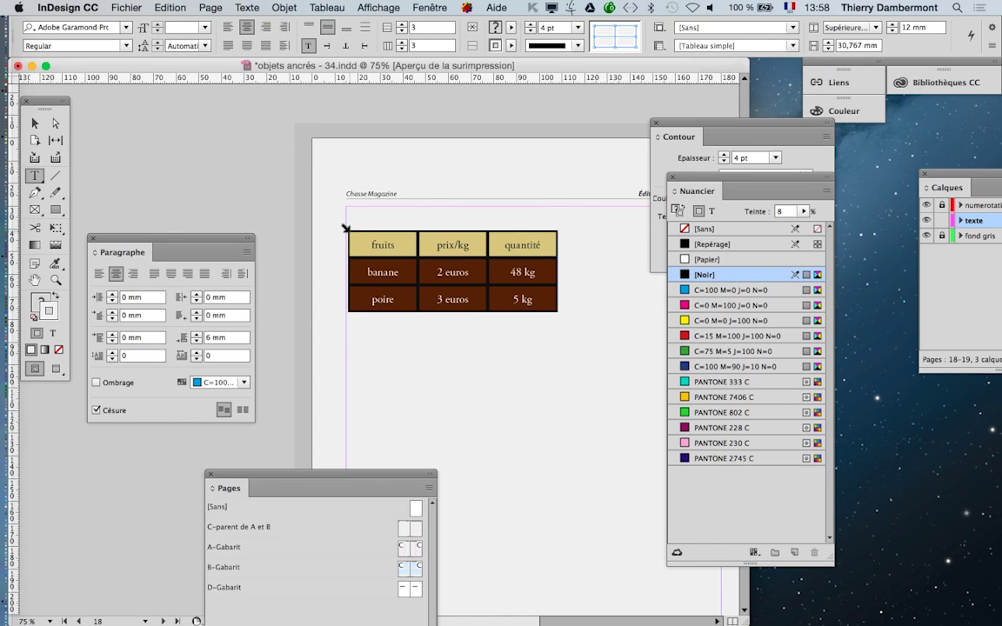
right_click(446, 255)
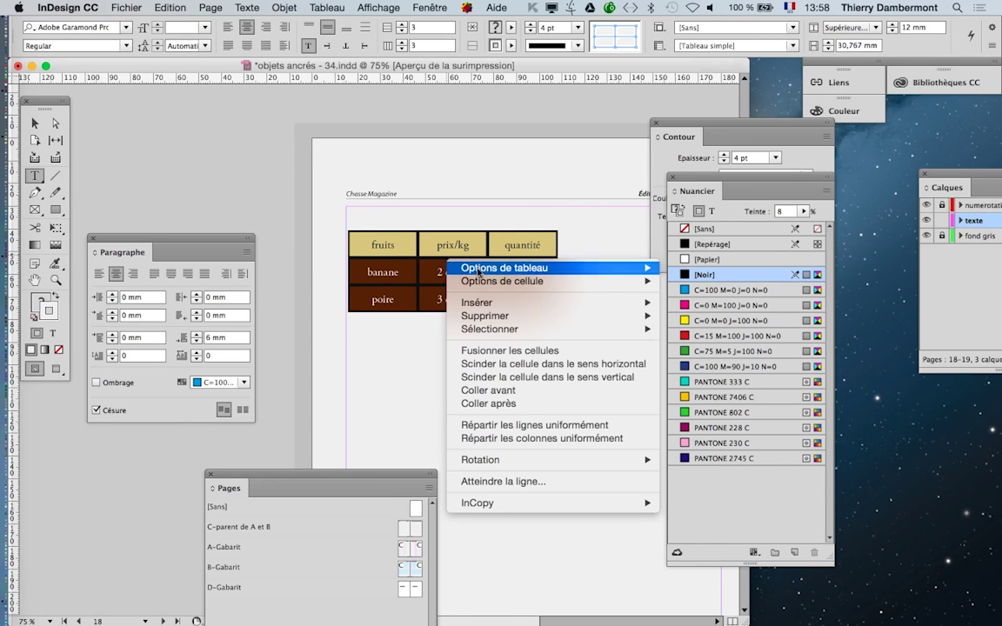
click(608, 439)
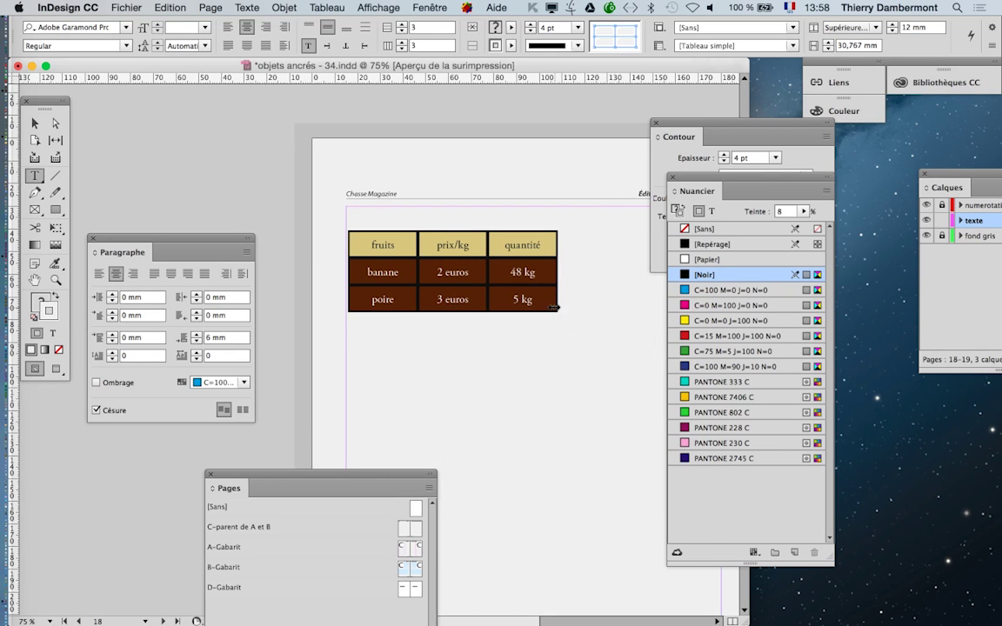
Step: Narrow the table's three columns evenly to about 21.9 mm each and centre the table in its text frame
drag(556, 311, 497, 316)
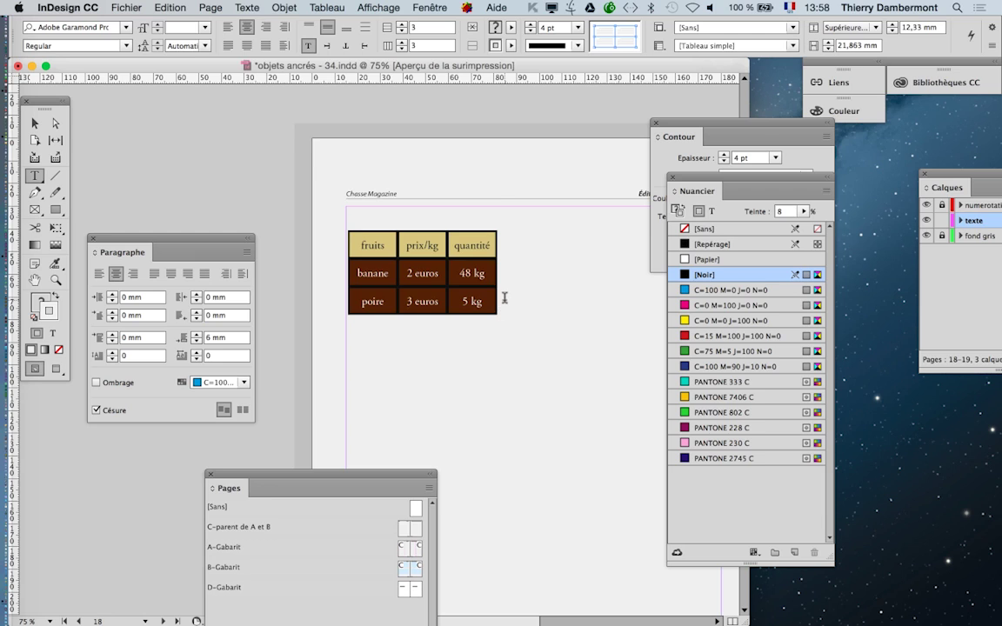
click(505, 297)
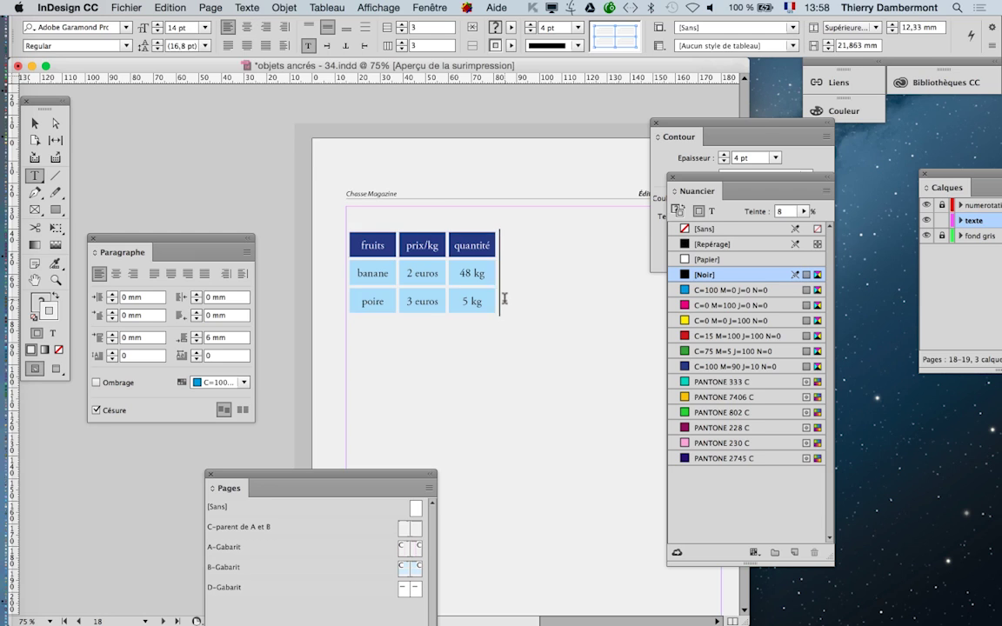
click(117, 275)
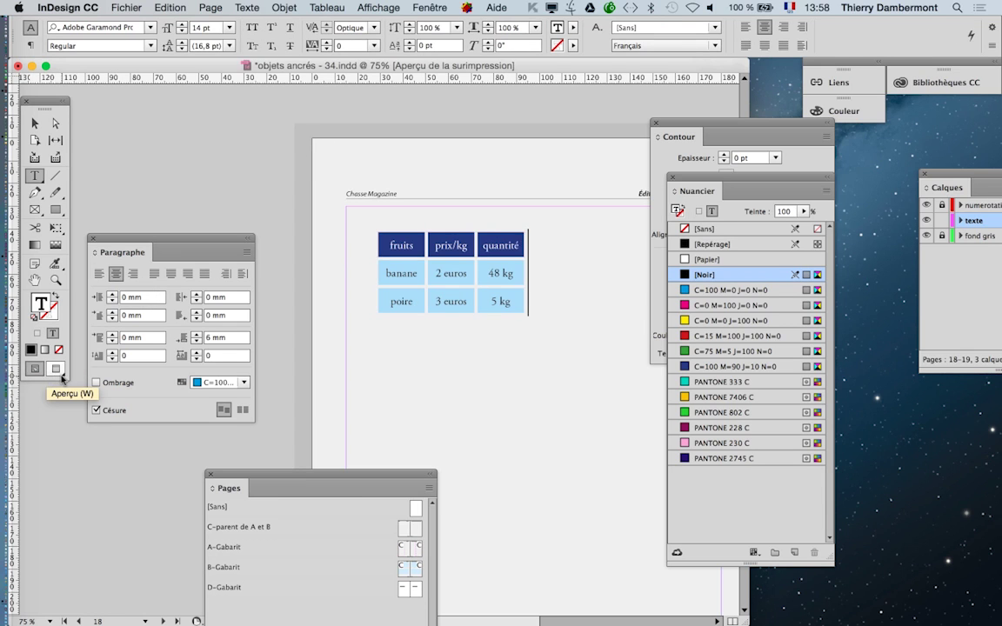
click(39, 126)
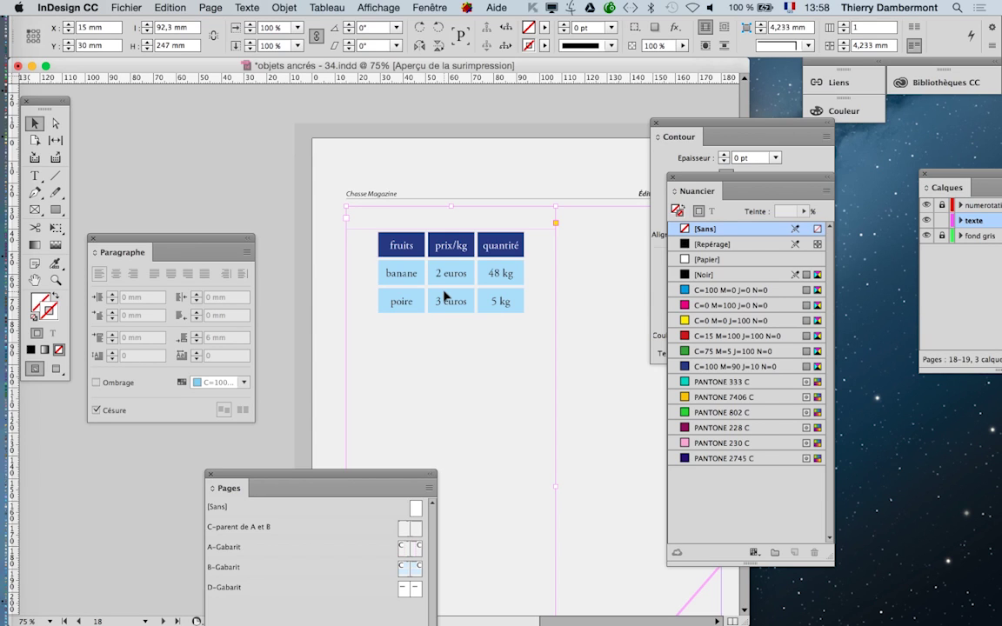
click(35, 176)
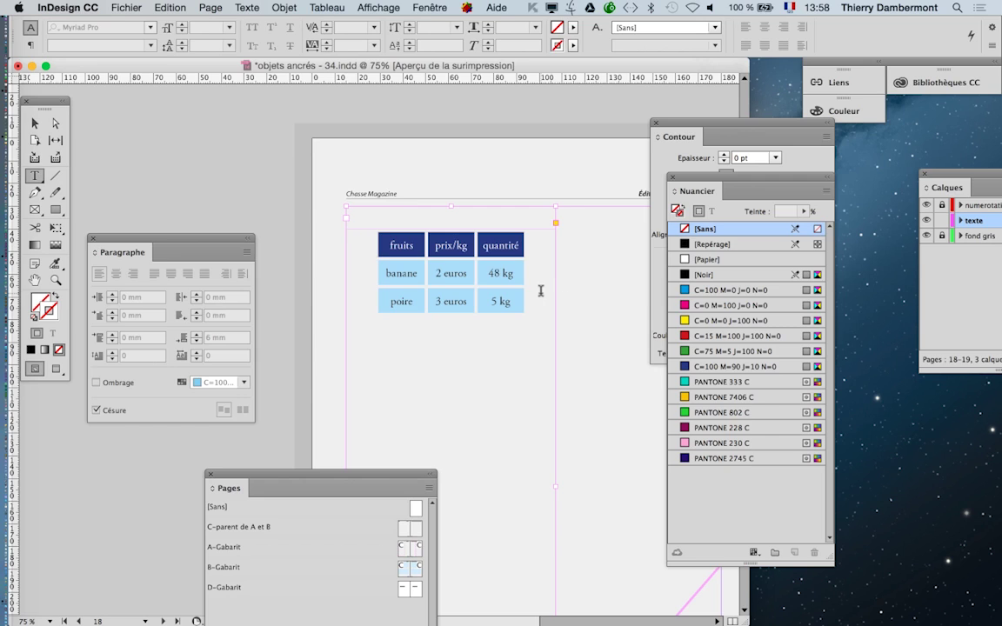
Step: Cut the fruit table out of its text frame on page 18 and go to the body text on page 3
click(461, 275)
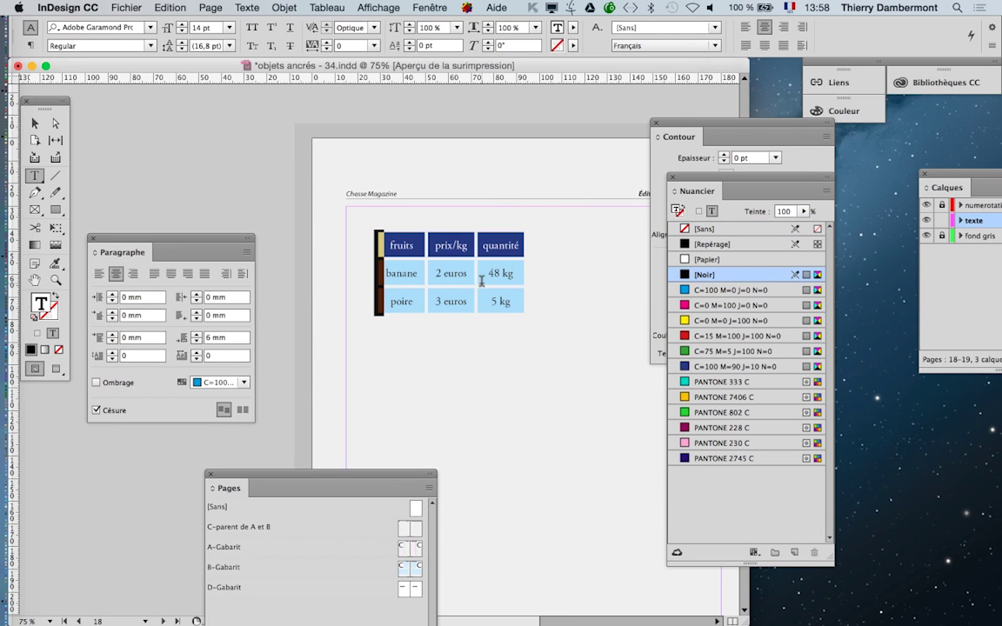
key(super+z)
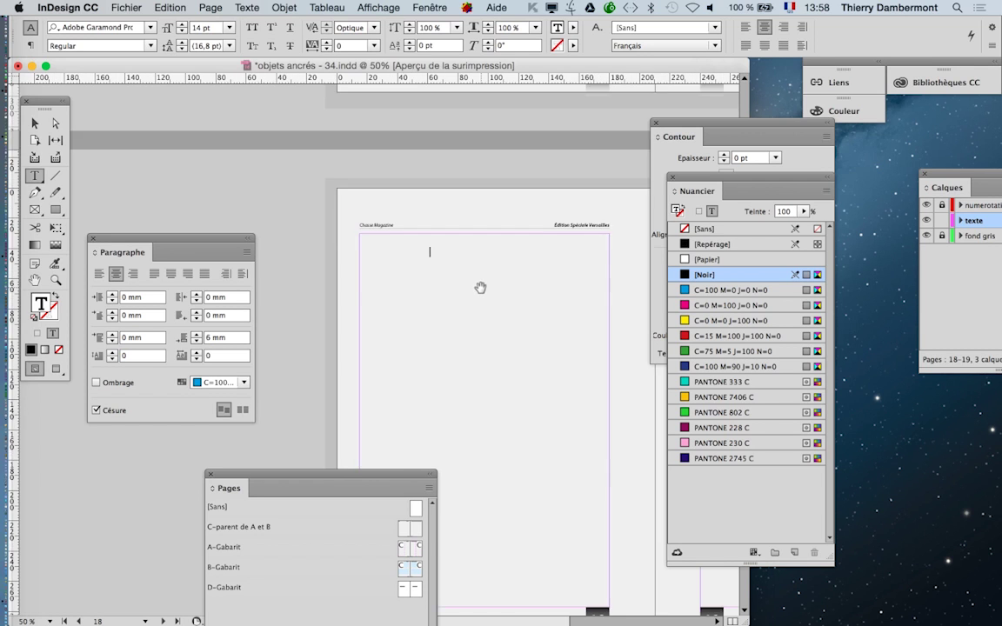
scroll(480, 287, down, 3)
scroll(380, 206, up, 10)
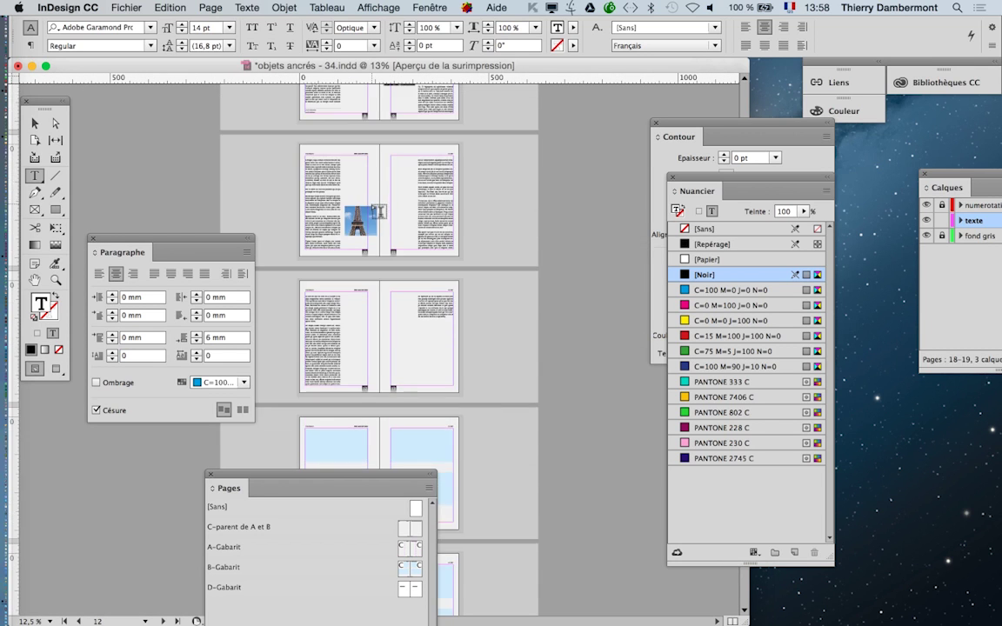
scroll(437, 298, up, 3)
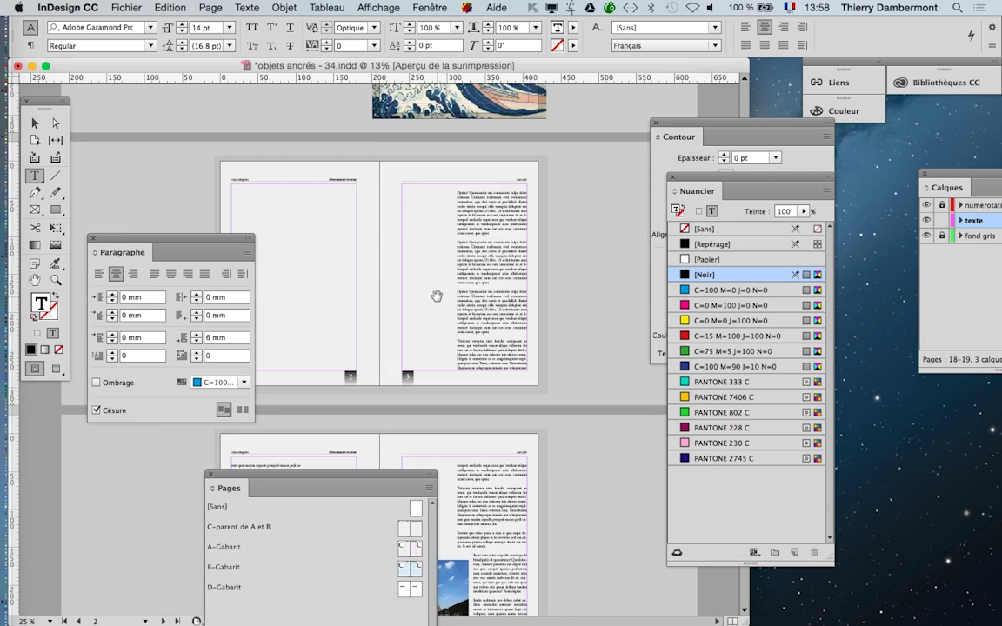
drag(601, 232, 412, 237)
scroll(416, 235, up, 2)
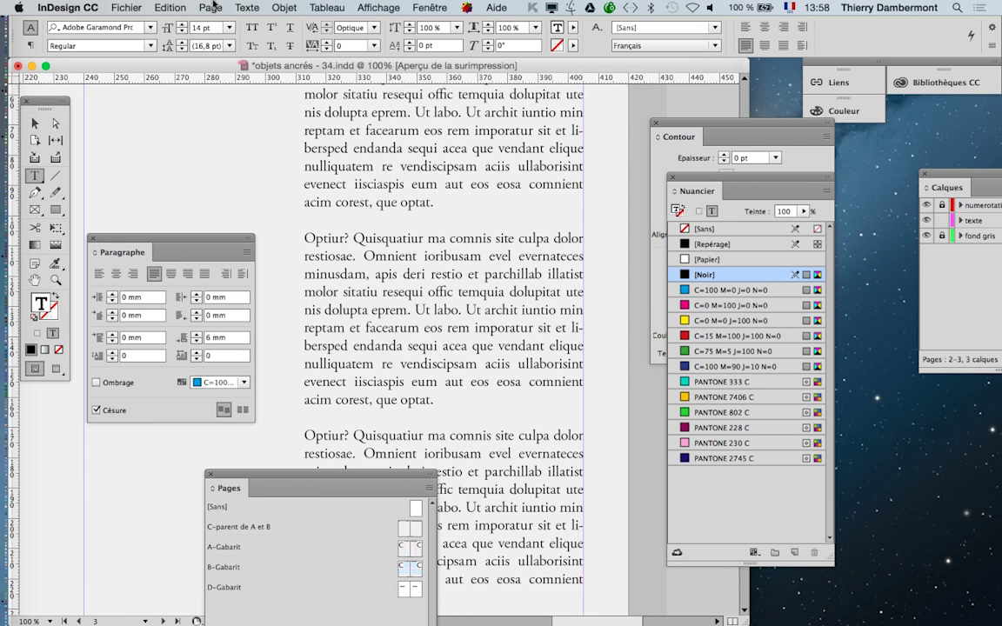
Step: Turn off overprint preview, add an empty paragraph after the first paragraph on page 3 and paste the table into it
click(247, 6)
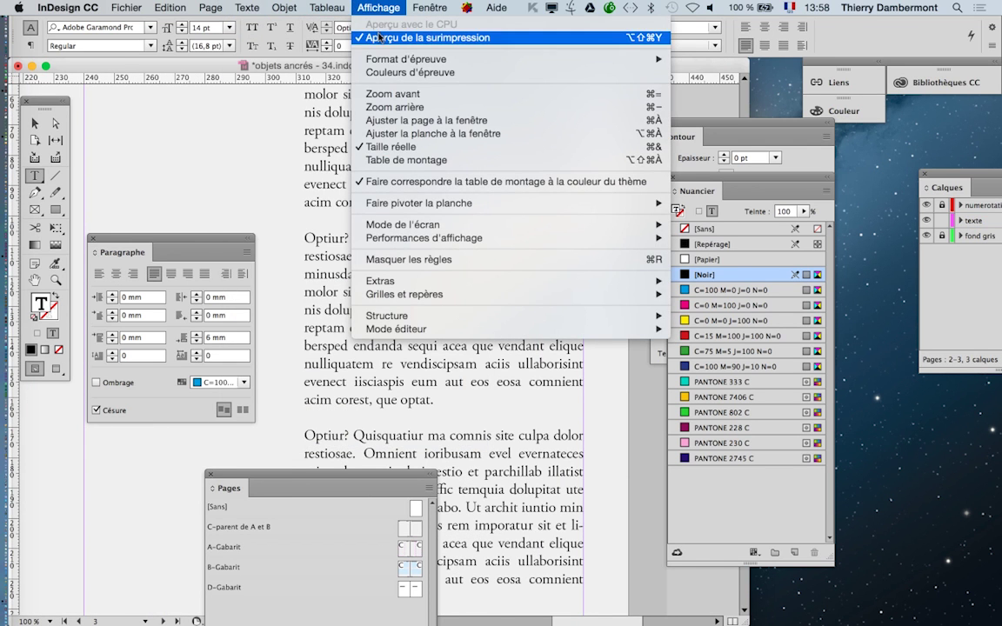
click(426, 37)
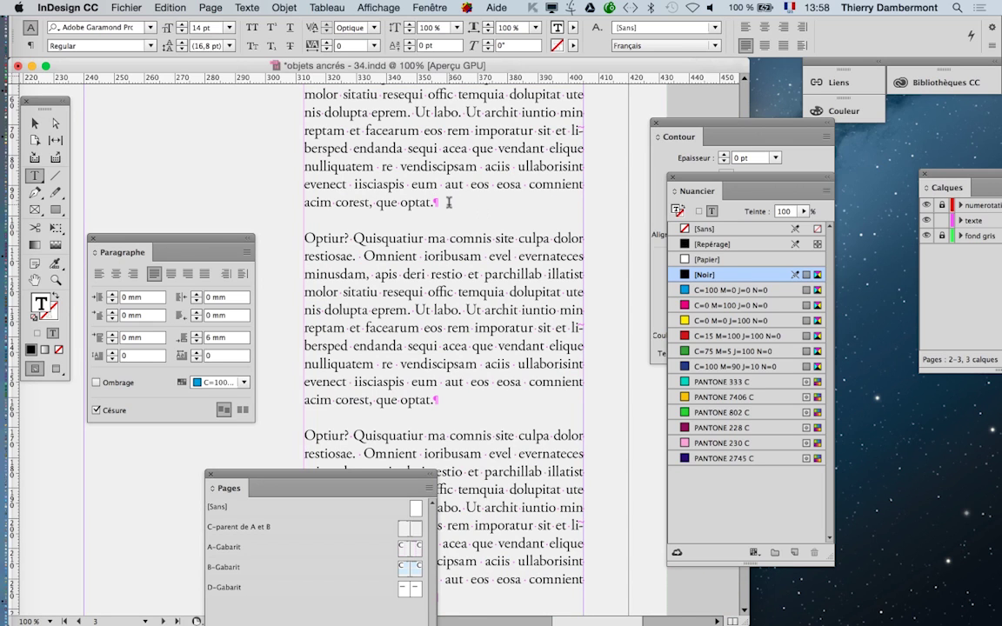
key(Return)
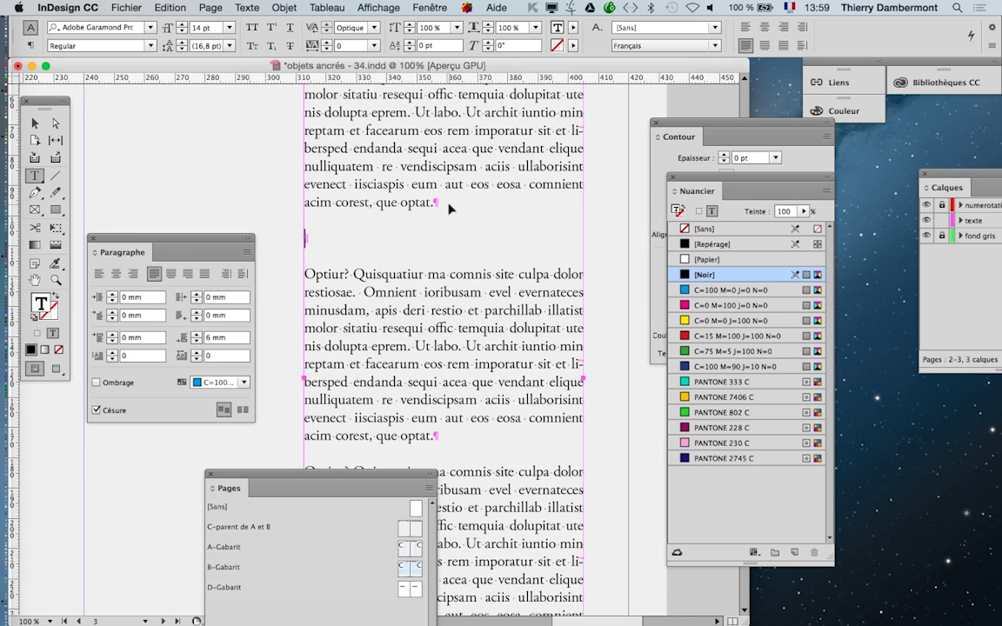
key(super+v)
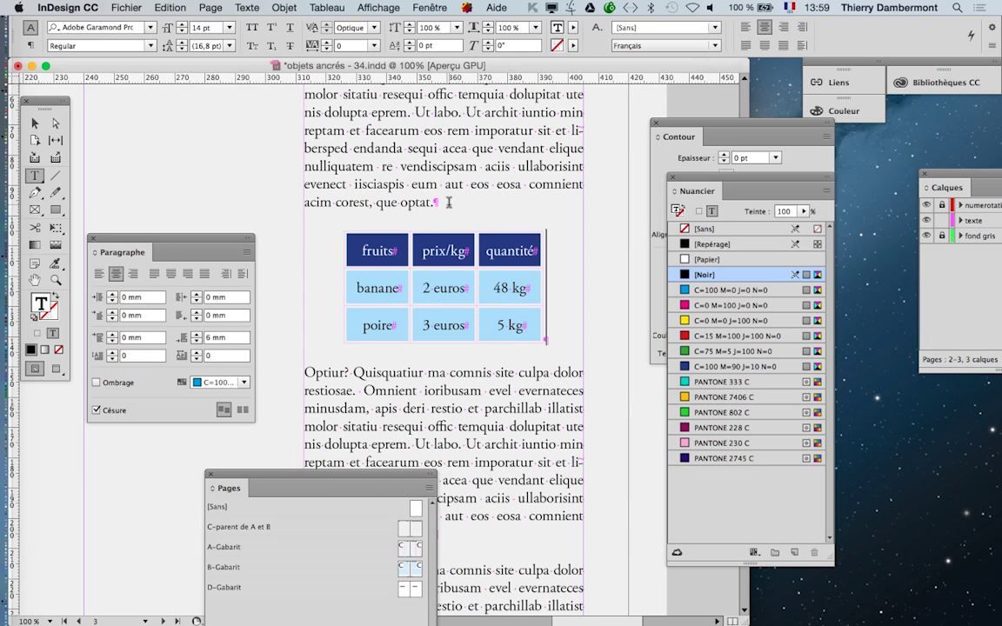
Step: Examine the pasted table within the text of page 3 in preview mode with nothing selected
click(55, 370)
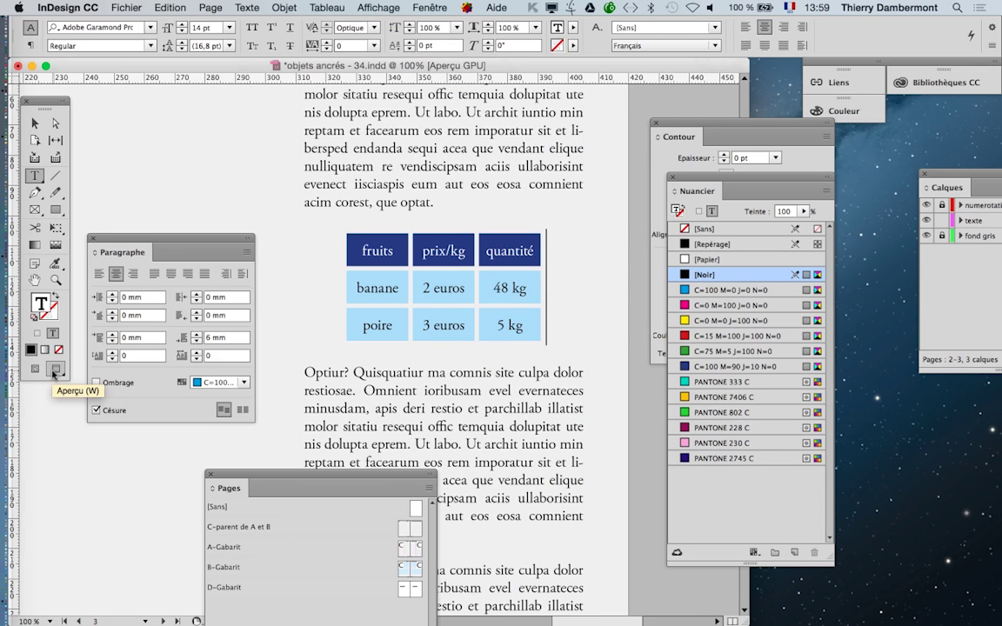
click(35, 122)
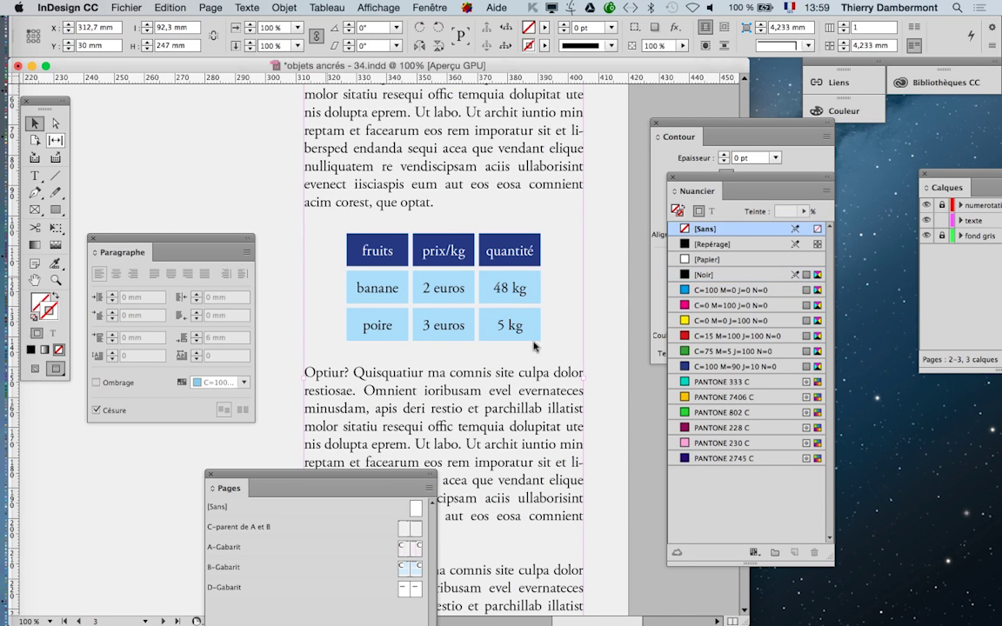
click(636, 406)
key(super+minus)
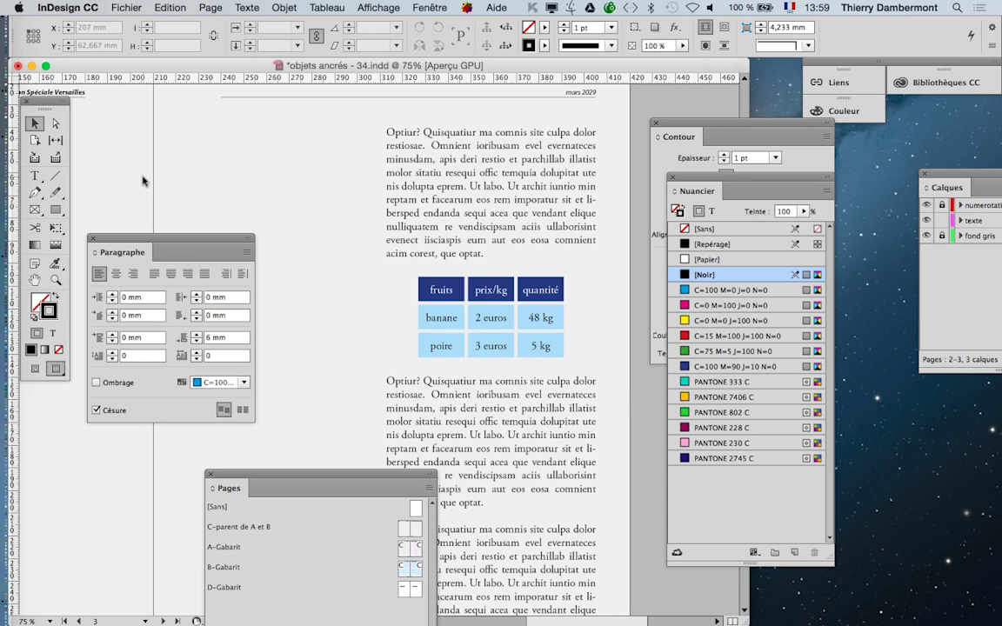
Step: Place the insertion point after the table in normal view and start a new paragraph style based on its paragraph
click(33, 177)
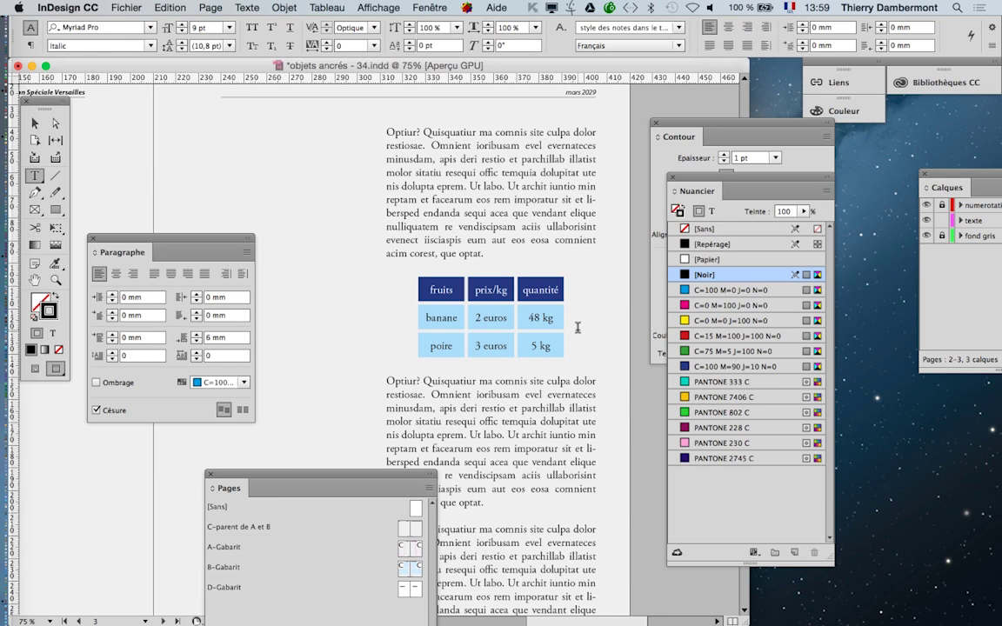
click(577, 327)
key(w)
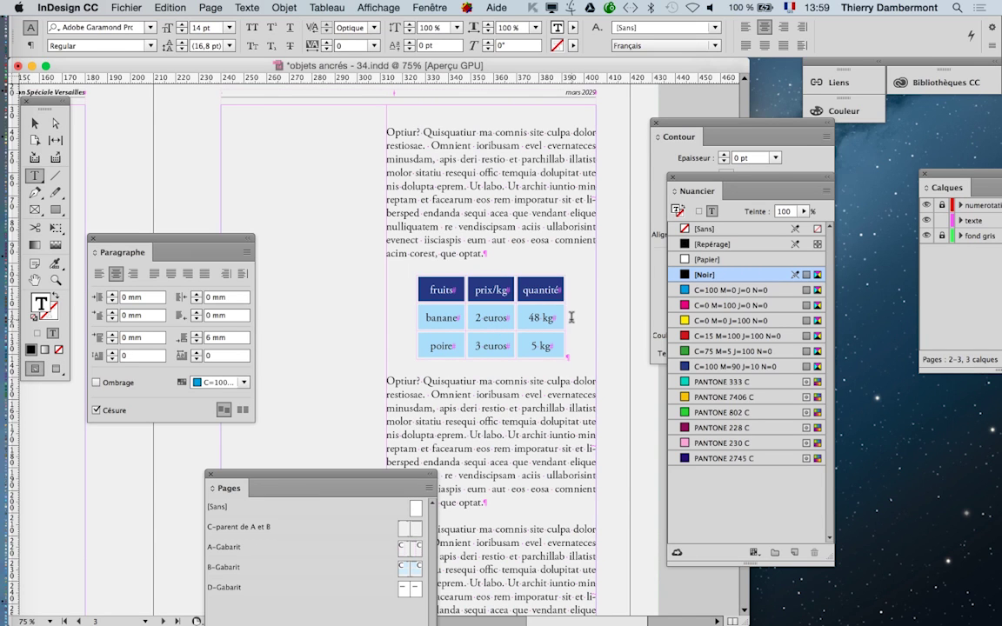
click(247, 7)
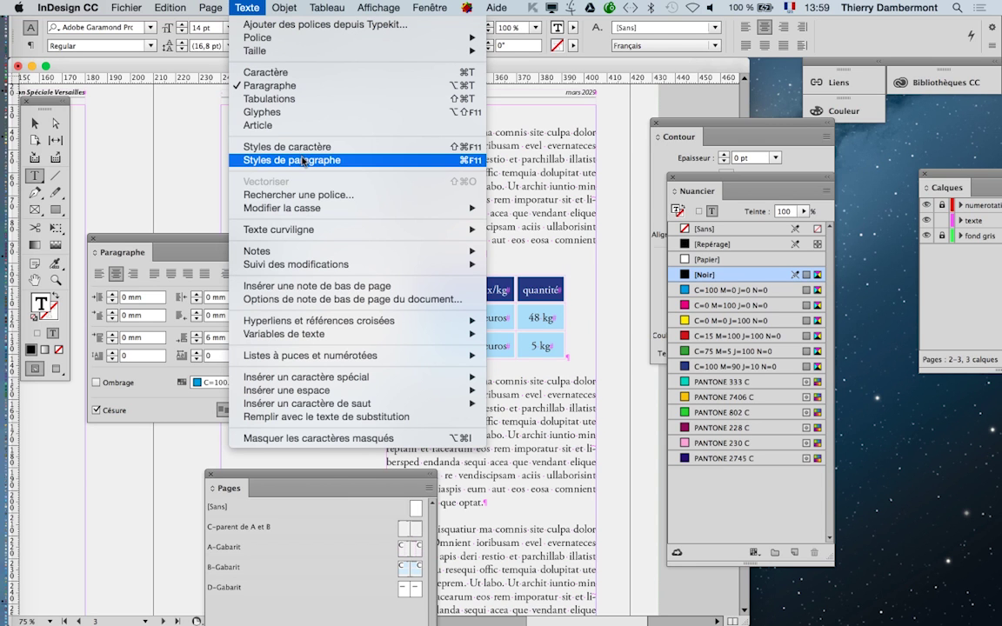
click(287, 153)
drag(563, 274, 306, 93)
click(331, 106)
click(391, 128)
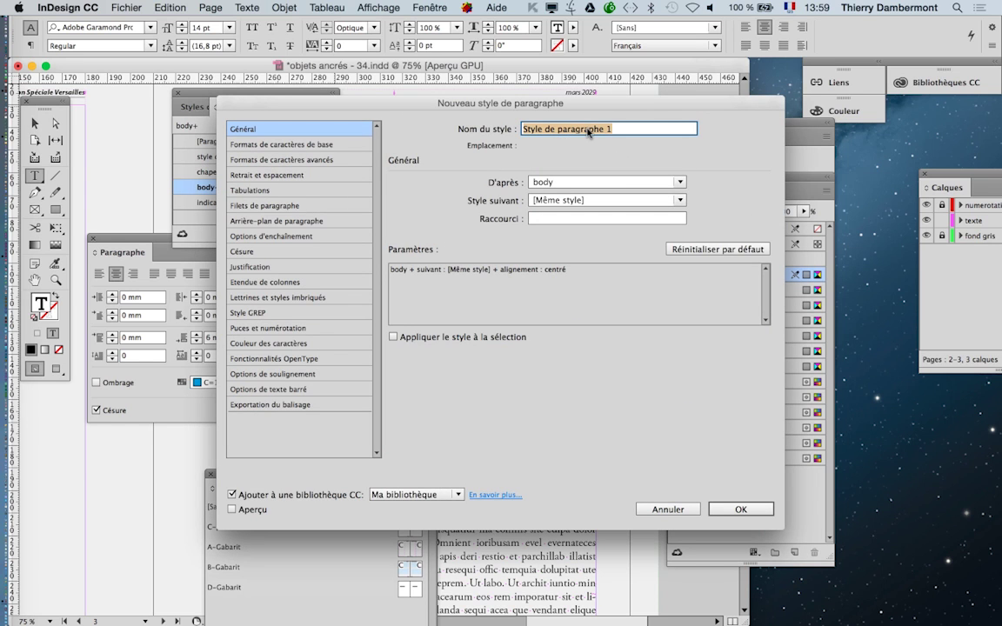
Step: Name the new paragraph style "tableaux dans le flux du texte", base it on [Aucun style] and create it
text(tableau)
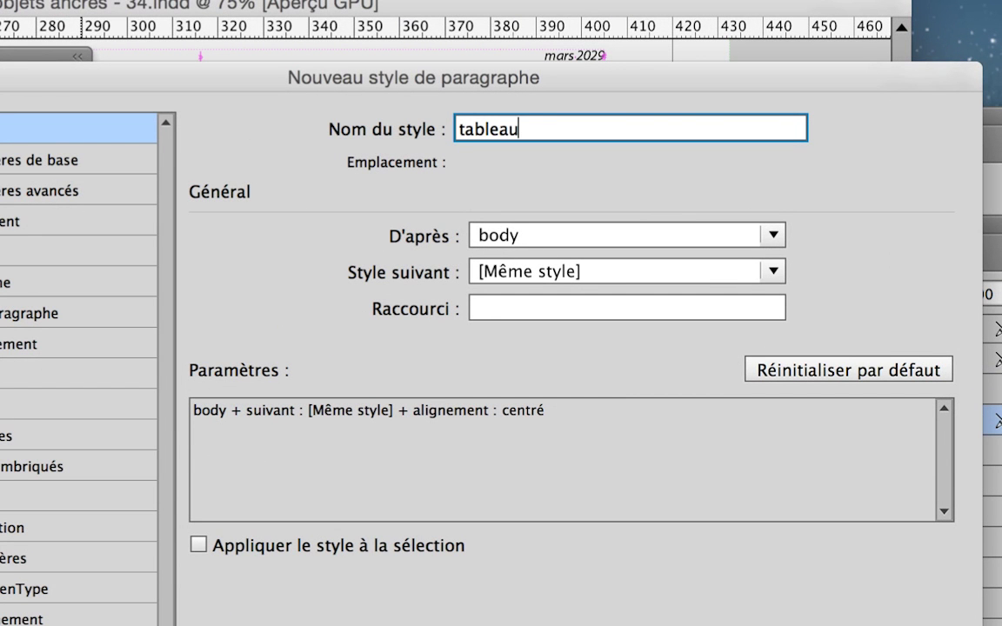
text(x dans le flux d)
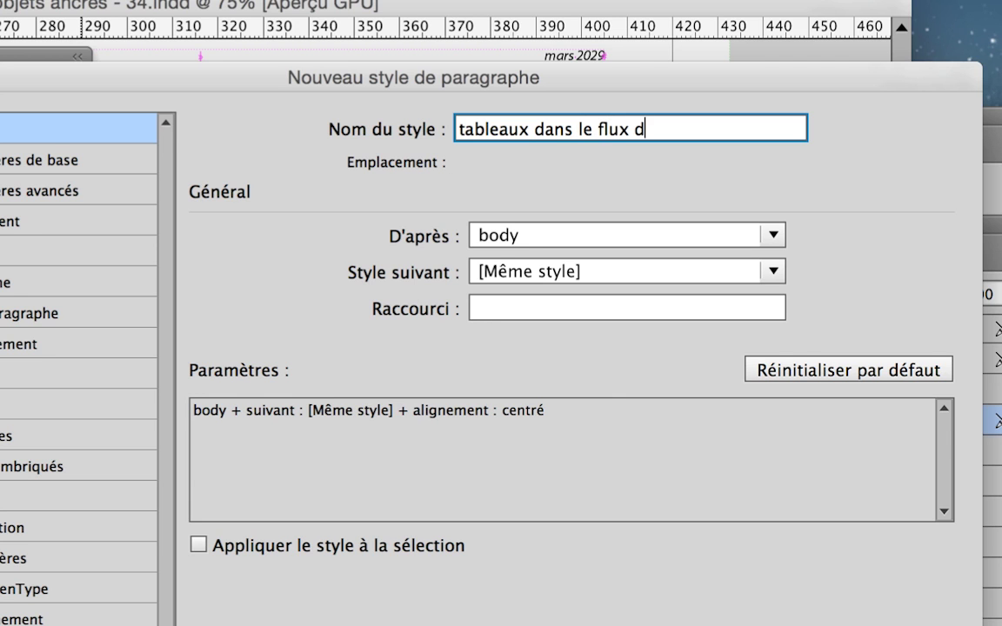
text(u txete)
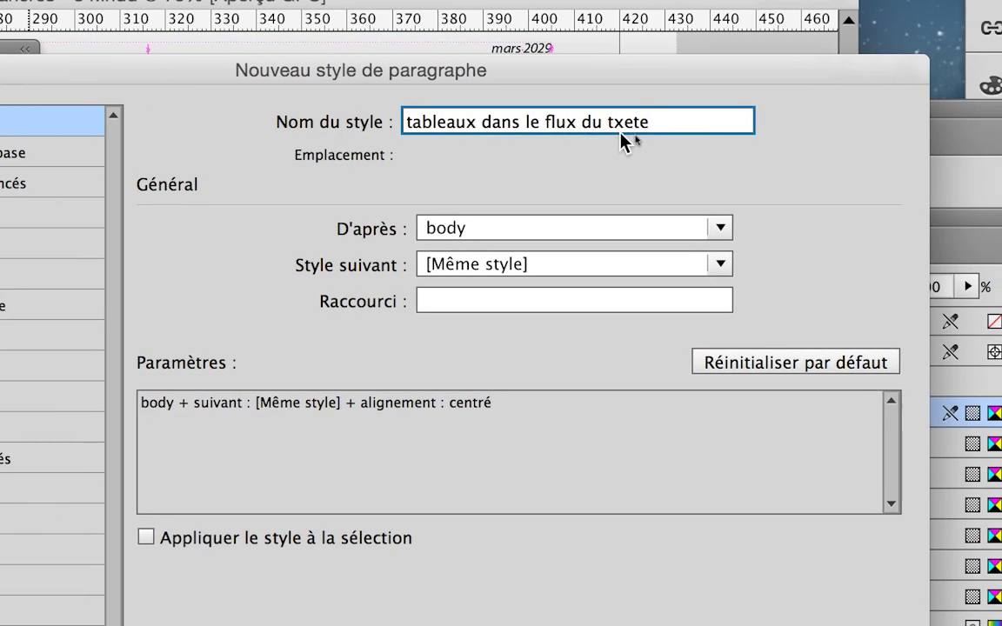
click(620, 128)
key(BackSpace)
key(Right)
text(x)
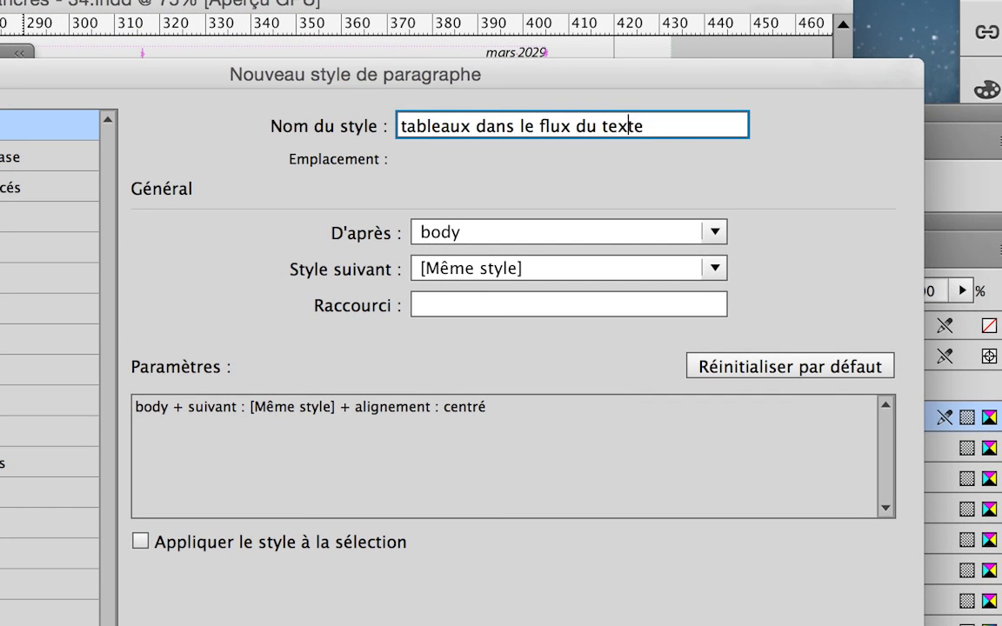
click(599, 174)
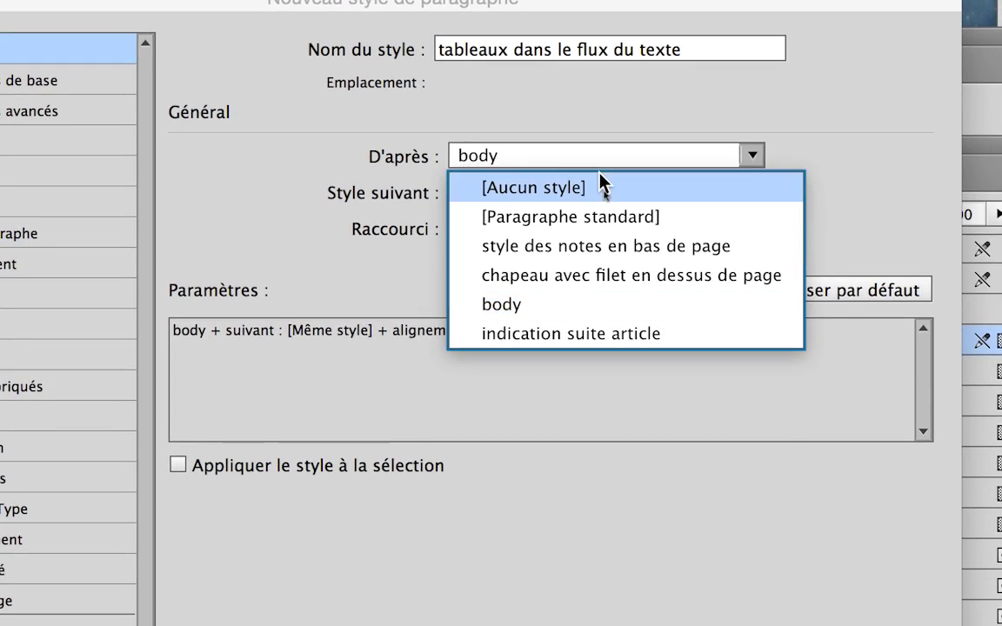
click(603, 189)
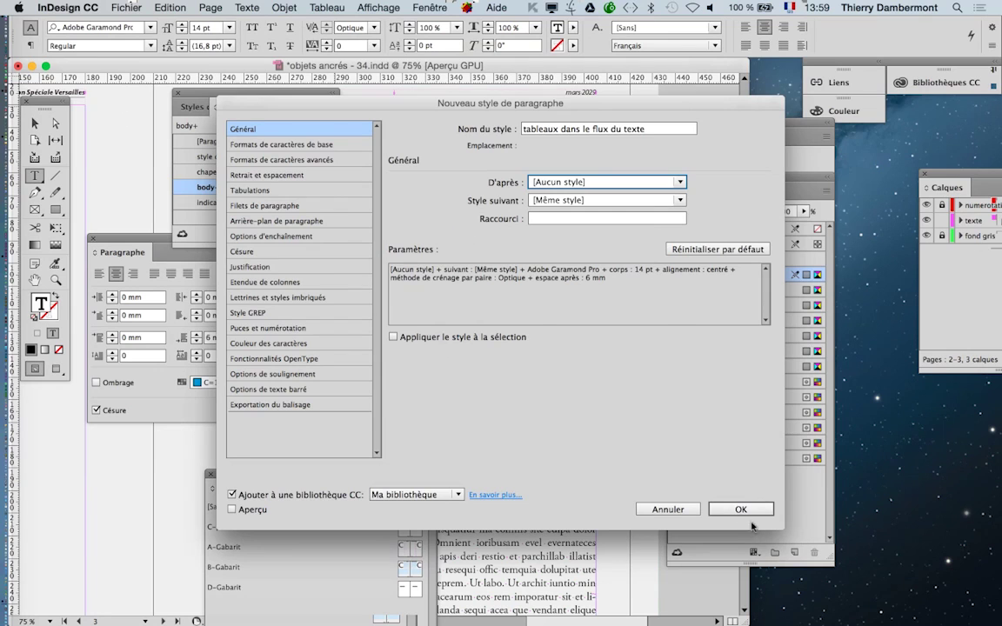
click(741, 511)
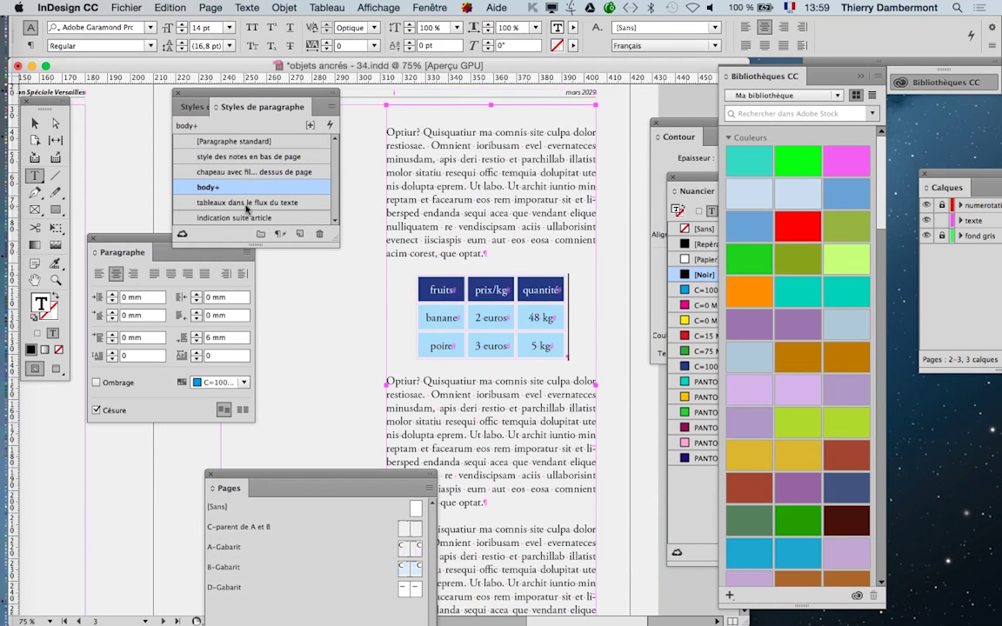
Step: Apply the "tableaux dans le flux du texte" style to the table's paragraph and enlarge the paragraph styles list to show full names
click(291, 202)
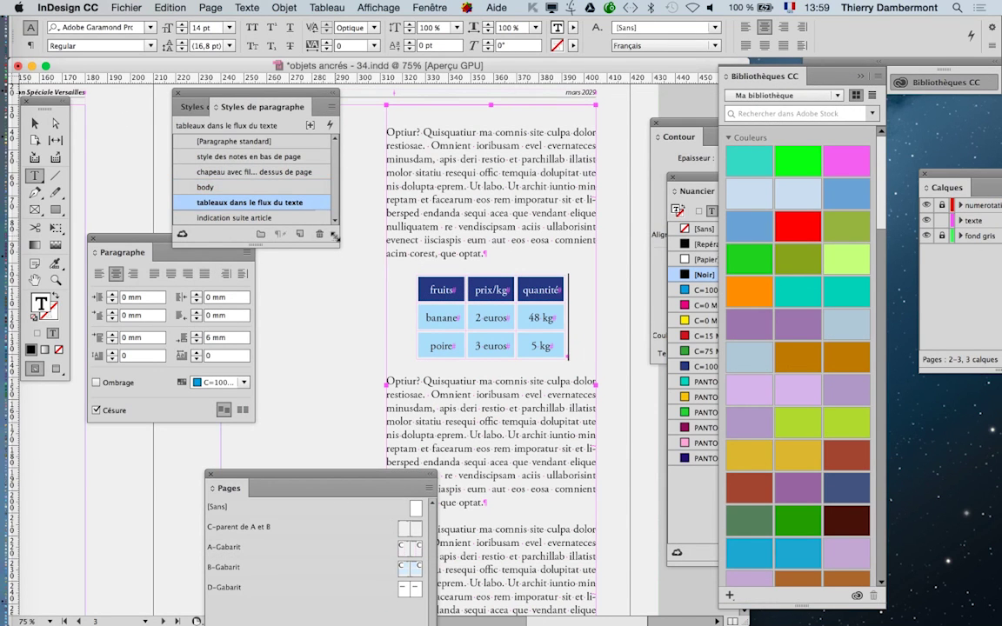
drag(335, 237, 391, 284)
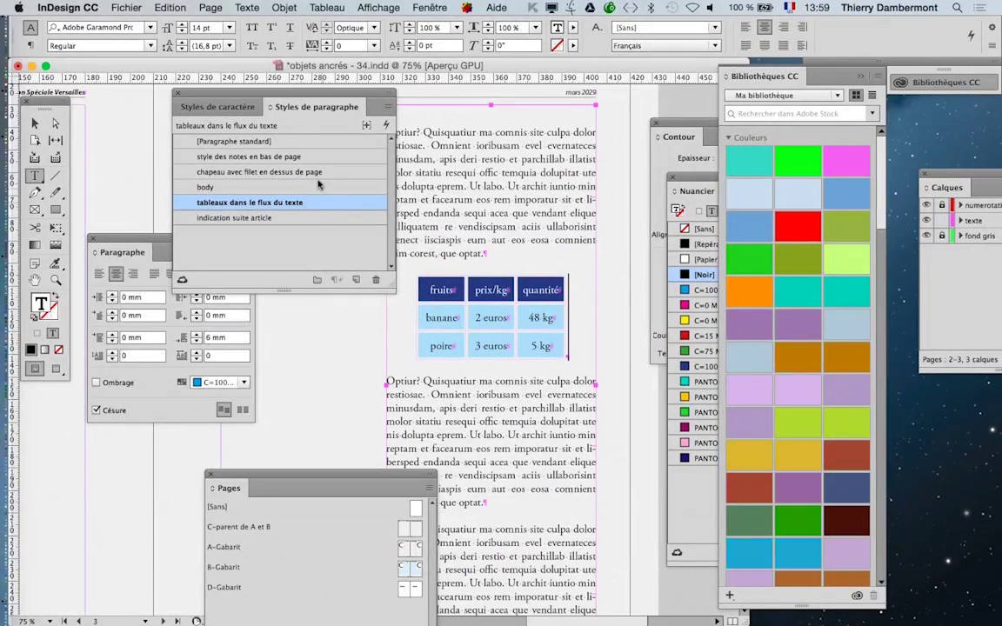
drag(235, 93, 180, 103)
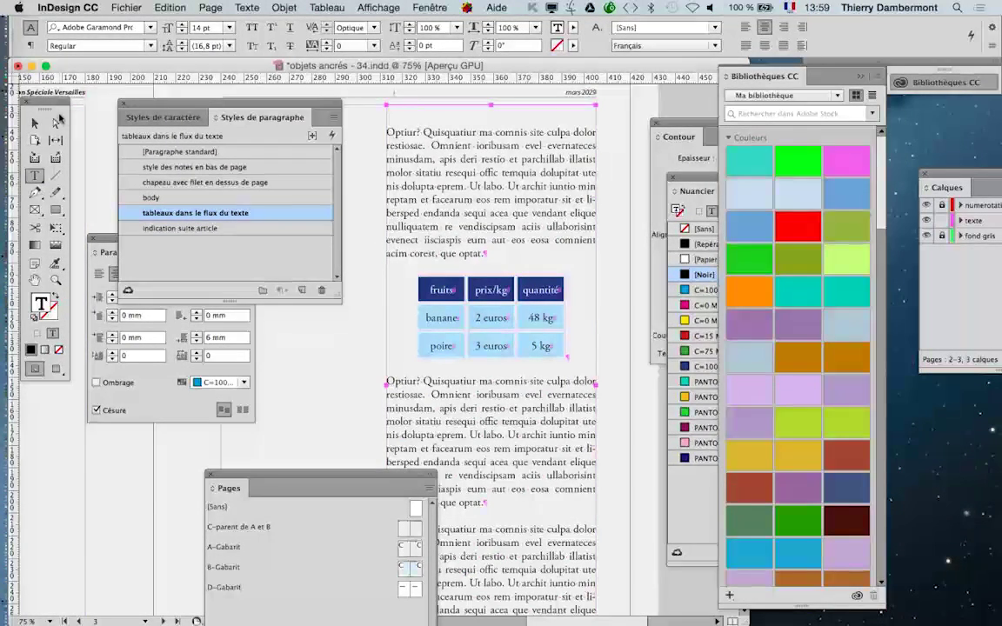
Step: With nothing selected, edit the "tableaux dans le flux du texte" style with preview on and set its space before to 6 mm
click(34, 124)
click(95, 132)
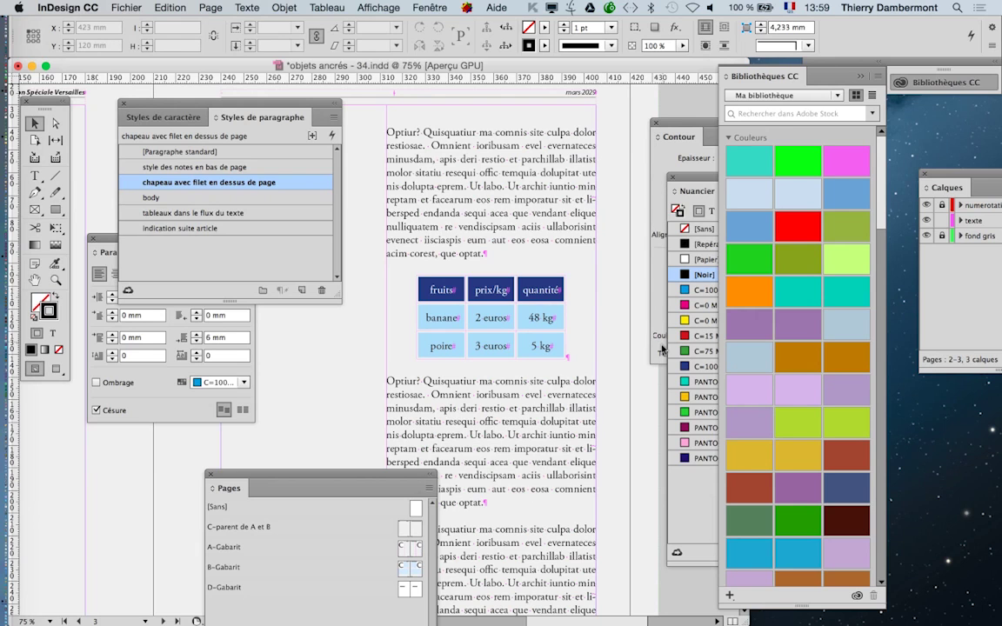
double_click(285, 216)
drag(294, 105, 697, 112)
click(670, 180)
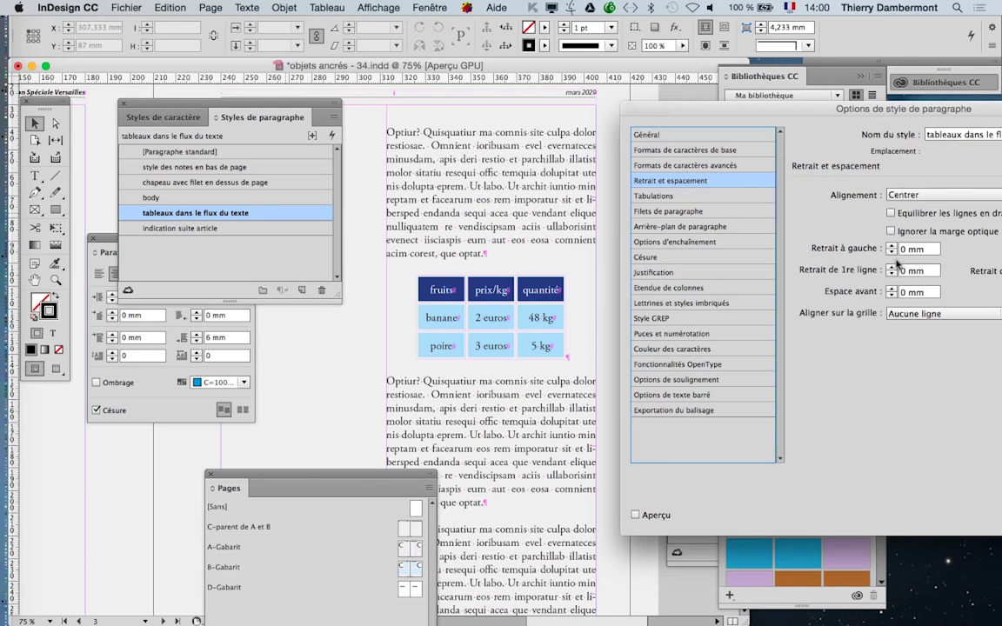
click(635, 515)
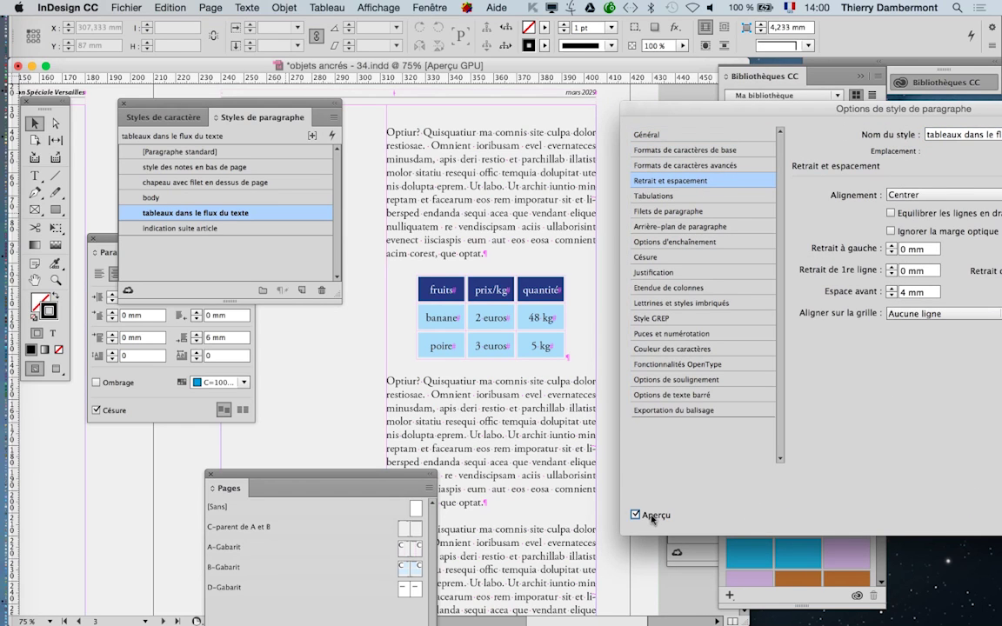
click(892, 292)
Step: Set the table style's space after to 12 mm
drag(869, 108, 93, 70)
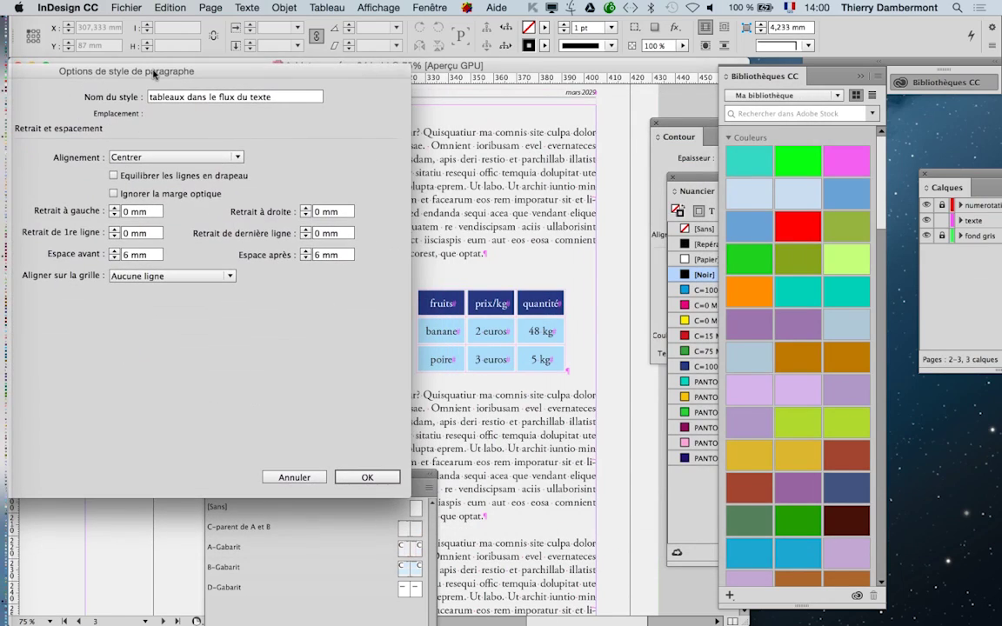
click(306, 251)
click(306, 250)
click(306, 250)
click(306, 251)
click(306, 250)
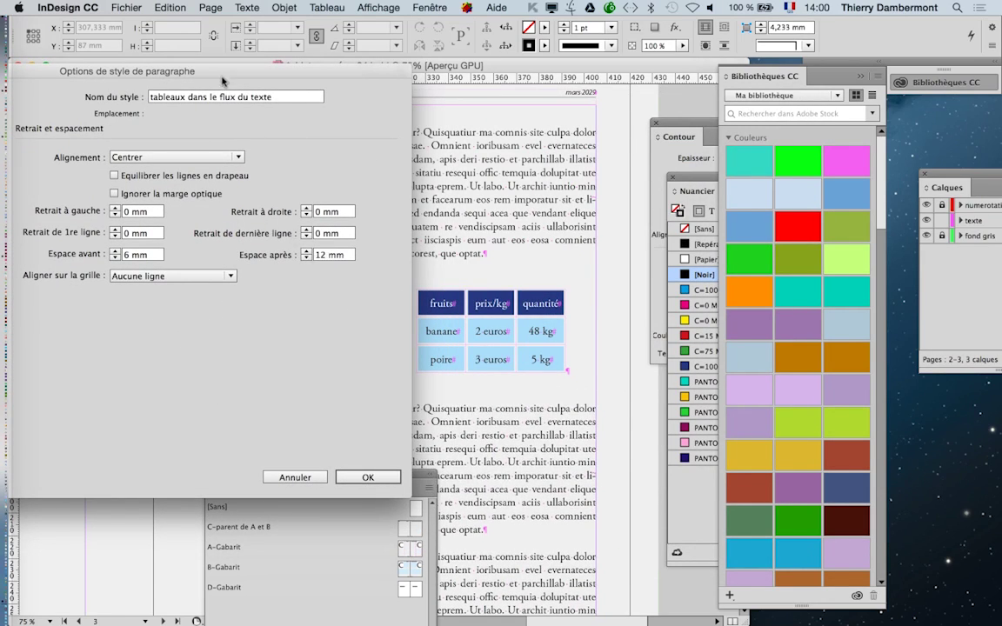
Step: Move the style options clear of the table and try the Aligner à droite alignment for the table style
drag(232, 71, 886, 118)
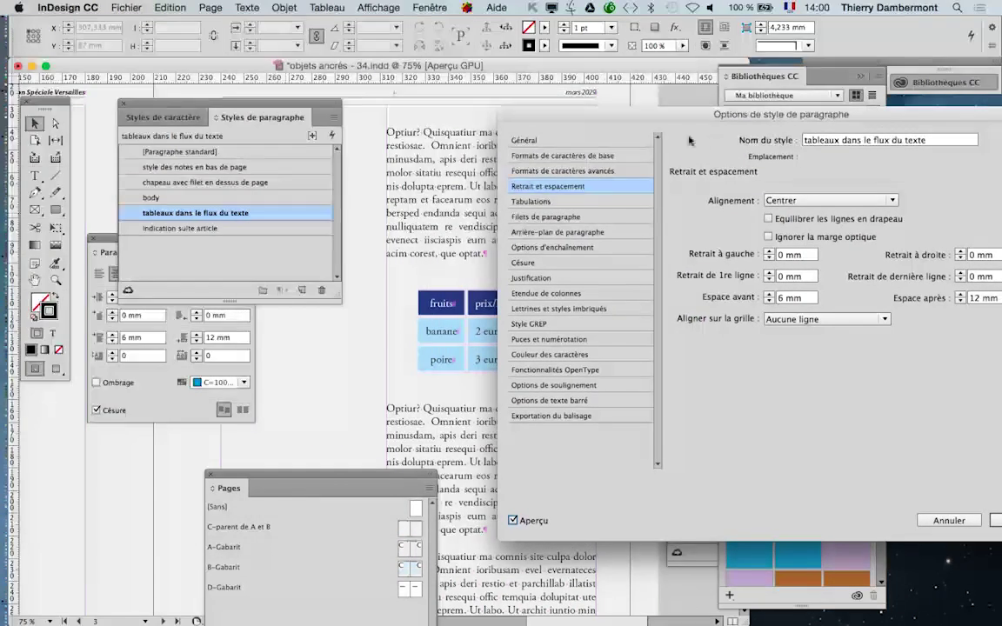
click(787, 201)
click(681, 109)
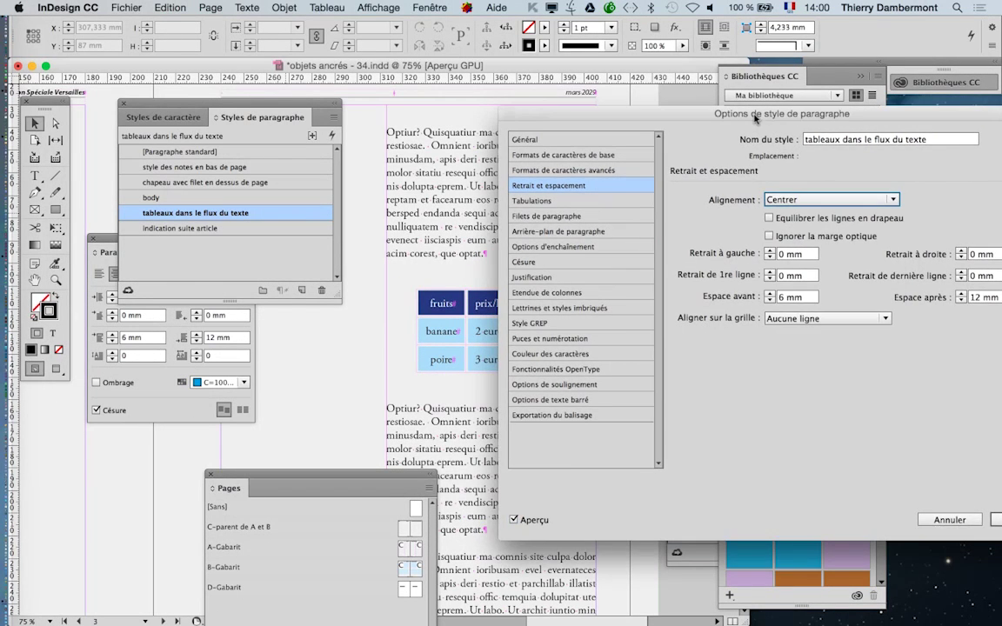
drag(678, 108, 786, 101)
click(907, 192)
click(910, 235)
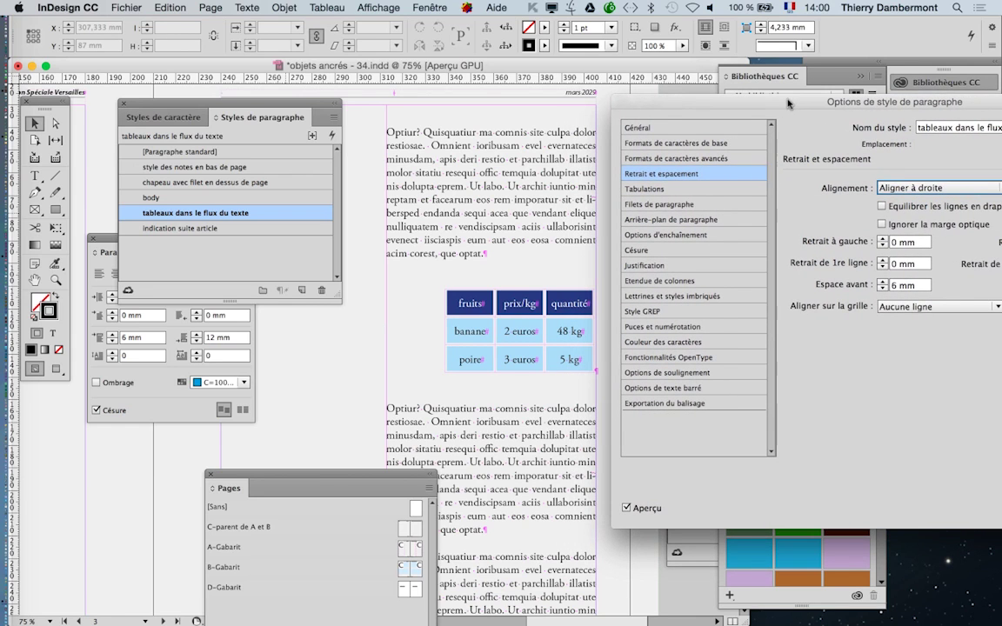
Step: Compare the table style's alignment by trying Aligner à gauche, followed by Aligner à droite again
click(920, 190)
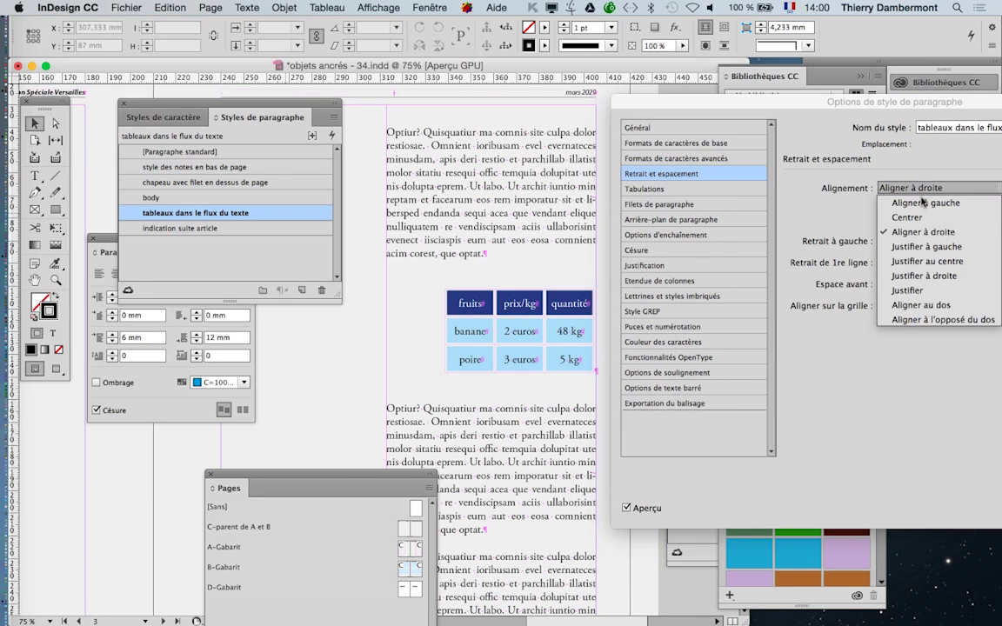
click(928, 204)
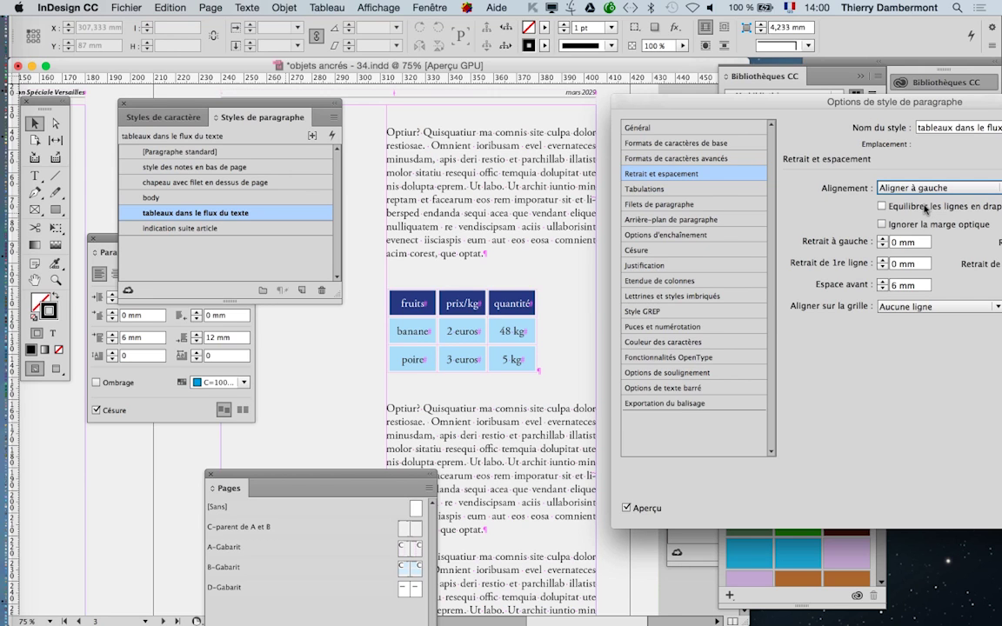
click(922, 189)
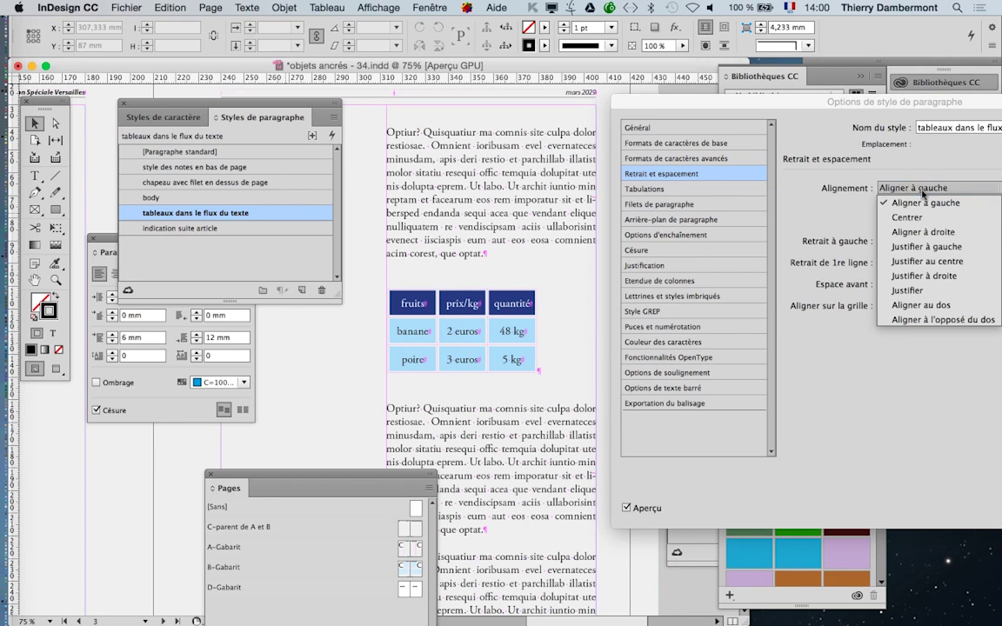
click(928, 232)
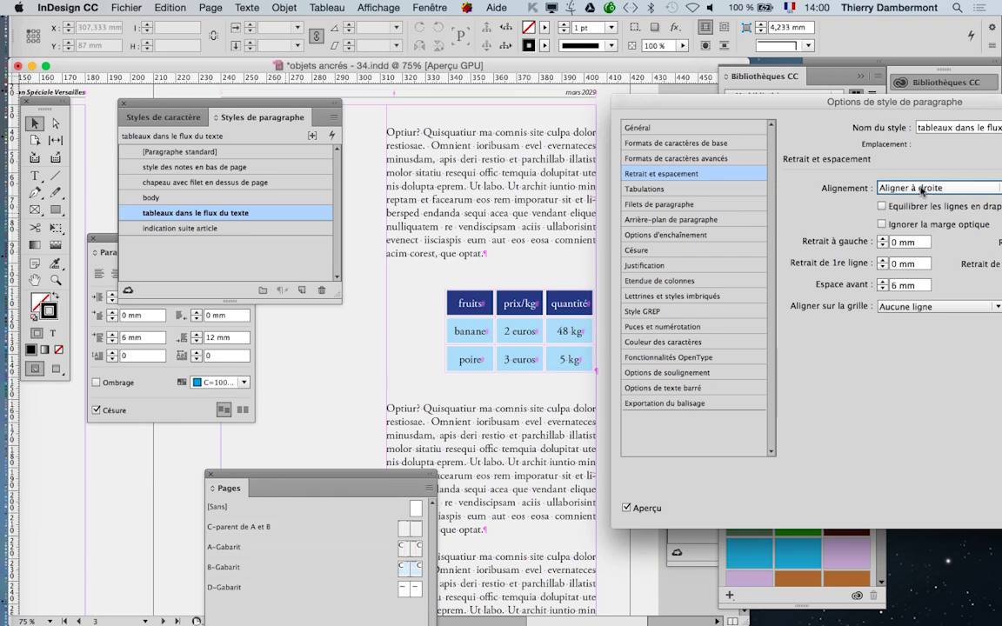
Step: Set the table style's alignment back to Centrer and confirm the paragraph style options
click(925, 188)
click(922, 219)
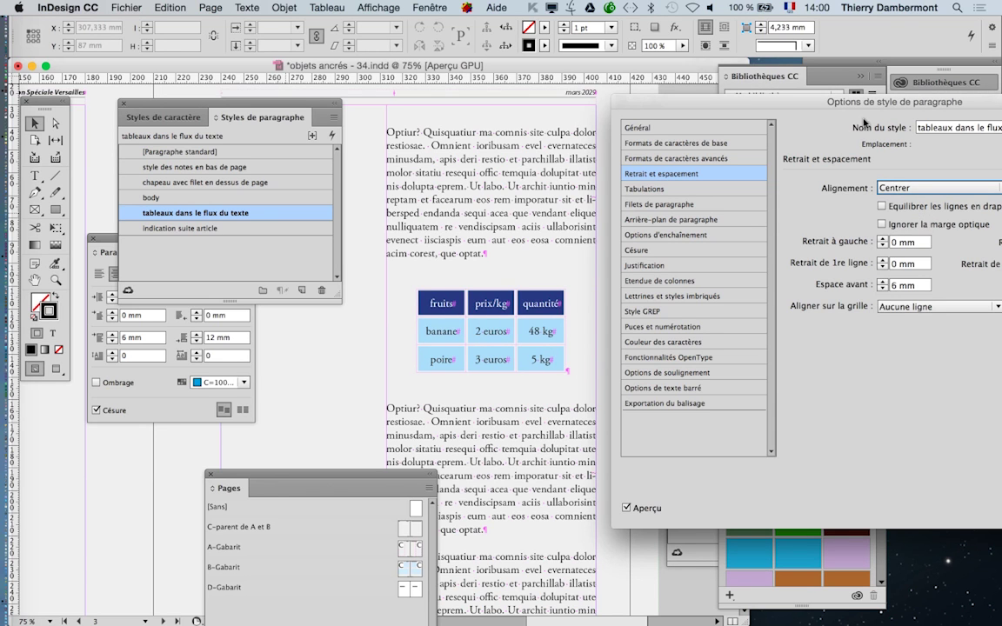
drag(783, 102, 302, 23)
click(679, 459)
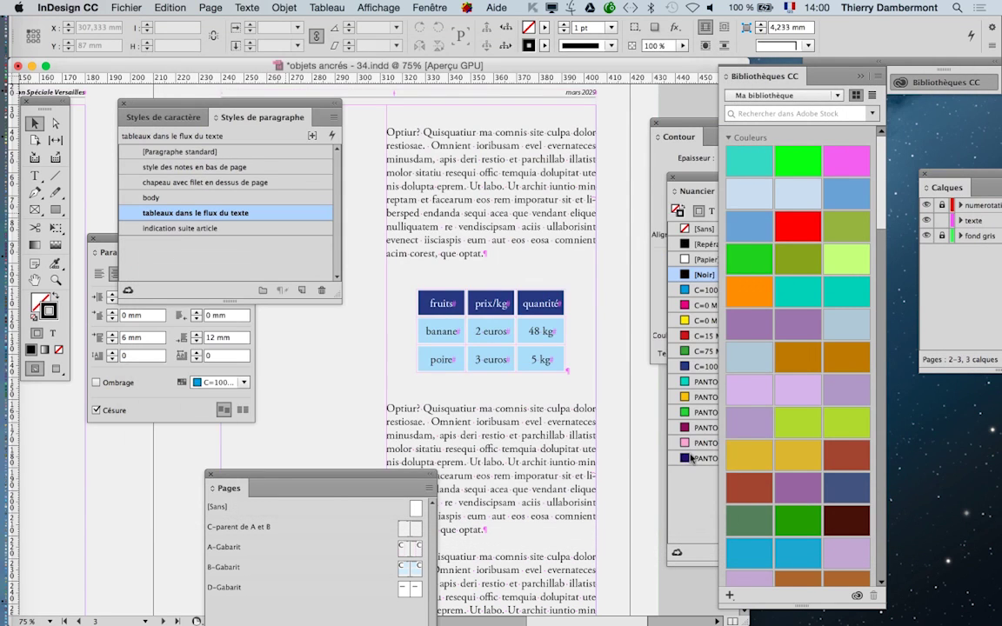
Step: Show the layout in preview mode without guides or hidden characters and examine the table within the text column
click(34, 177)
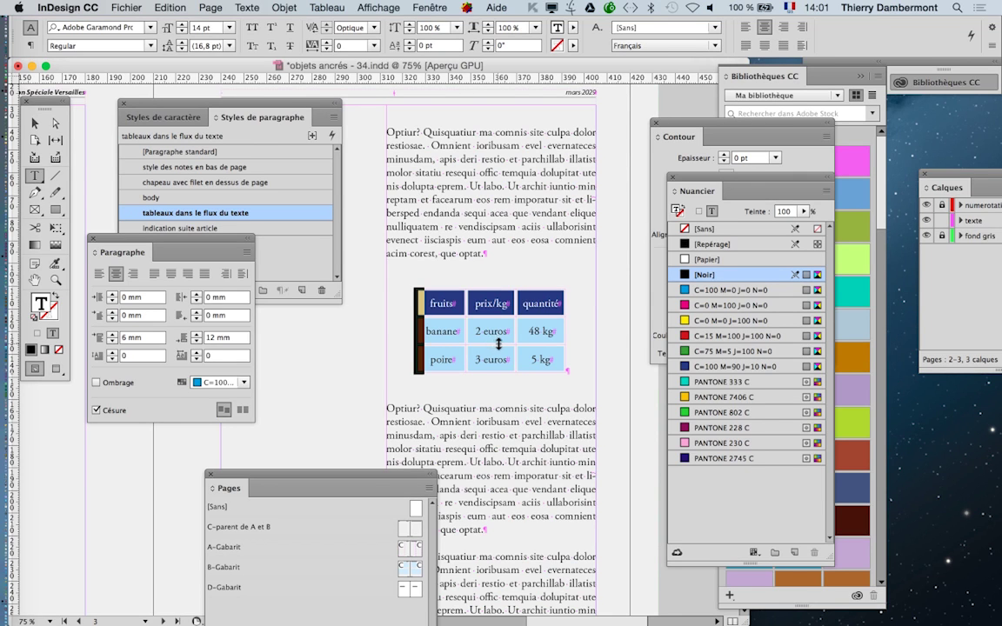
click(35, 124)
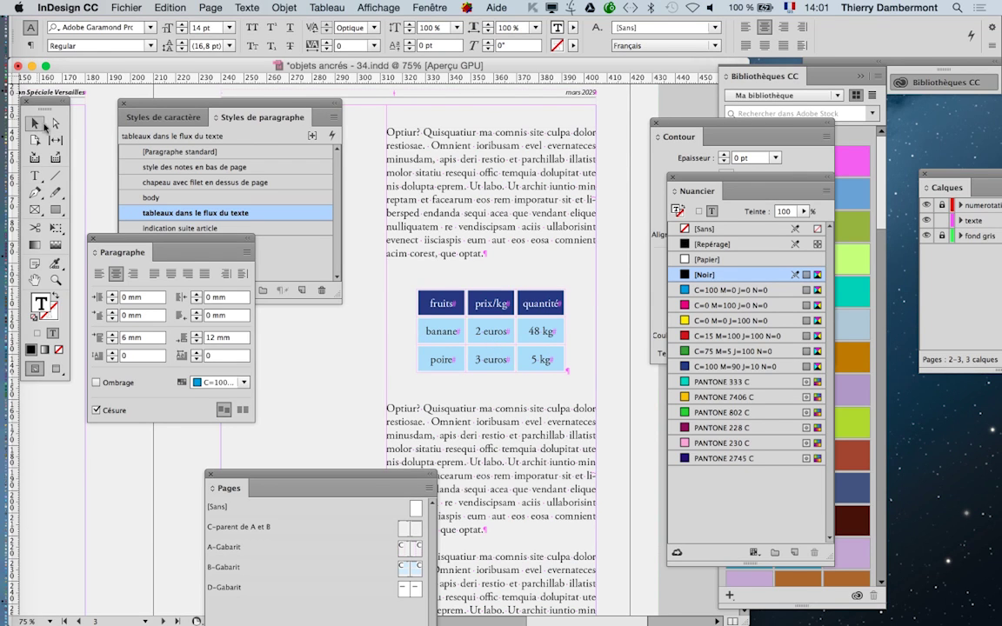
click(404, 342)
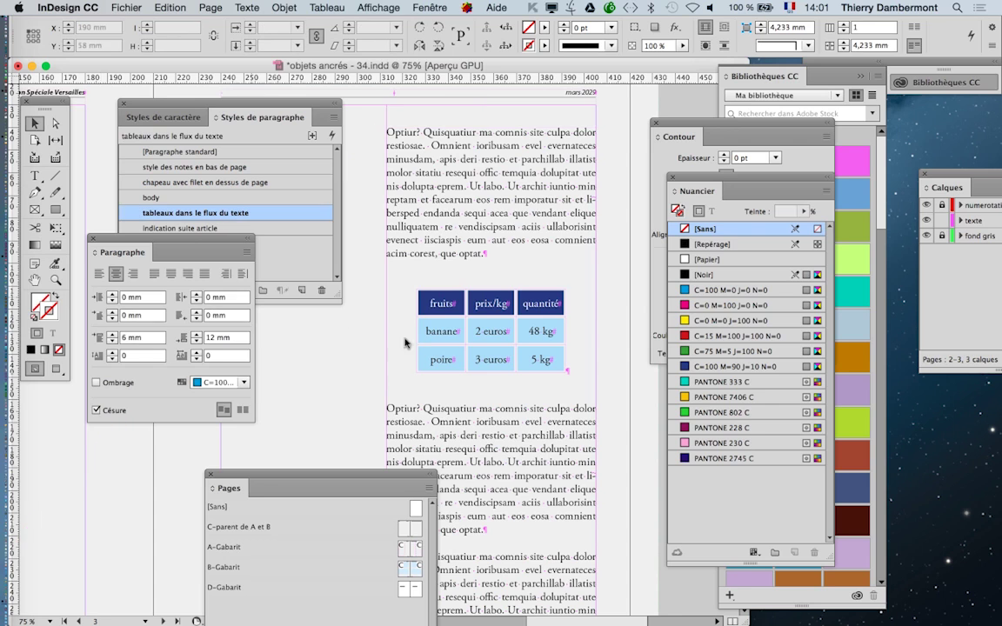
click(59, 371)
scroll(554, 439, down, 2)
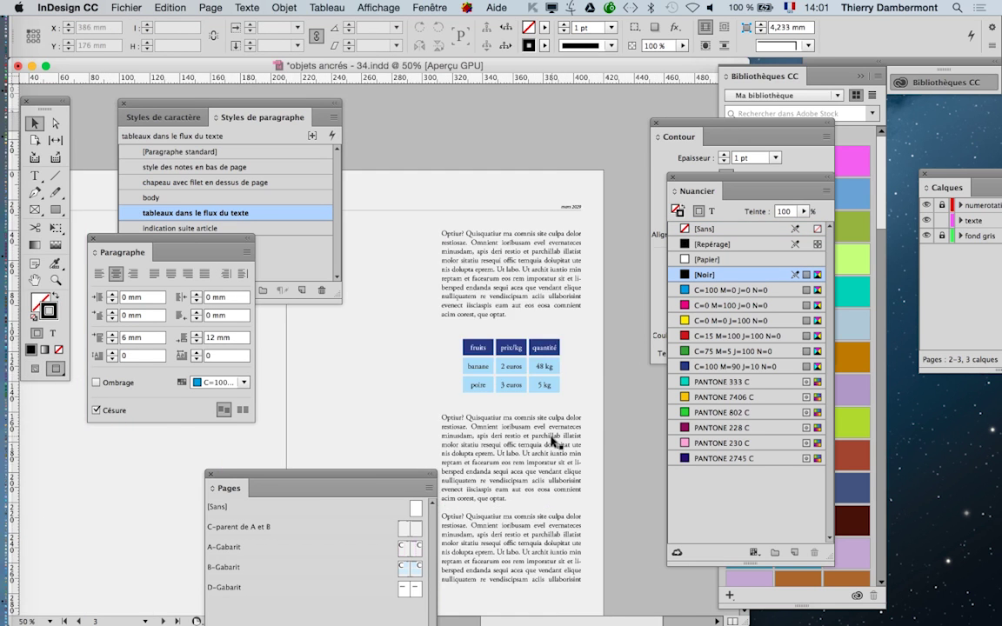
scroll(509, 363, up, 2)
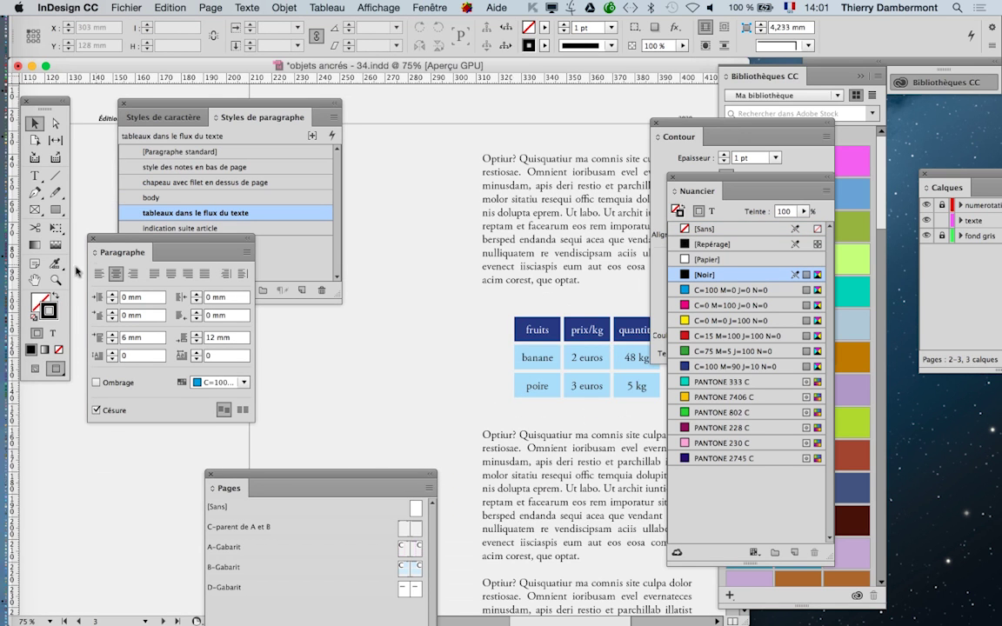
click(35, 280)
drag(511, 361, 219, 356)
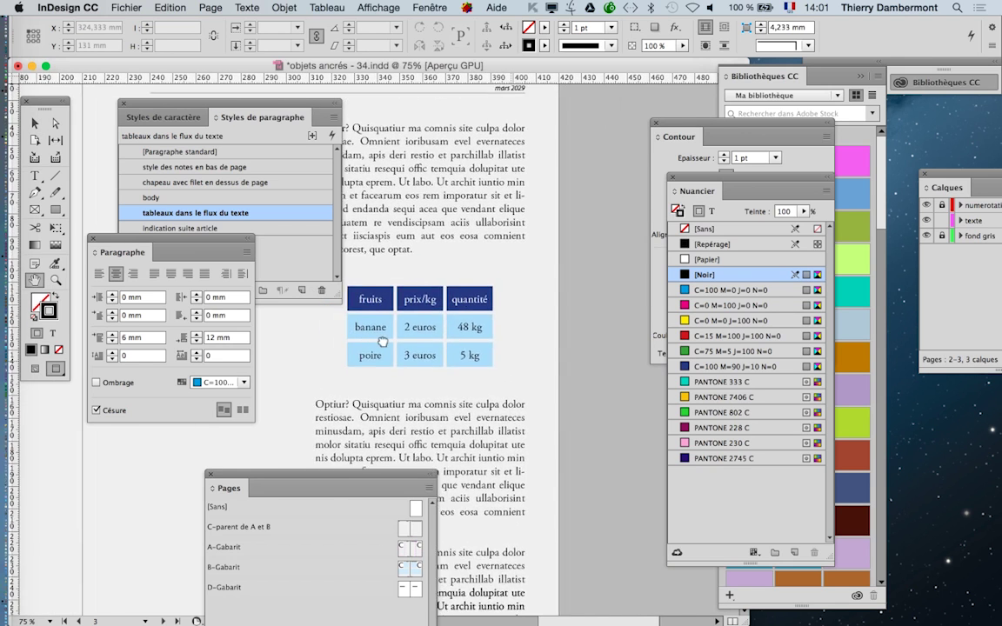
drag(371, 405, 409, 359)
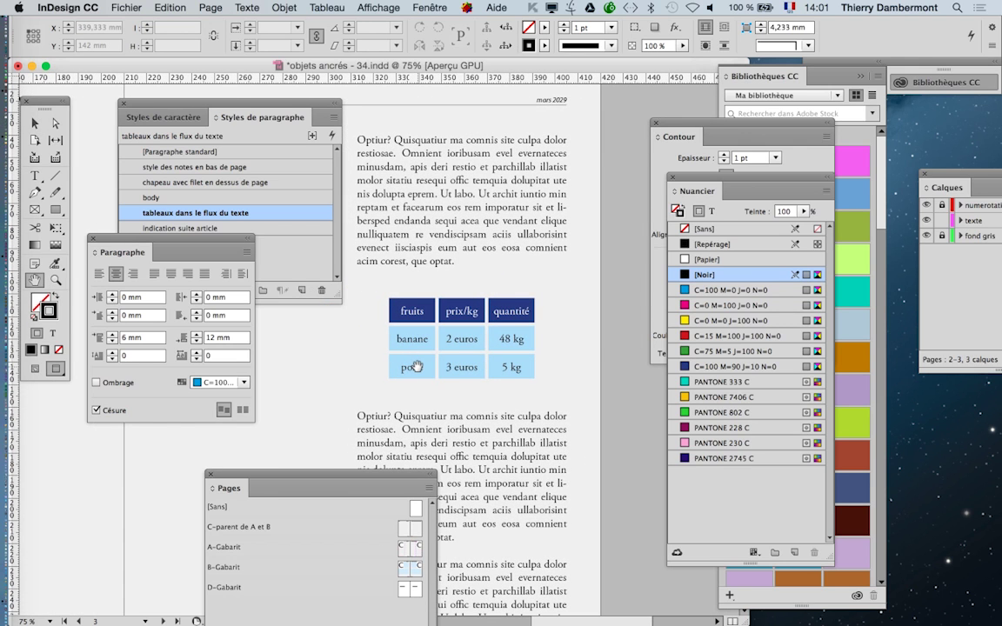